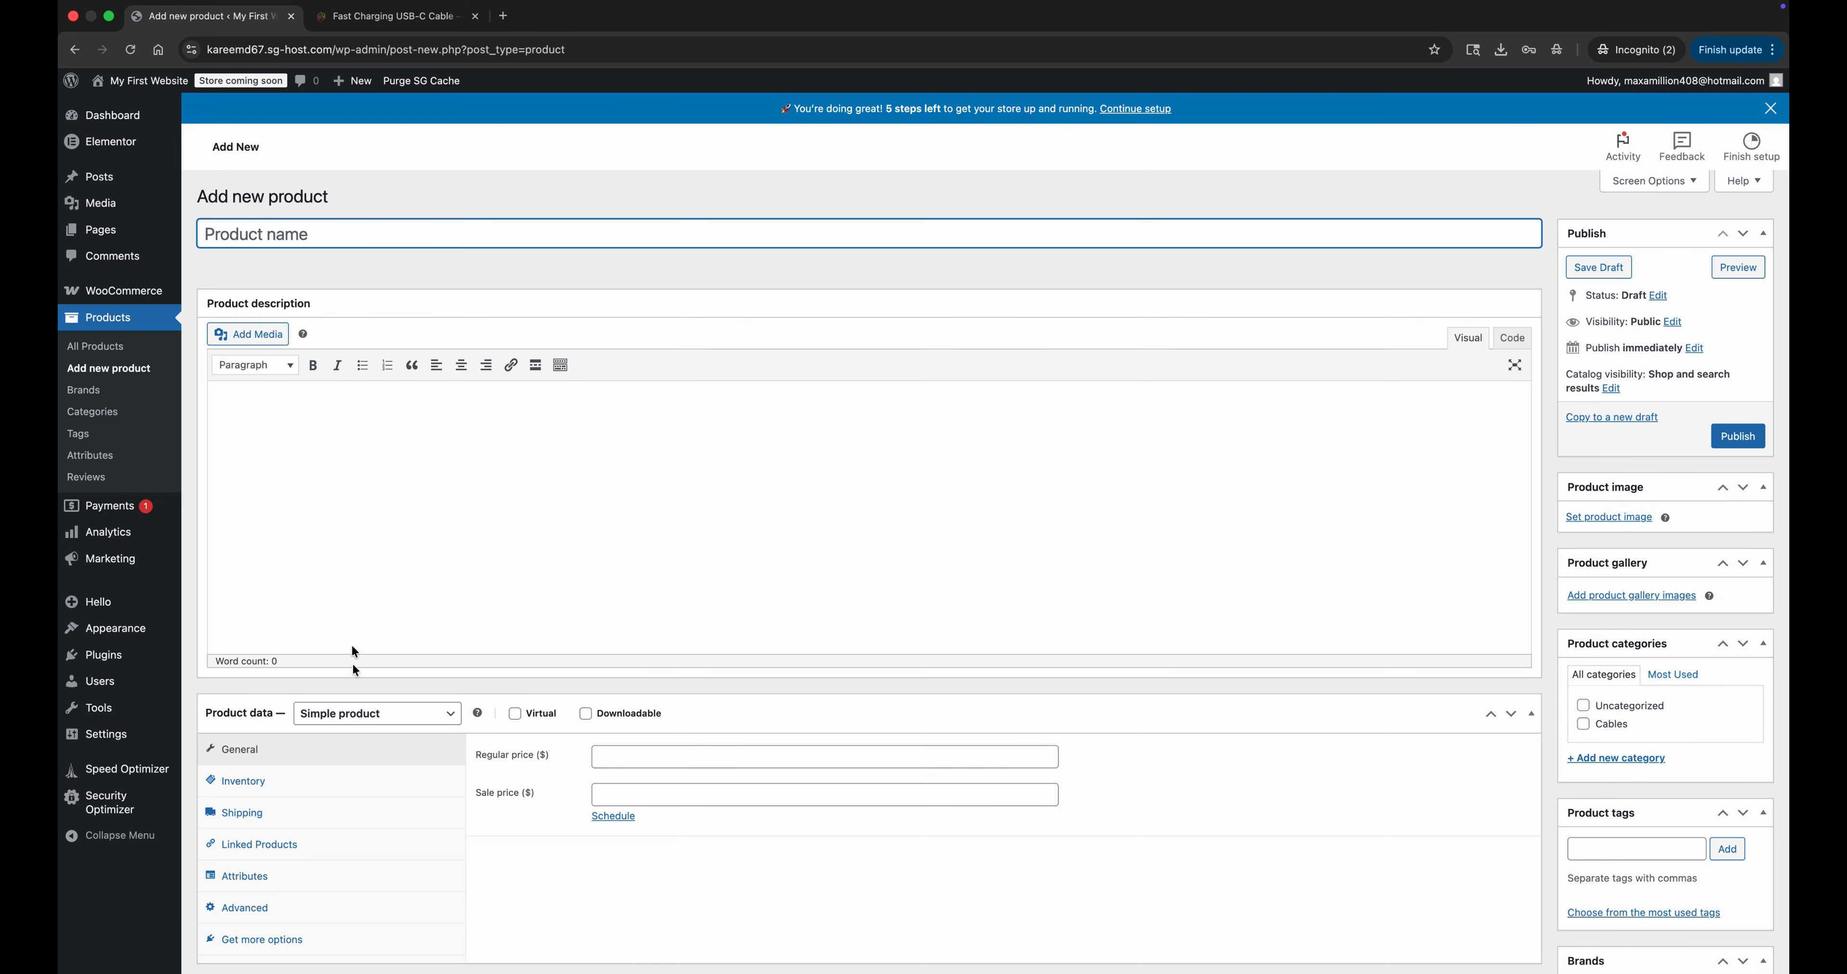
Set the new product's type to Variable product and dismiss the tip about adding attributes.
click(347, 714)
click(345, 763)
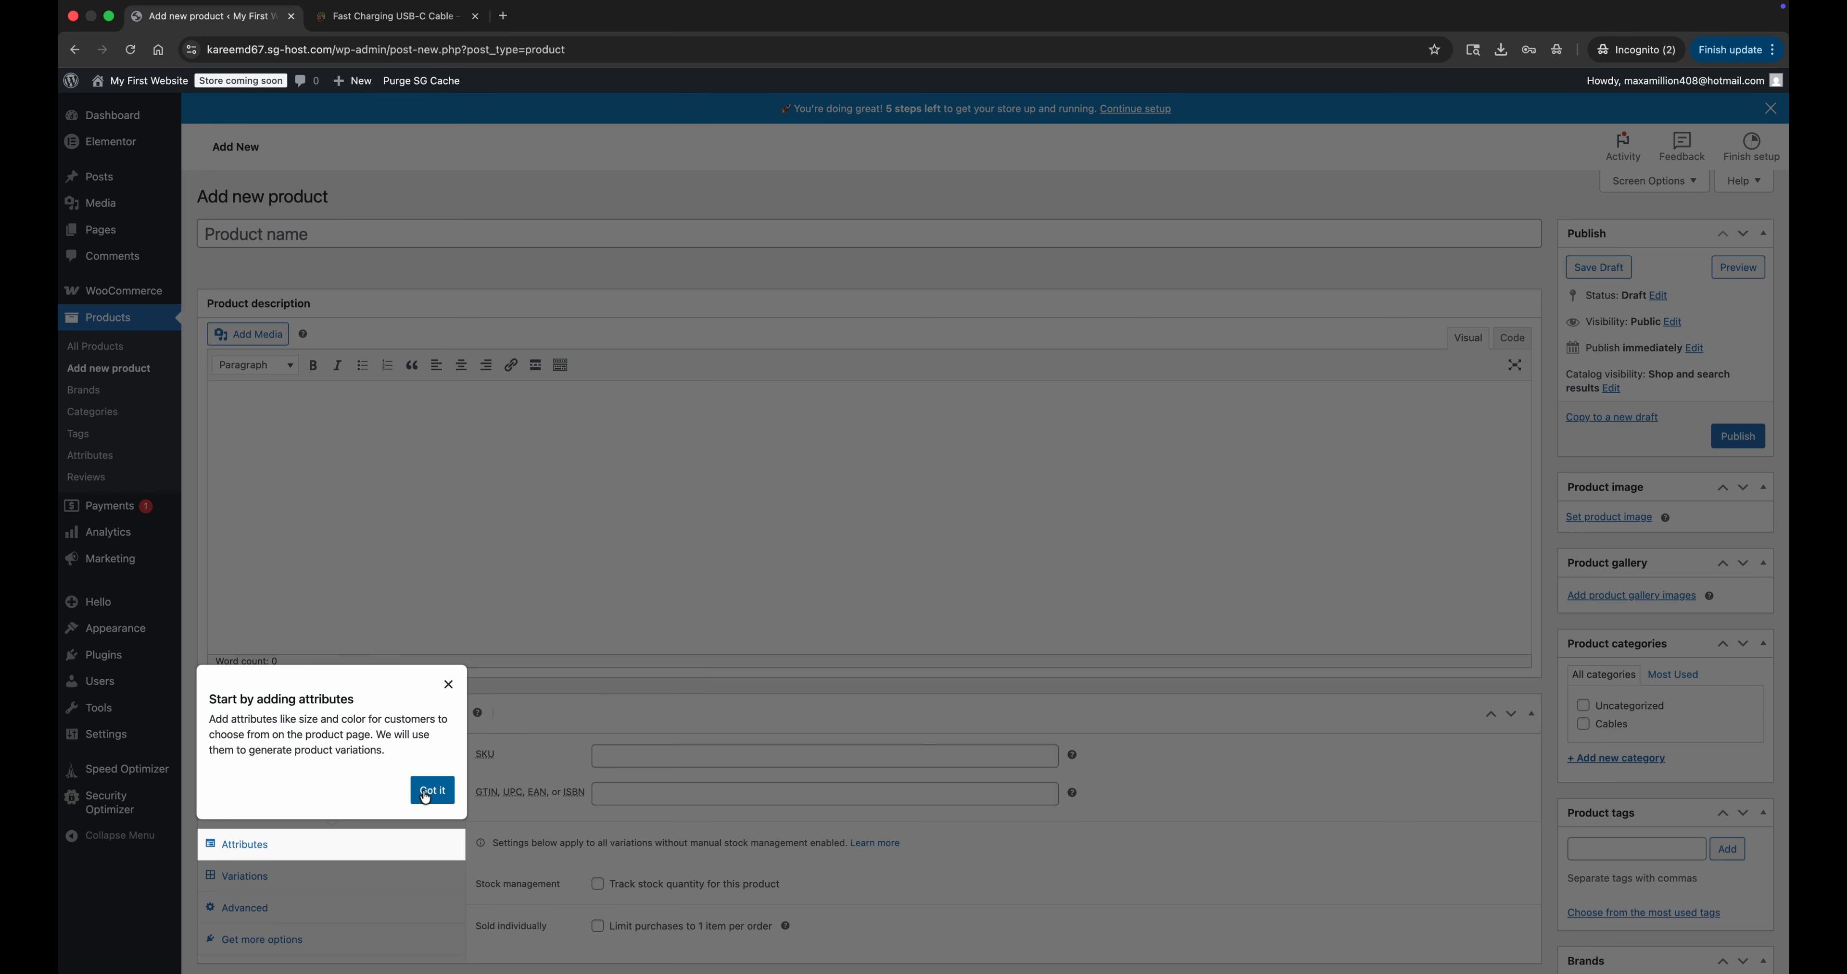
click(424, 795)
Add and save a Color attribute with the values Black | Silver, used for variations.
scroll(421, 796, down, 1)
click(357, 766)
click(518, 815)
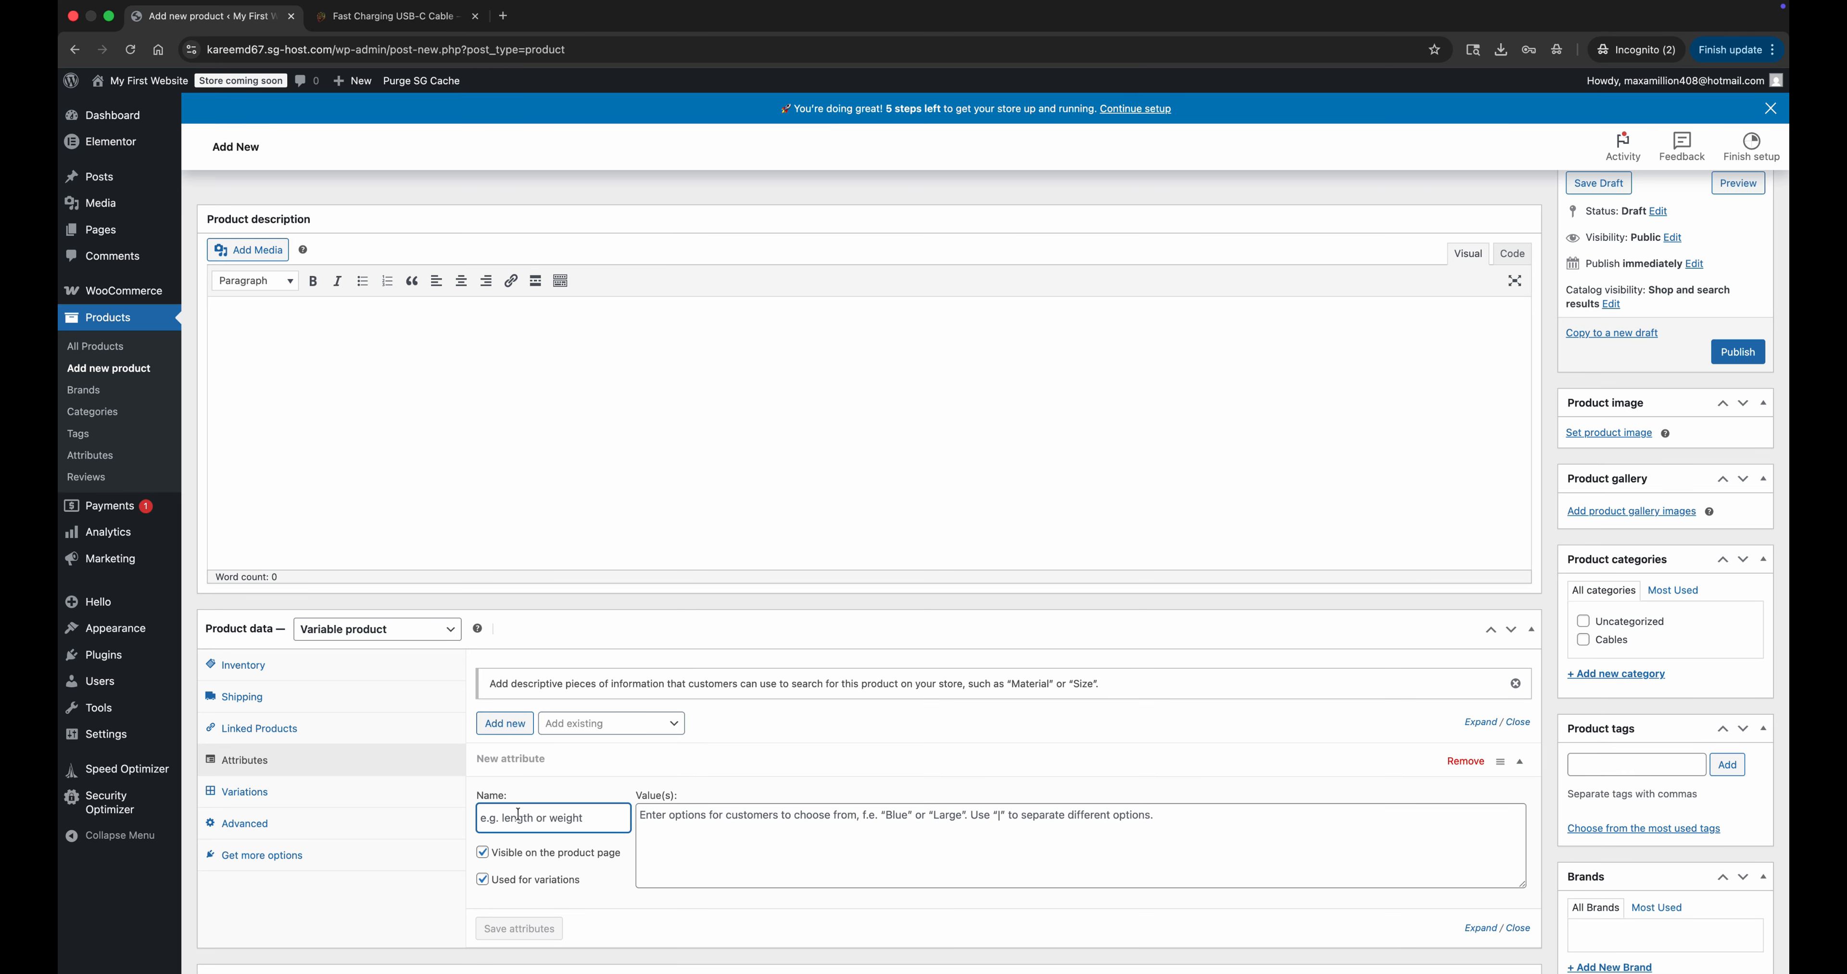
text(Color)
key(Tab)
text(Bl)
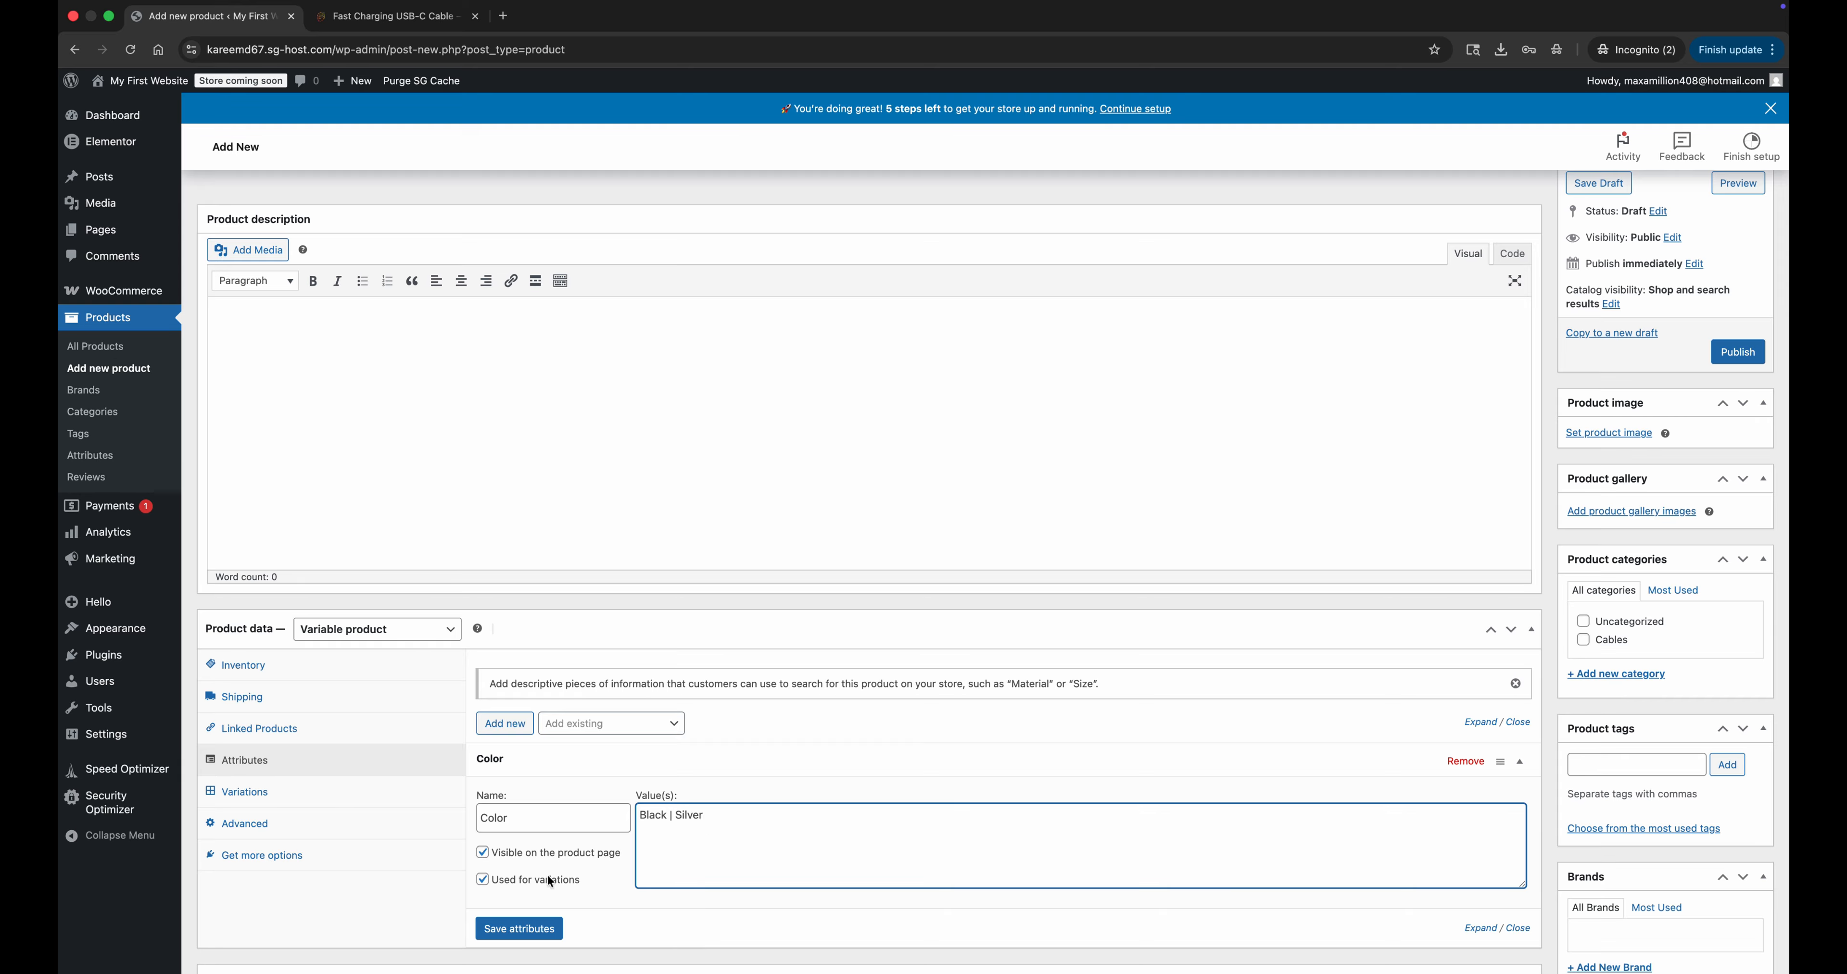
click(533, 928)
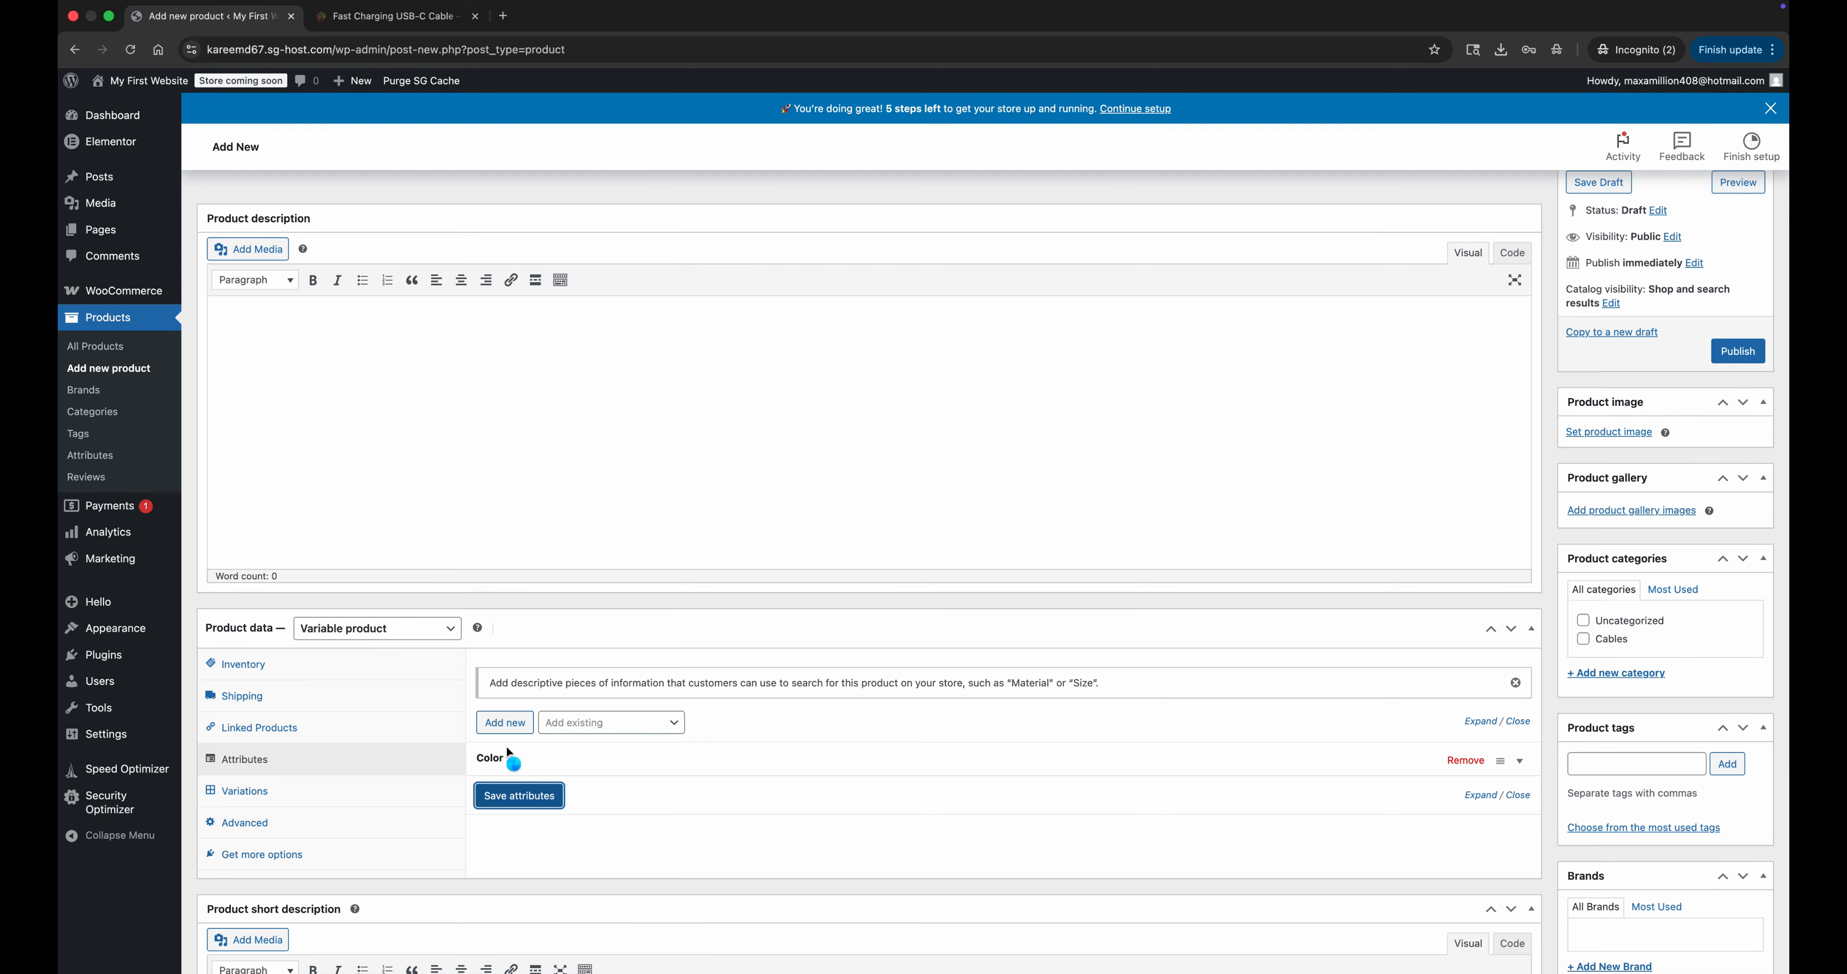
scroll(430, 376, up, 2)
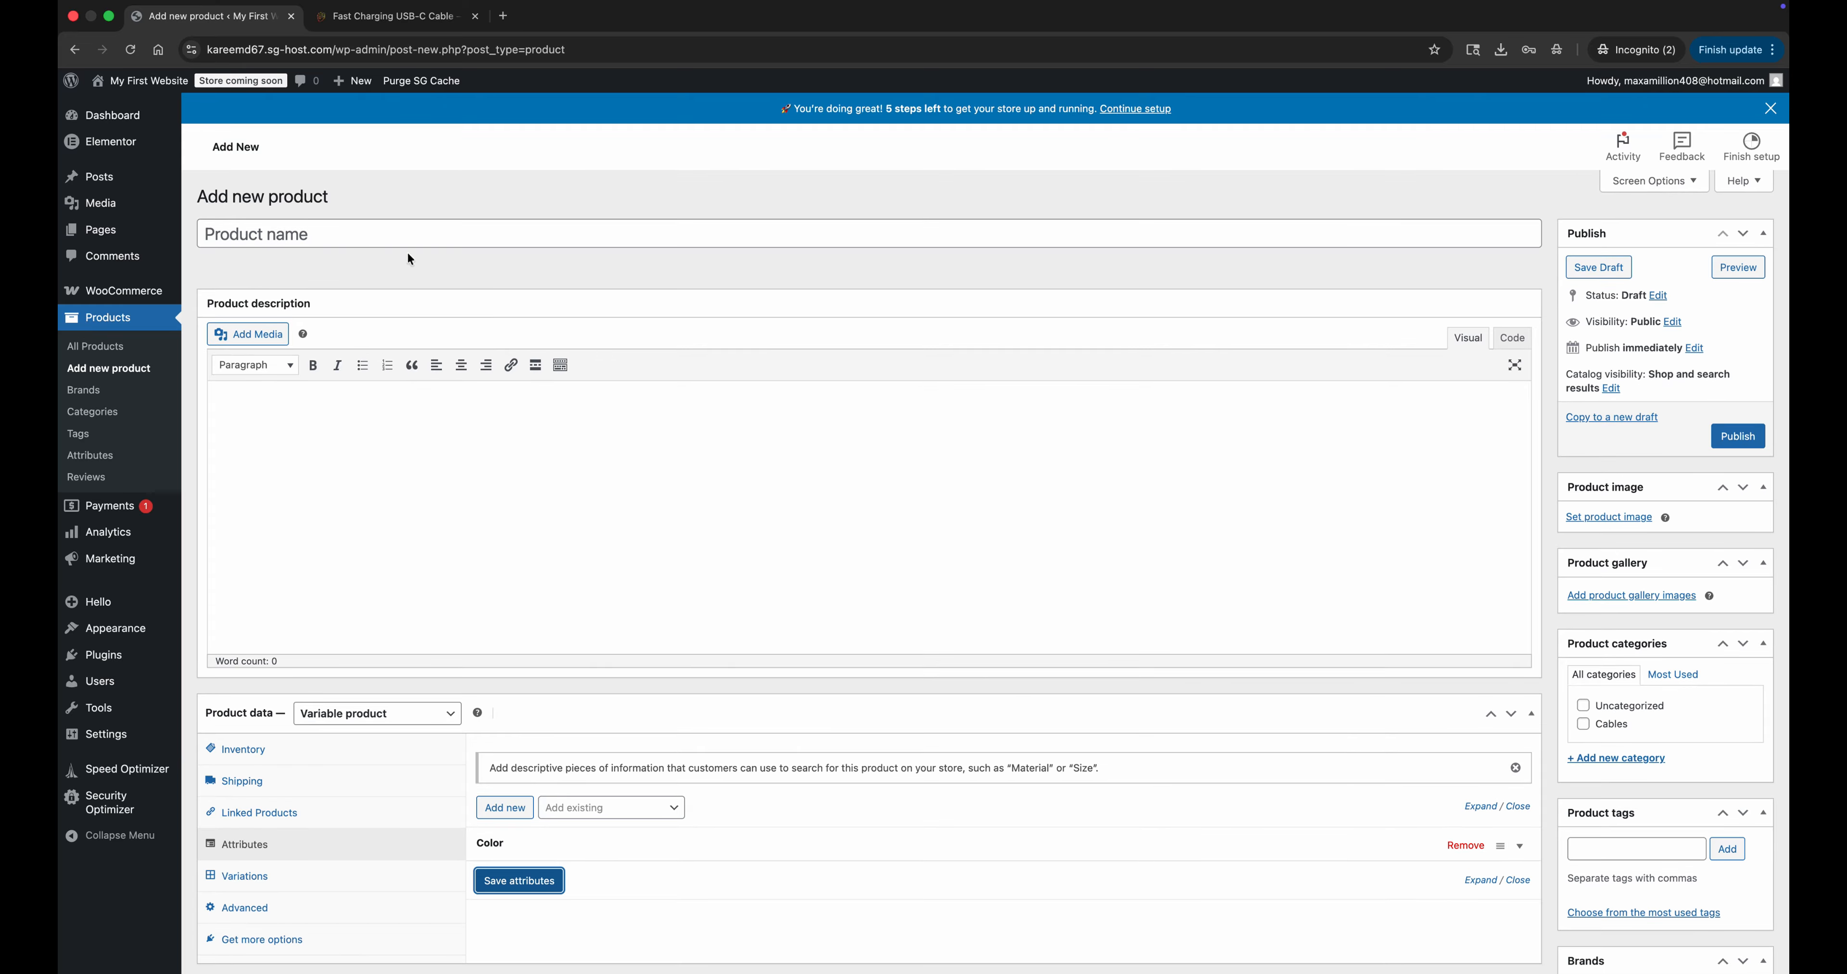
Name the product 1TB USB Flash Drive and paste the 1TB Waterproof USB Flash Drive text into its short description.
click(412, 243)
text(1TB Us)
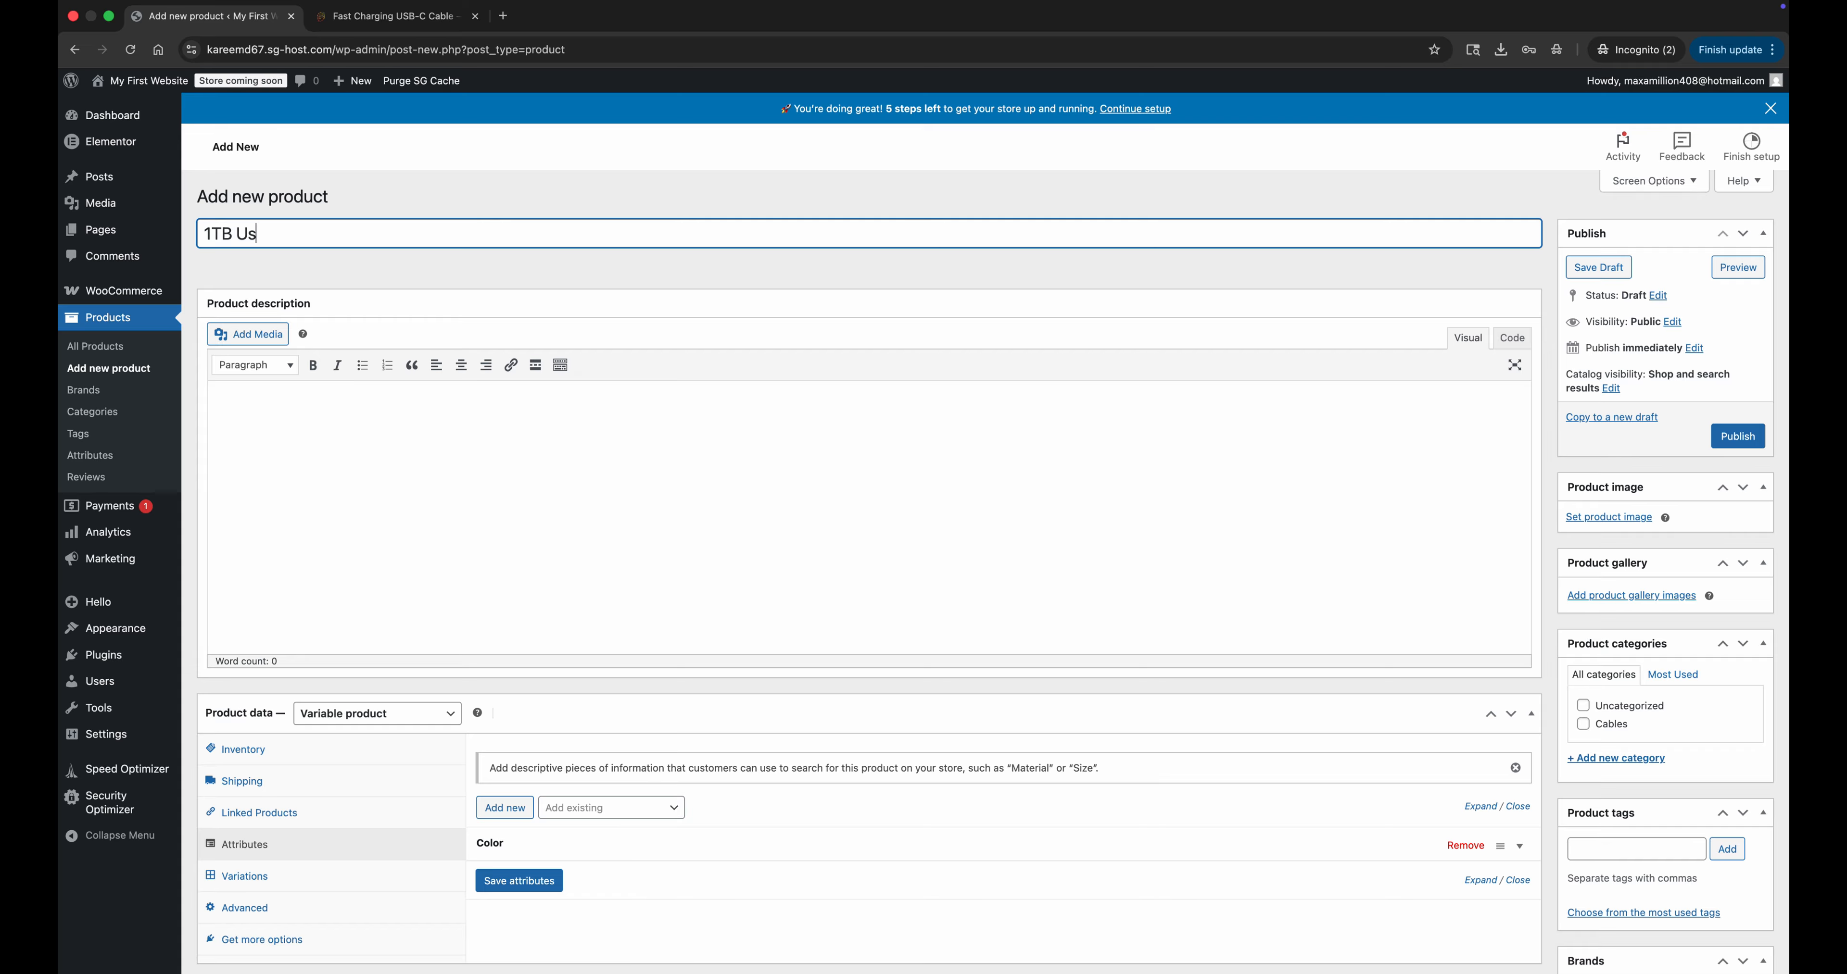
text(B Flash Drive)
scroll(392, 337, down, 5)
click(516, 741)
text(Store, carry, and protect your files with this 1TB Waterproof USB Flash Drive — built for everyday speed and real-world durability. Its rugged, water-resistant design keeps your data safe from spills, rain, and dust, while the large 1TB capacity gives you plenty of space for videos, photos, backups, and work files — all in a compact, pocket-ready drive.)
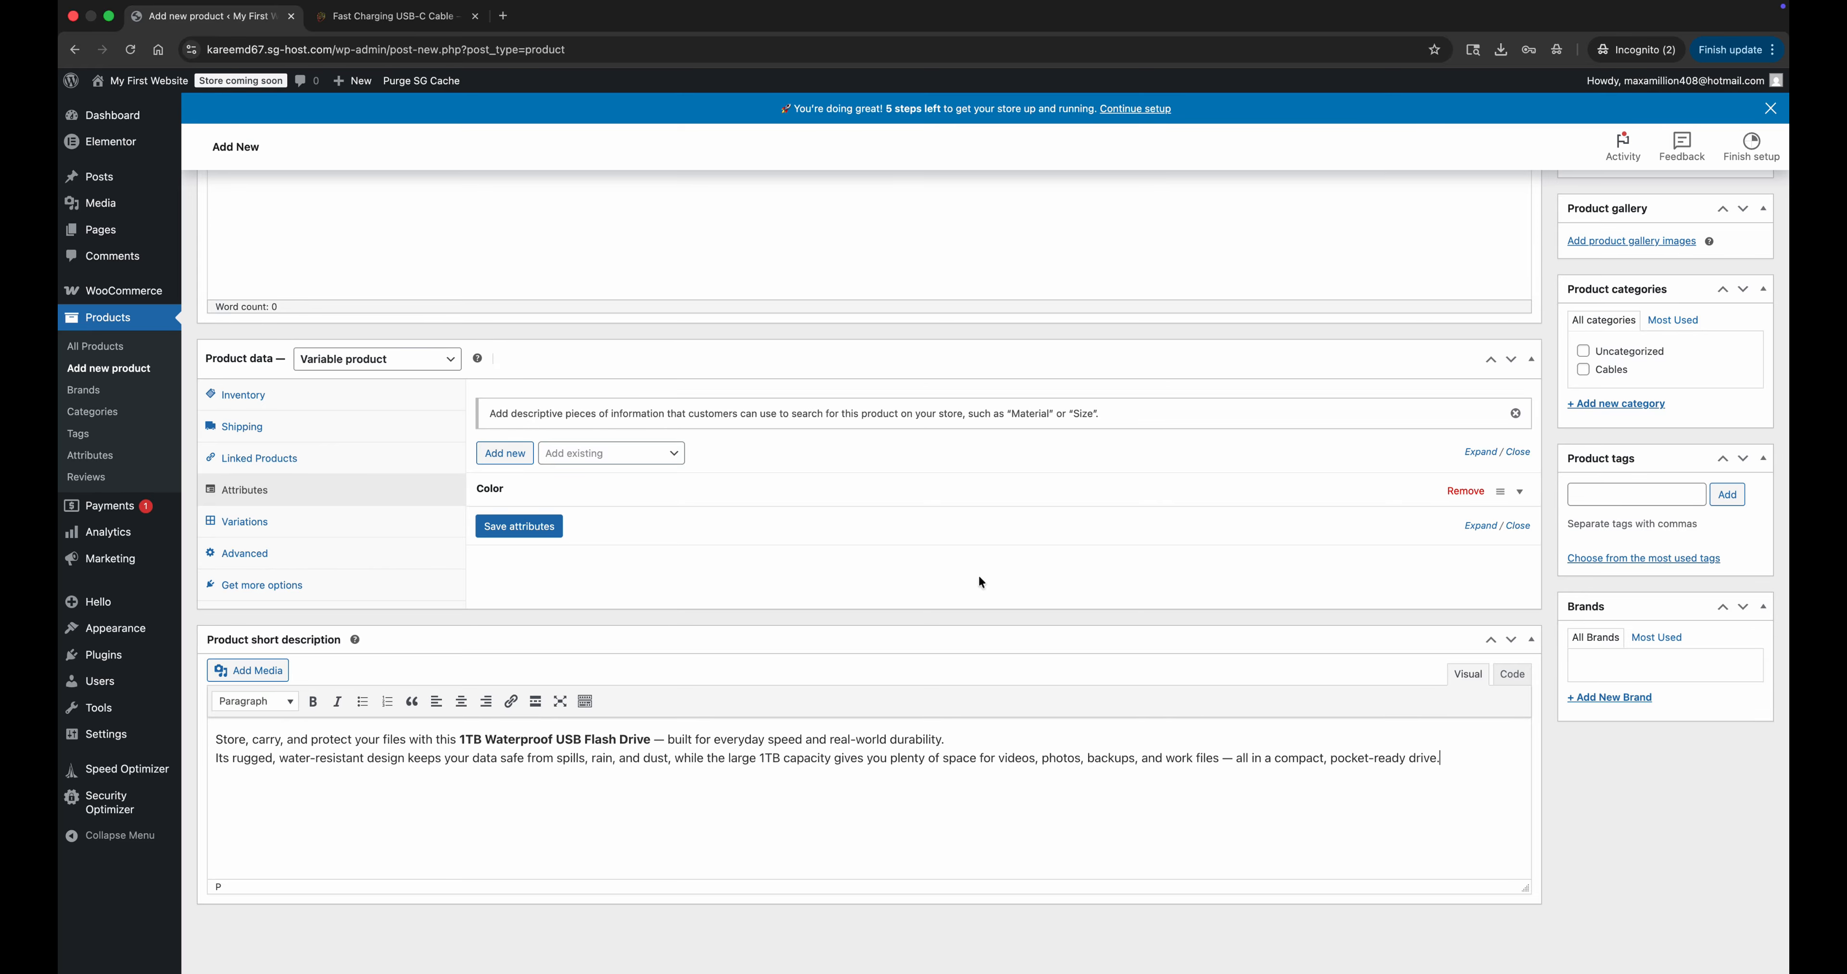
Create the product category Flash Drives and assign it to the product.
scroll(978, 576, up, 3)
click(1611, 629)
text(Flash Drives)
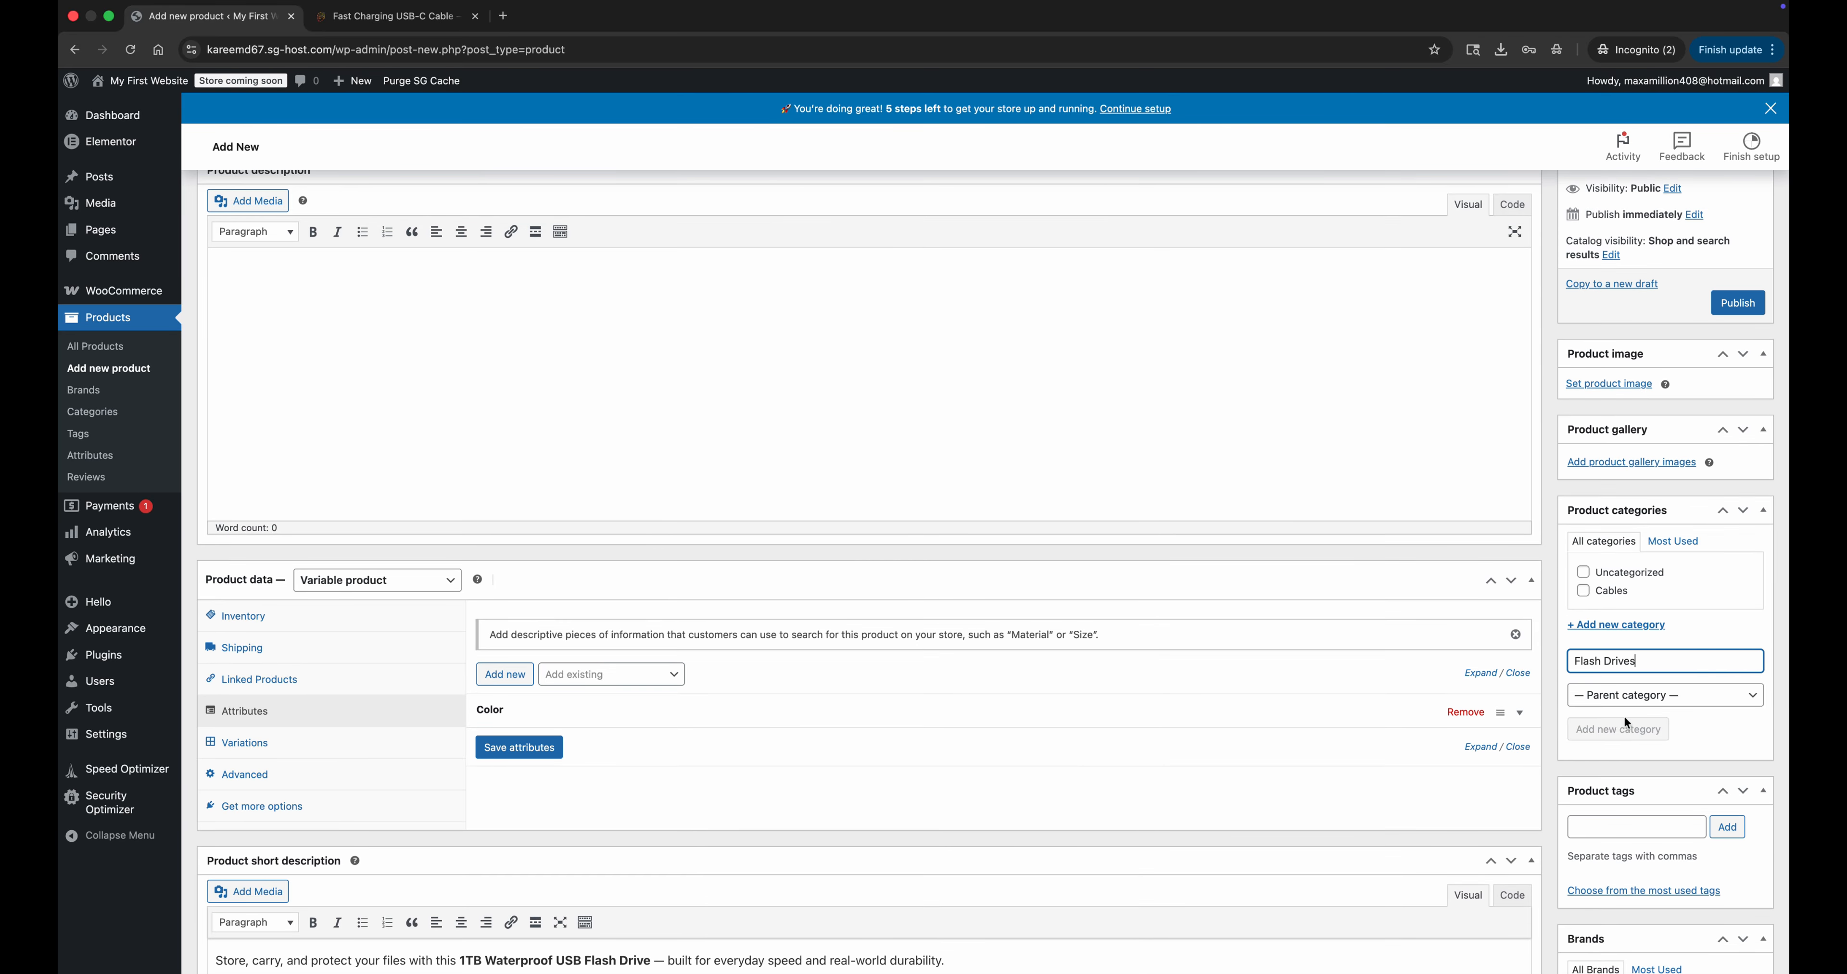
click(1621, 727)
Set the black flash drive picture from the media library as the product image.
click(1595, 385)
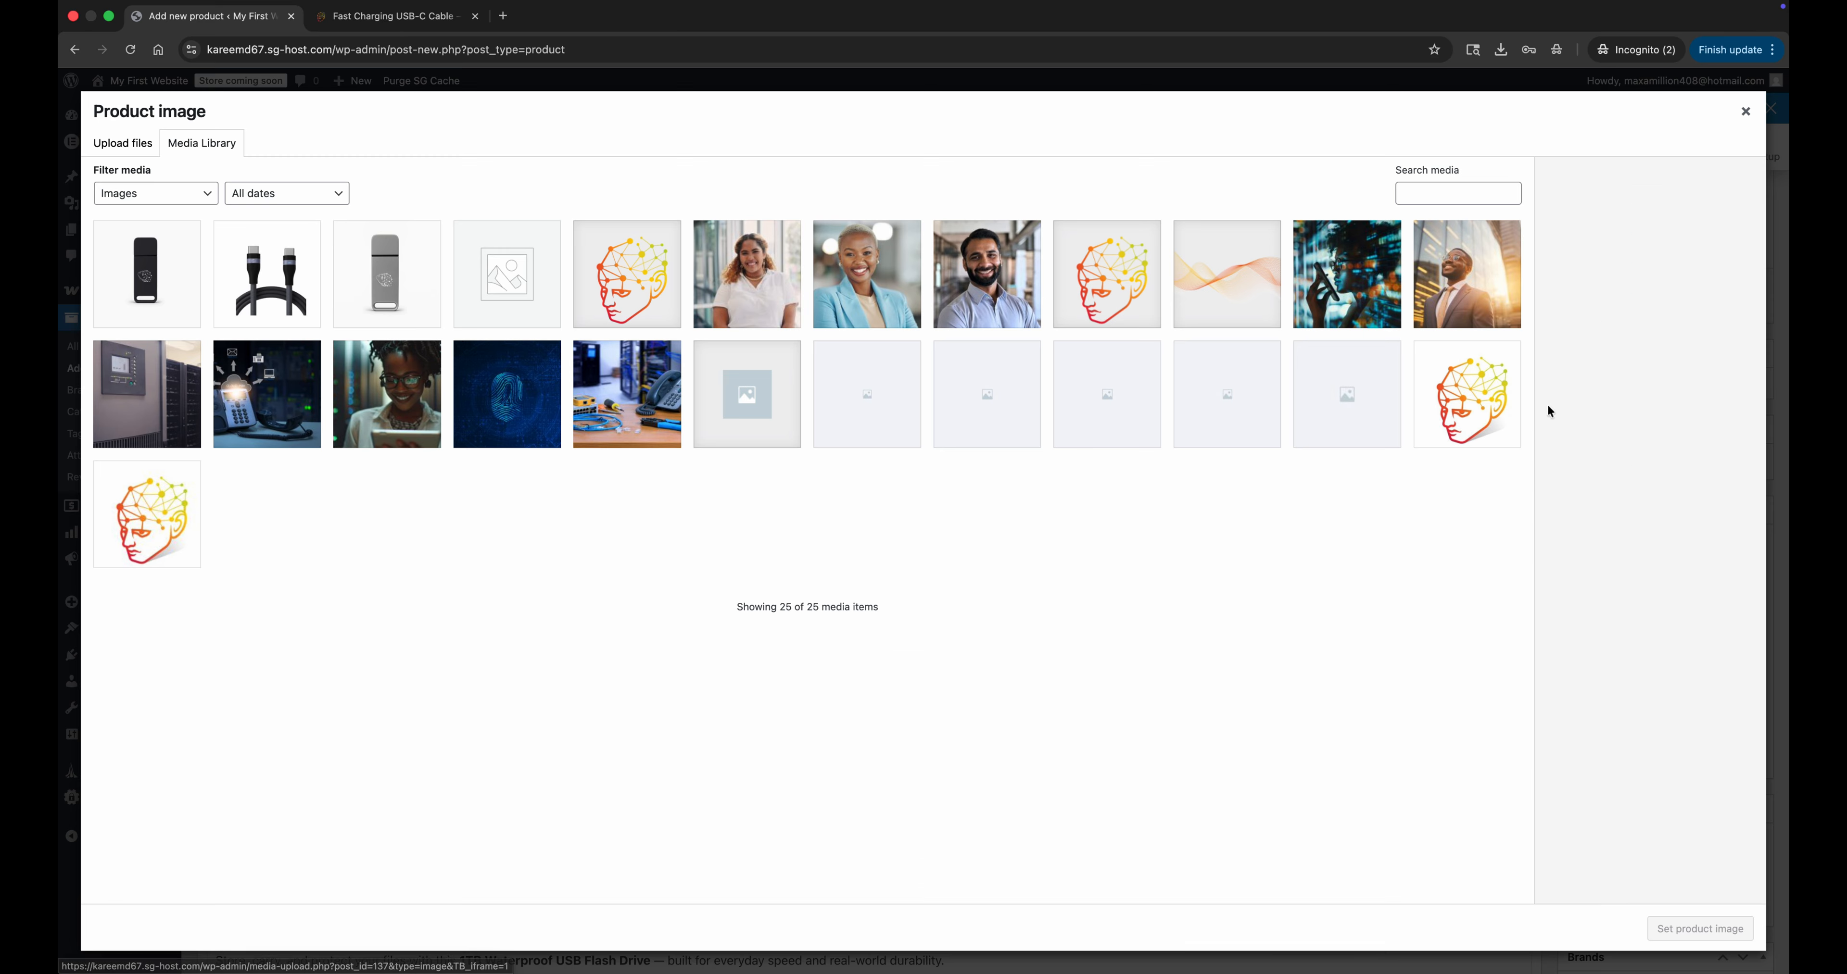
click(147, 273)
click(1699, 929)
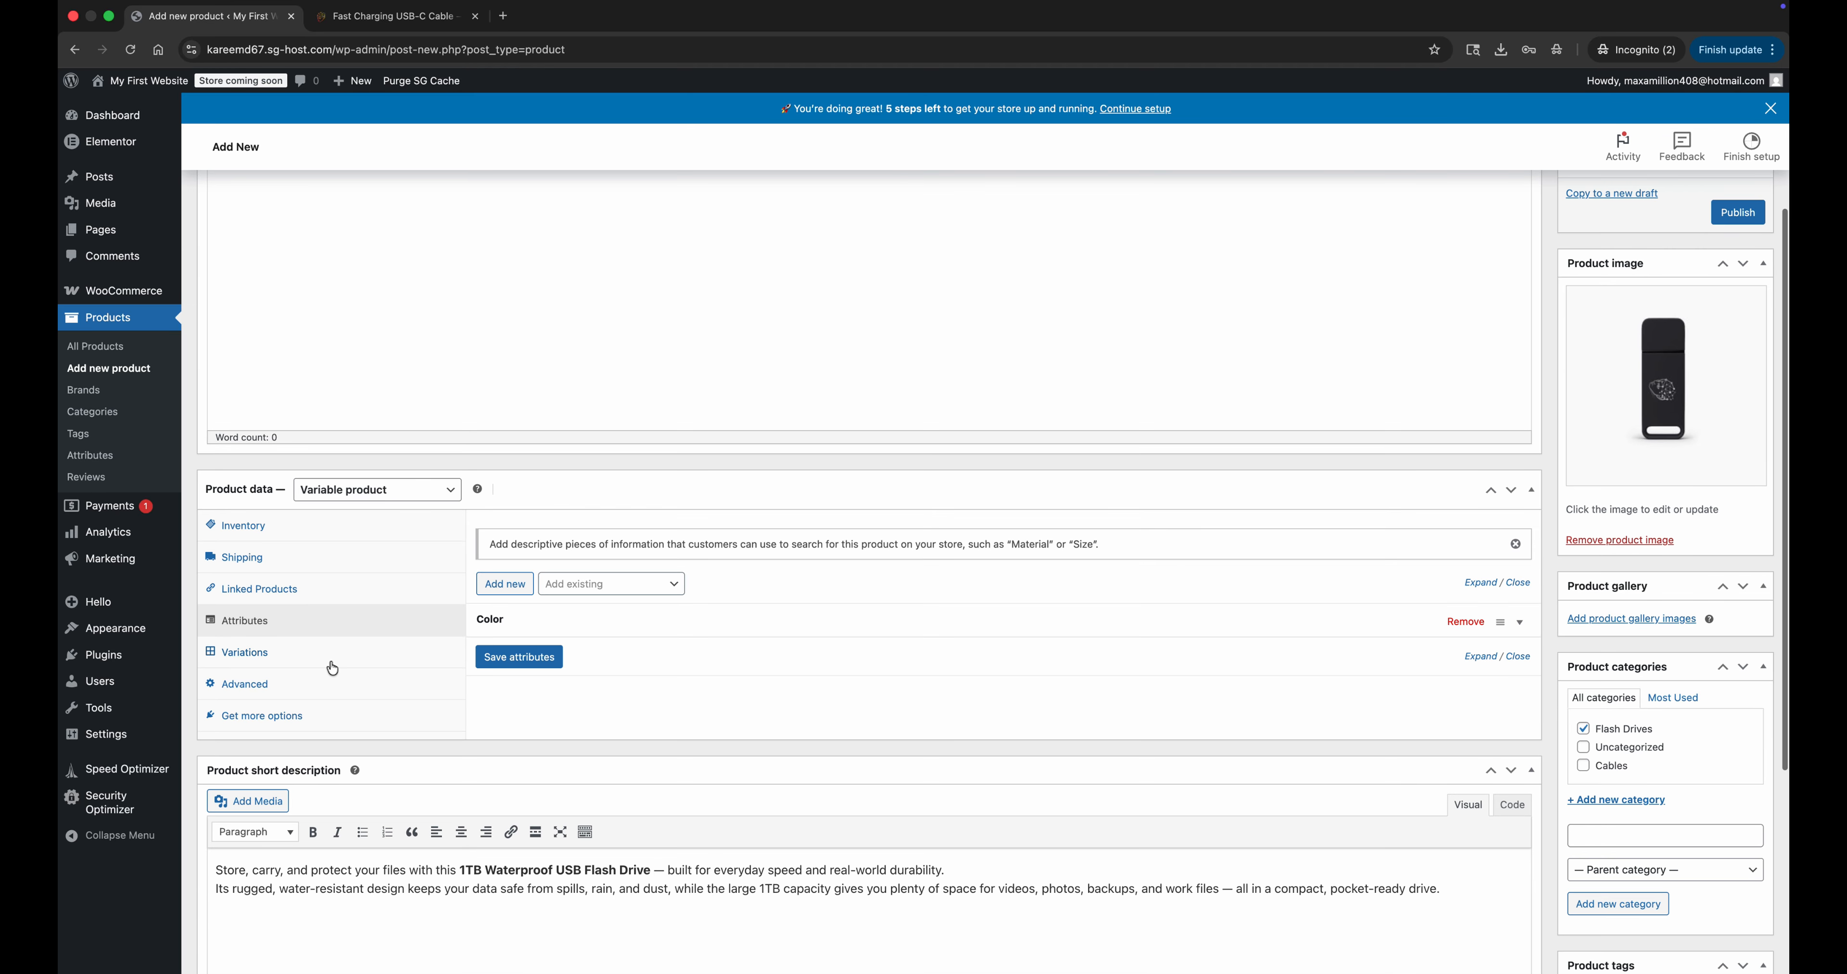
Generate all product variations from the Color attribute.
click(333, 652)
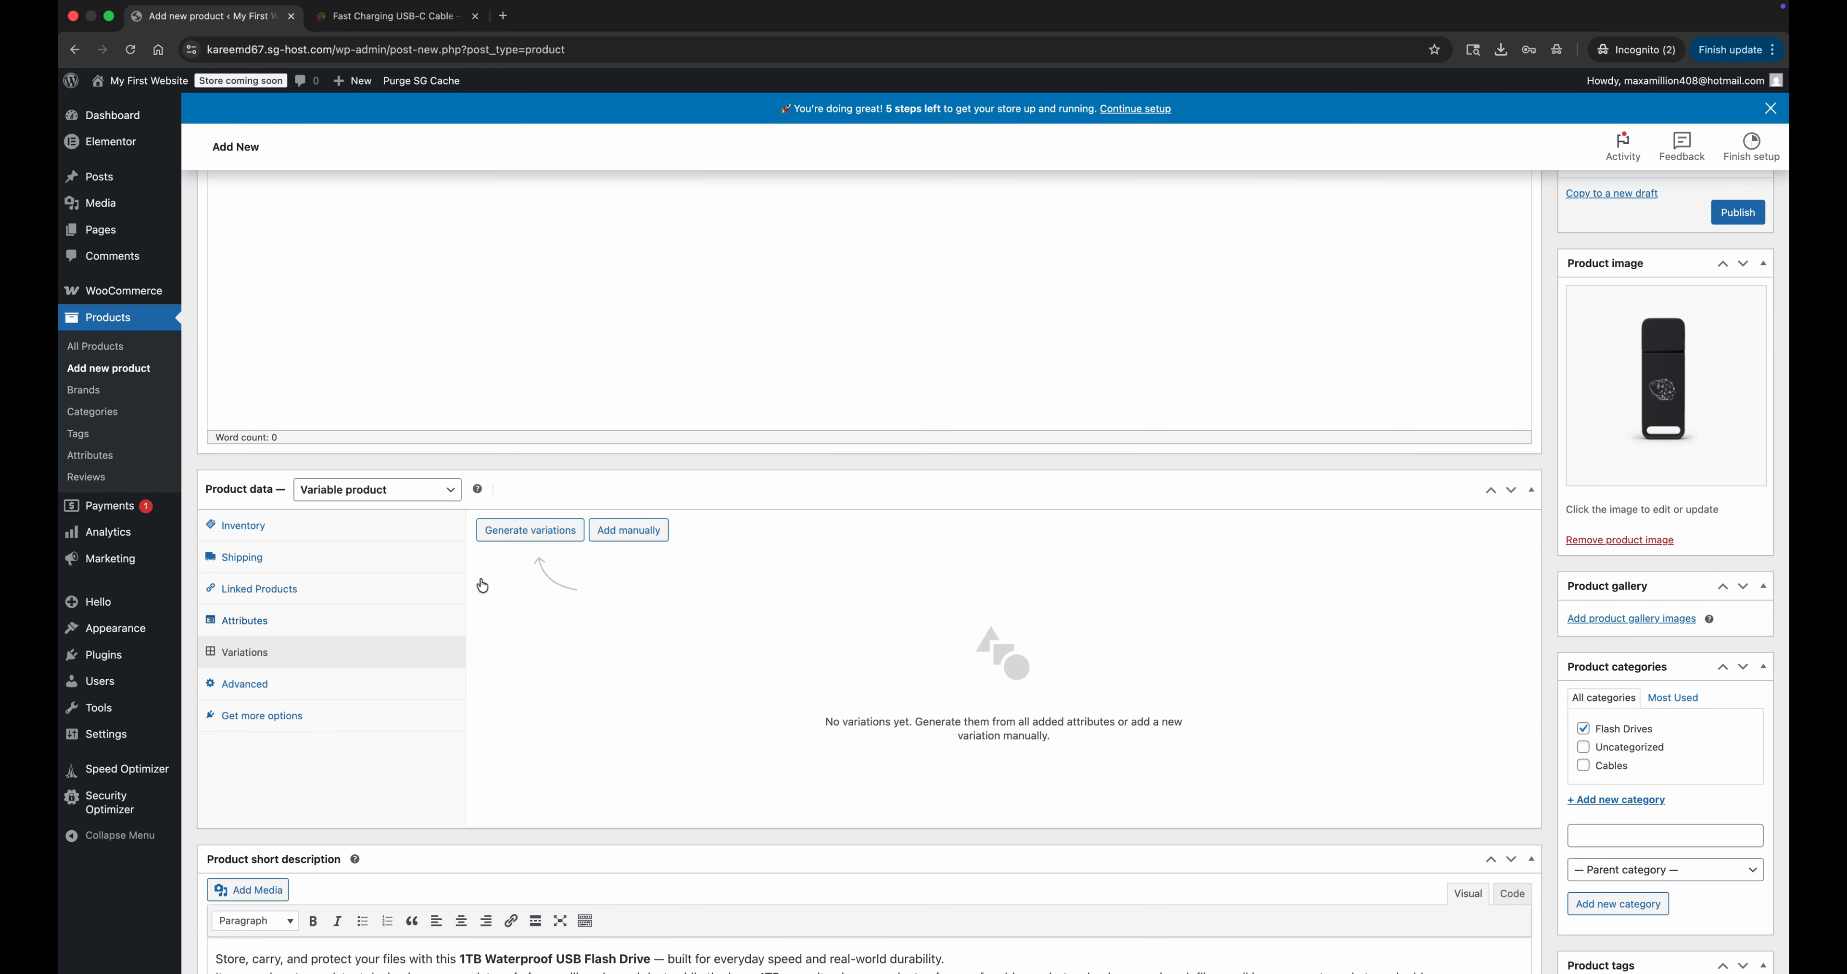
click(549, 542)
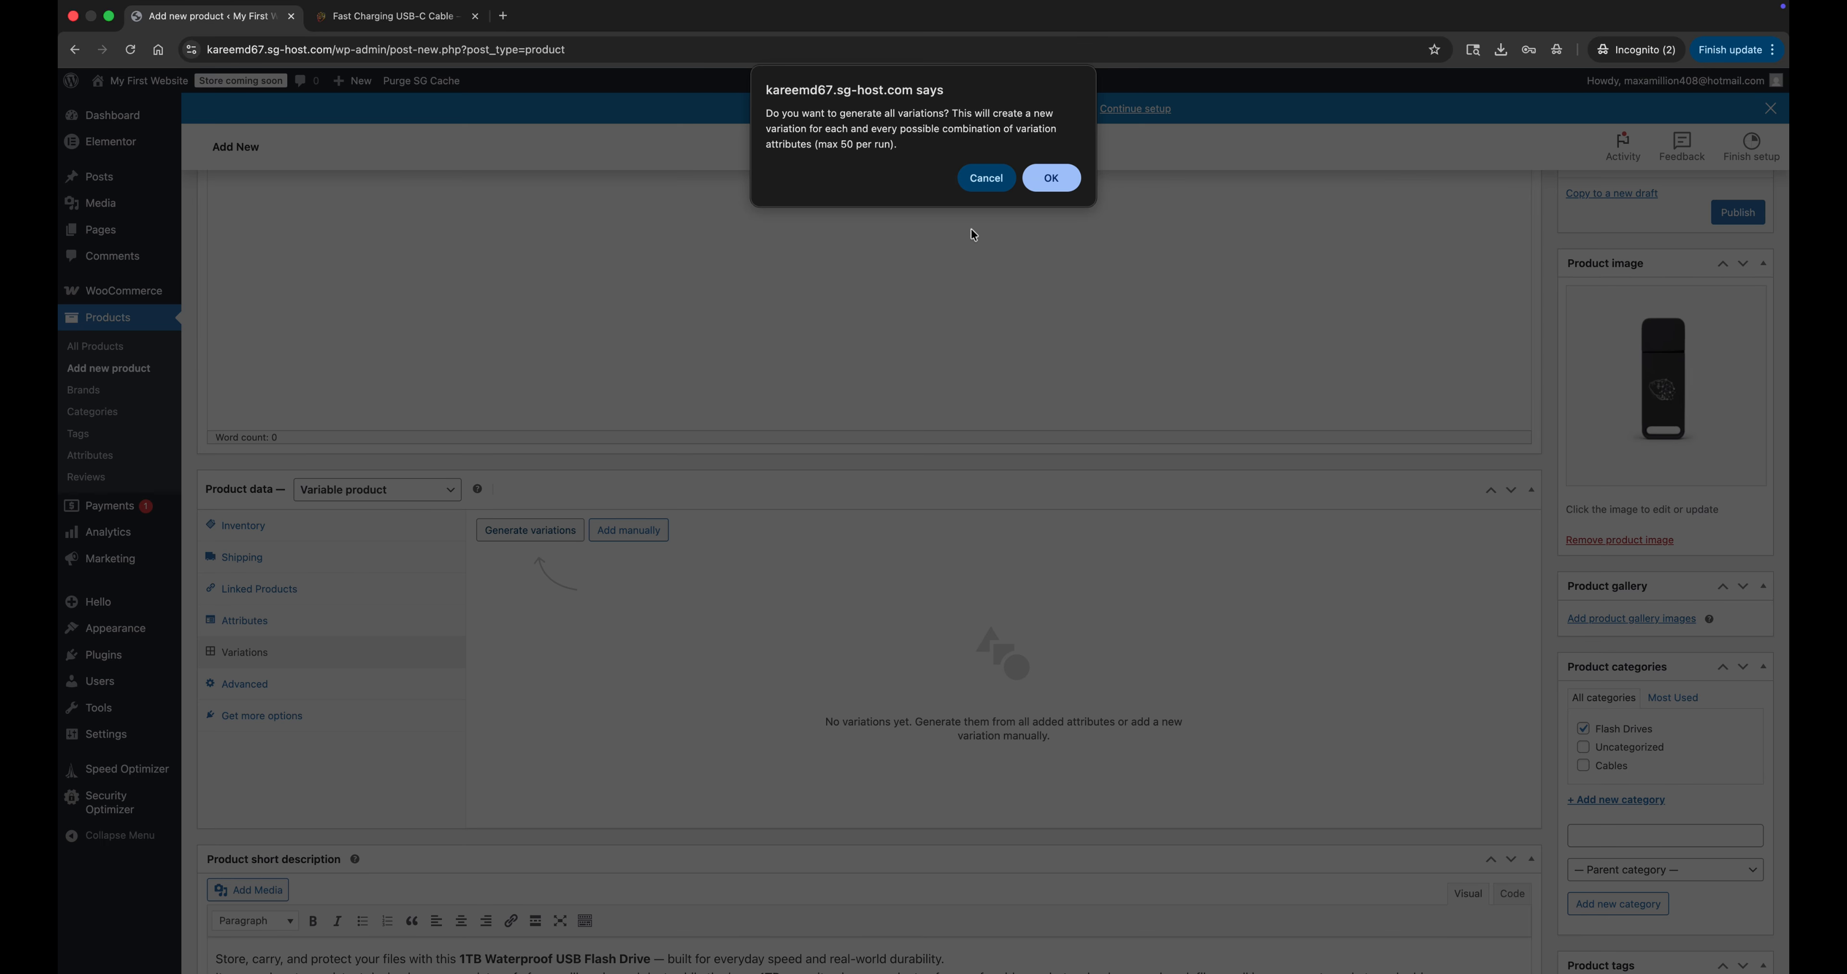
click(1051, 177)
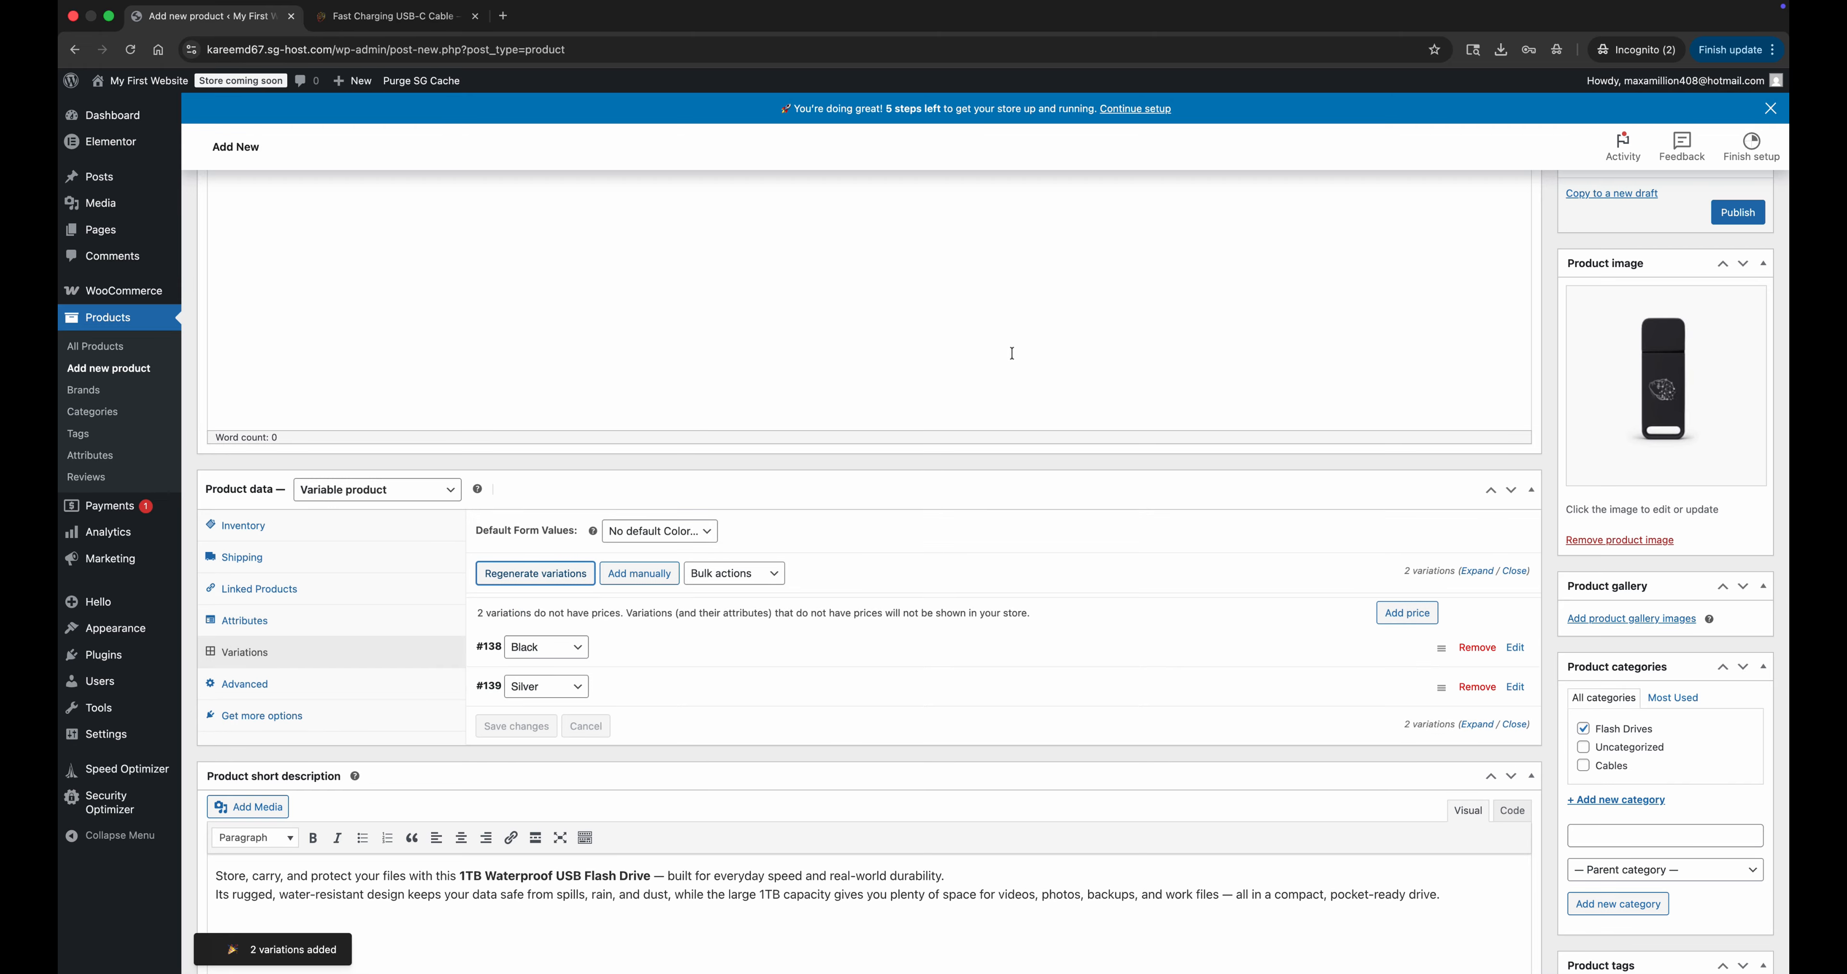
Assign the black flash drive picture from the media library to the Black variation.
click(982, 649)
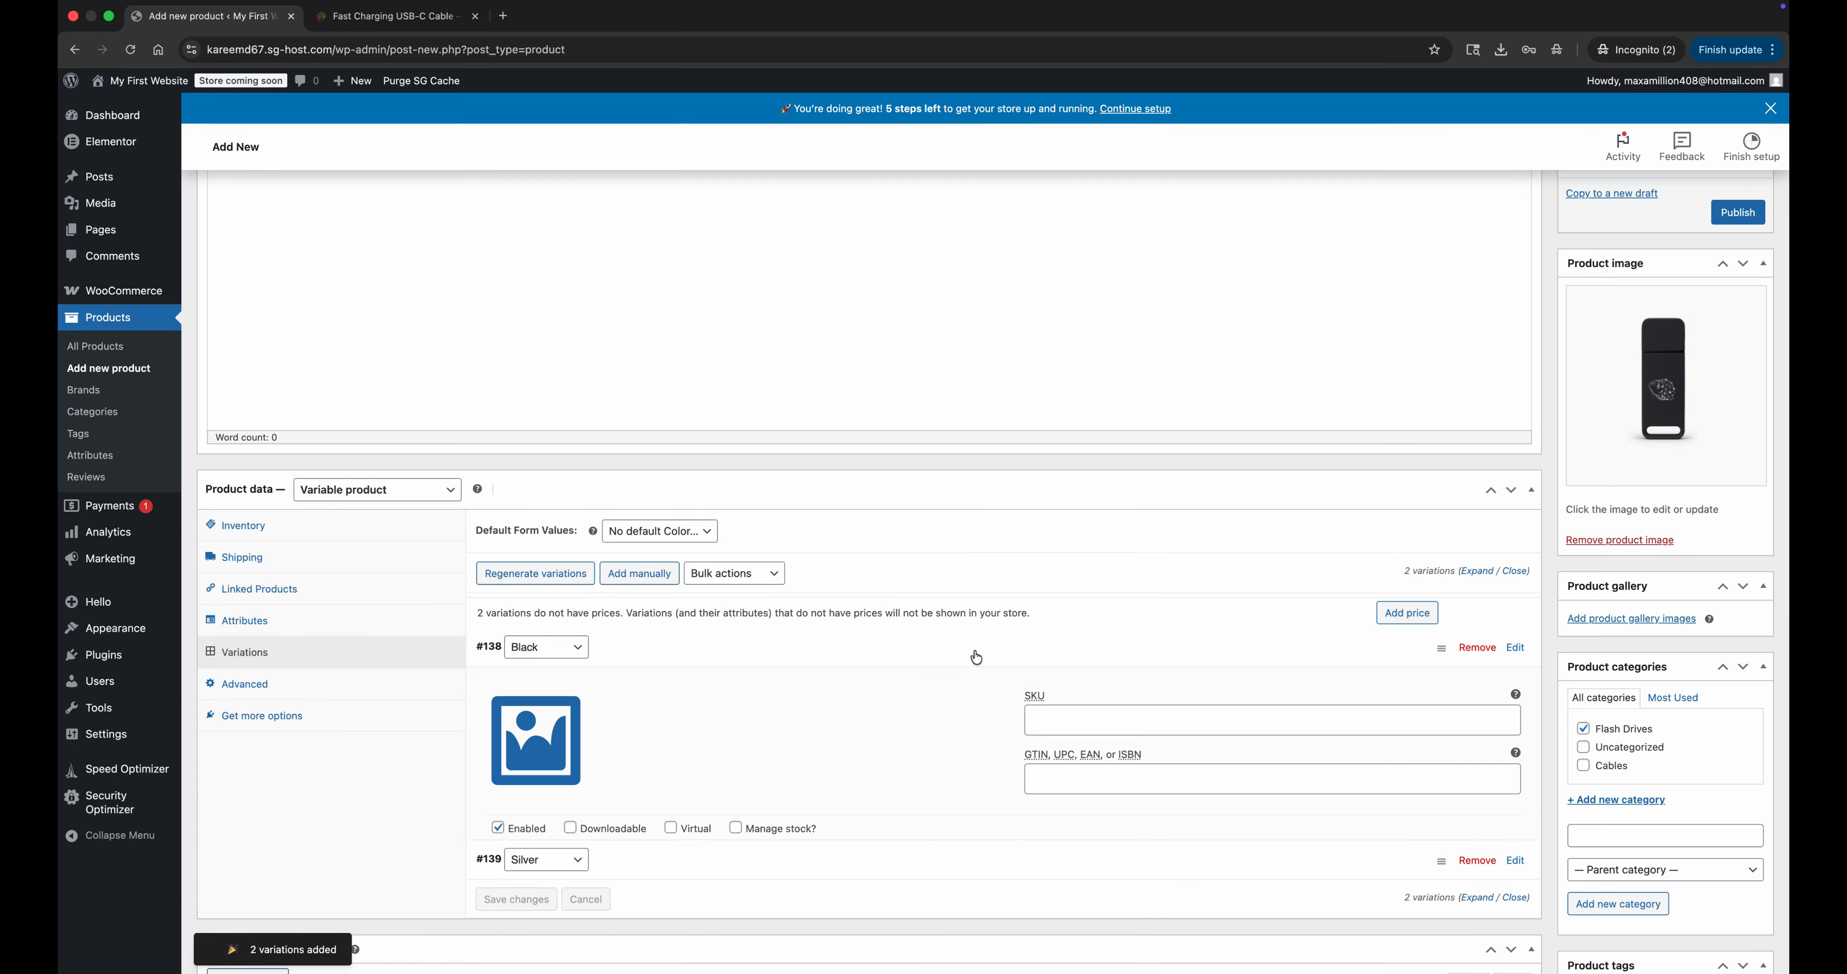
click(557, 718)
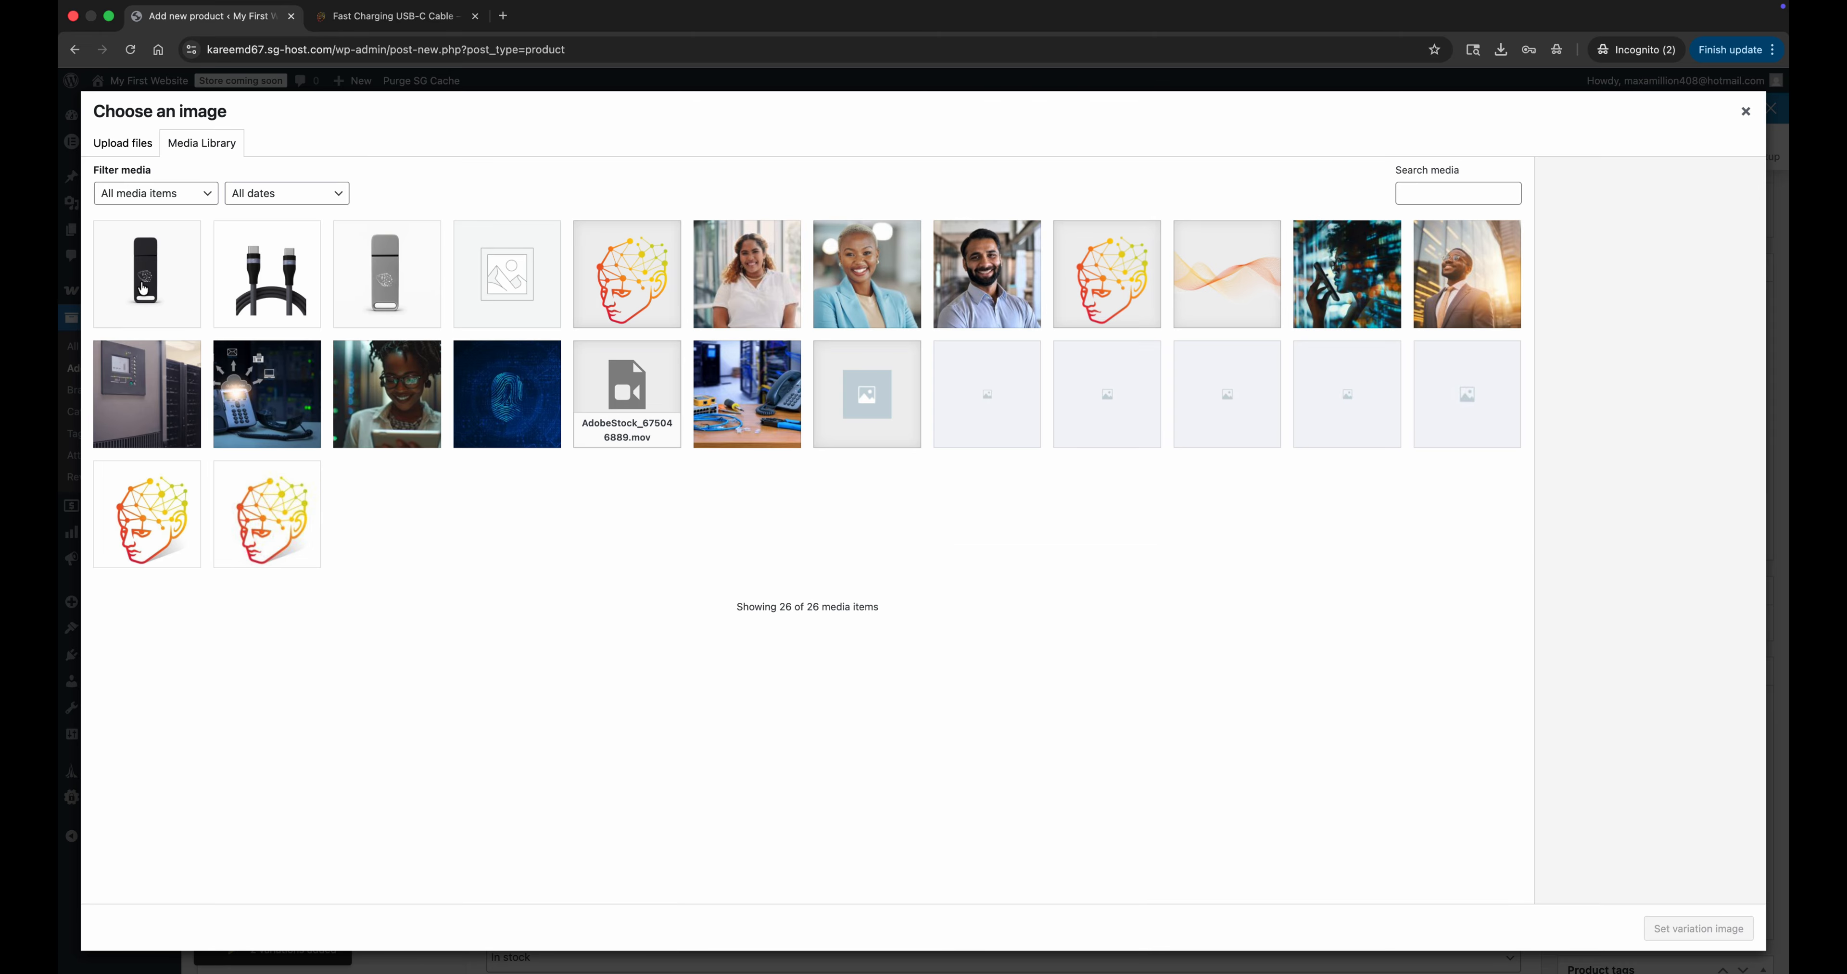
click(144, 287)
click(1698, 928)
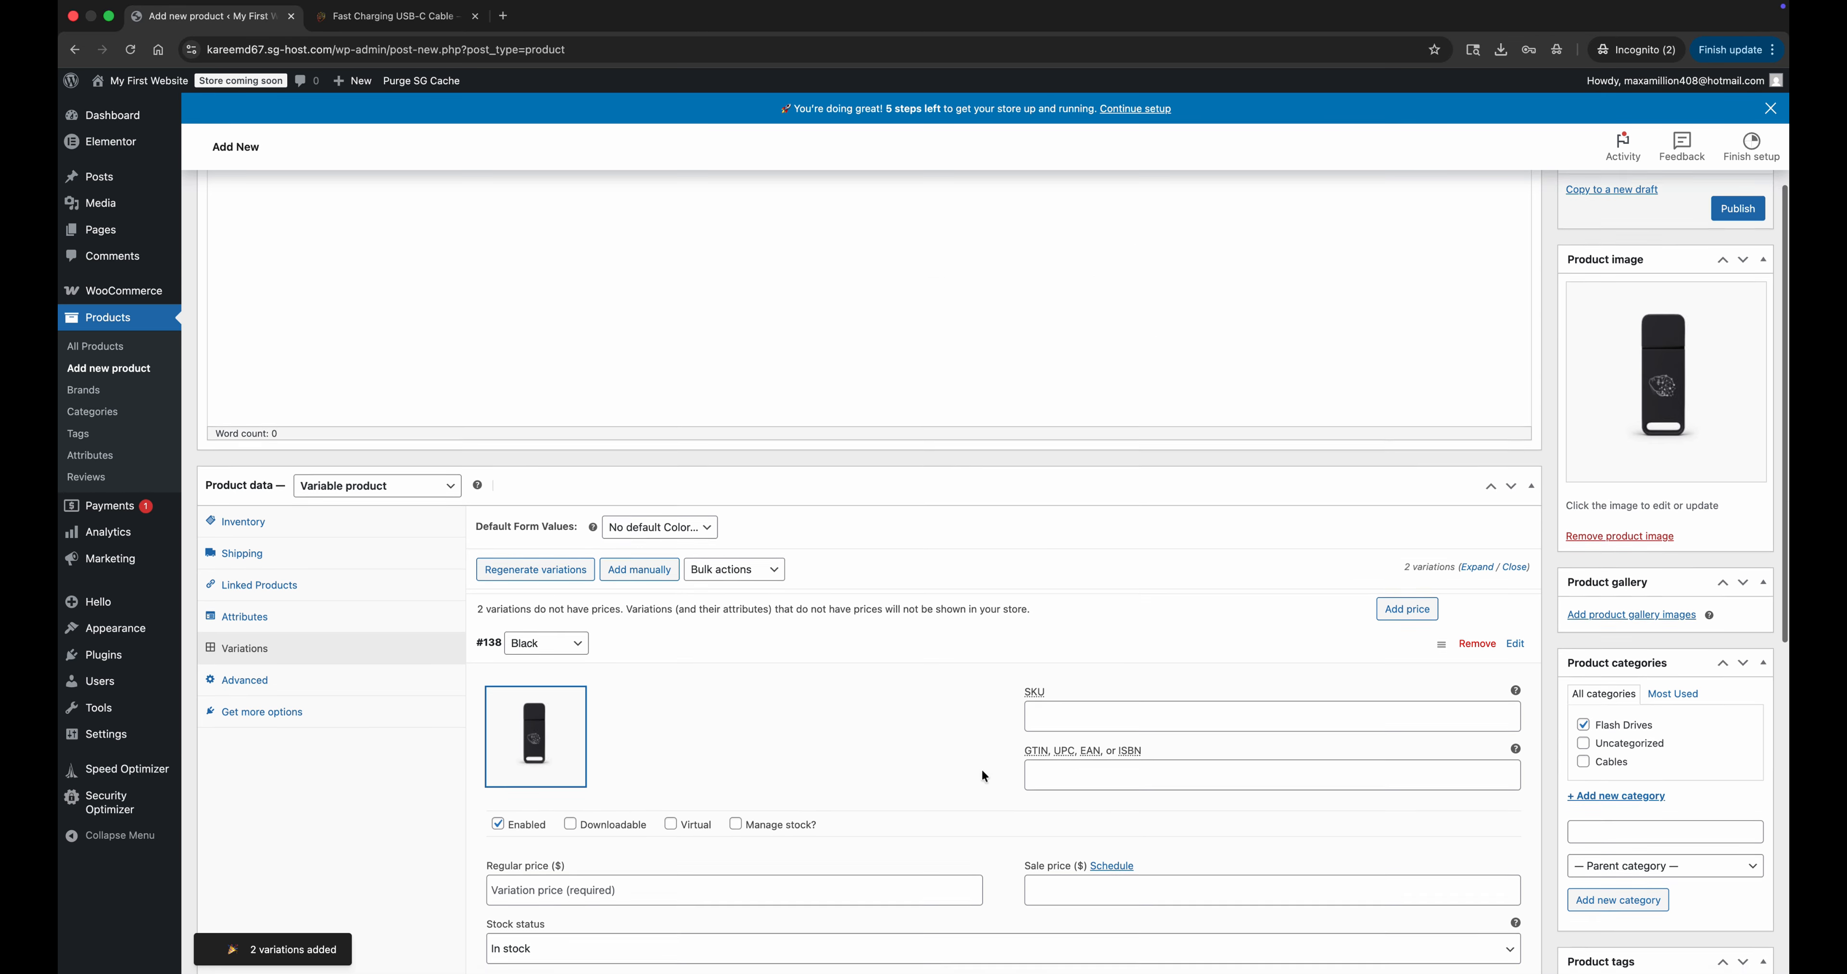
Enable stock management for the Black variation with a stock quantity of 10 and a regular price of $25.
scroll(981, 769, down, 5)
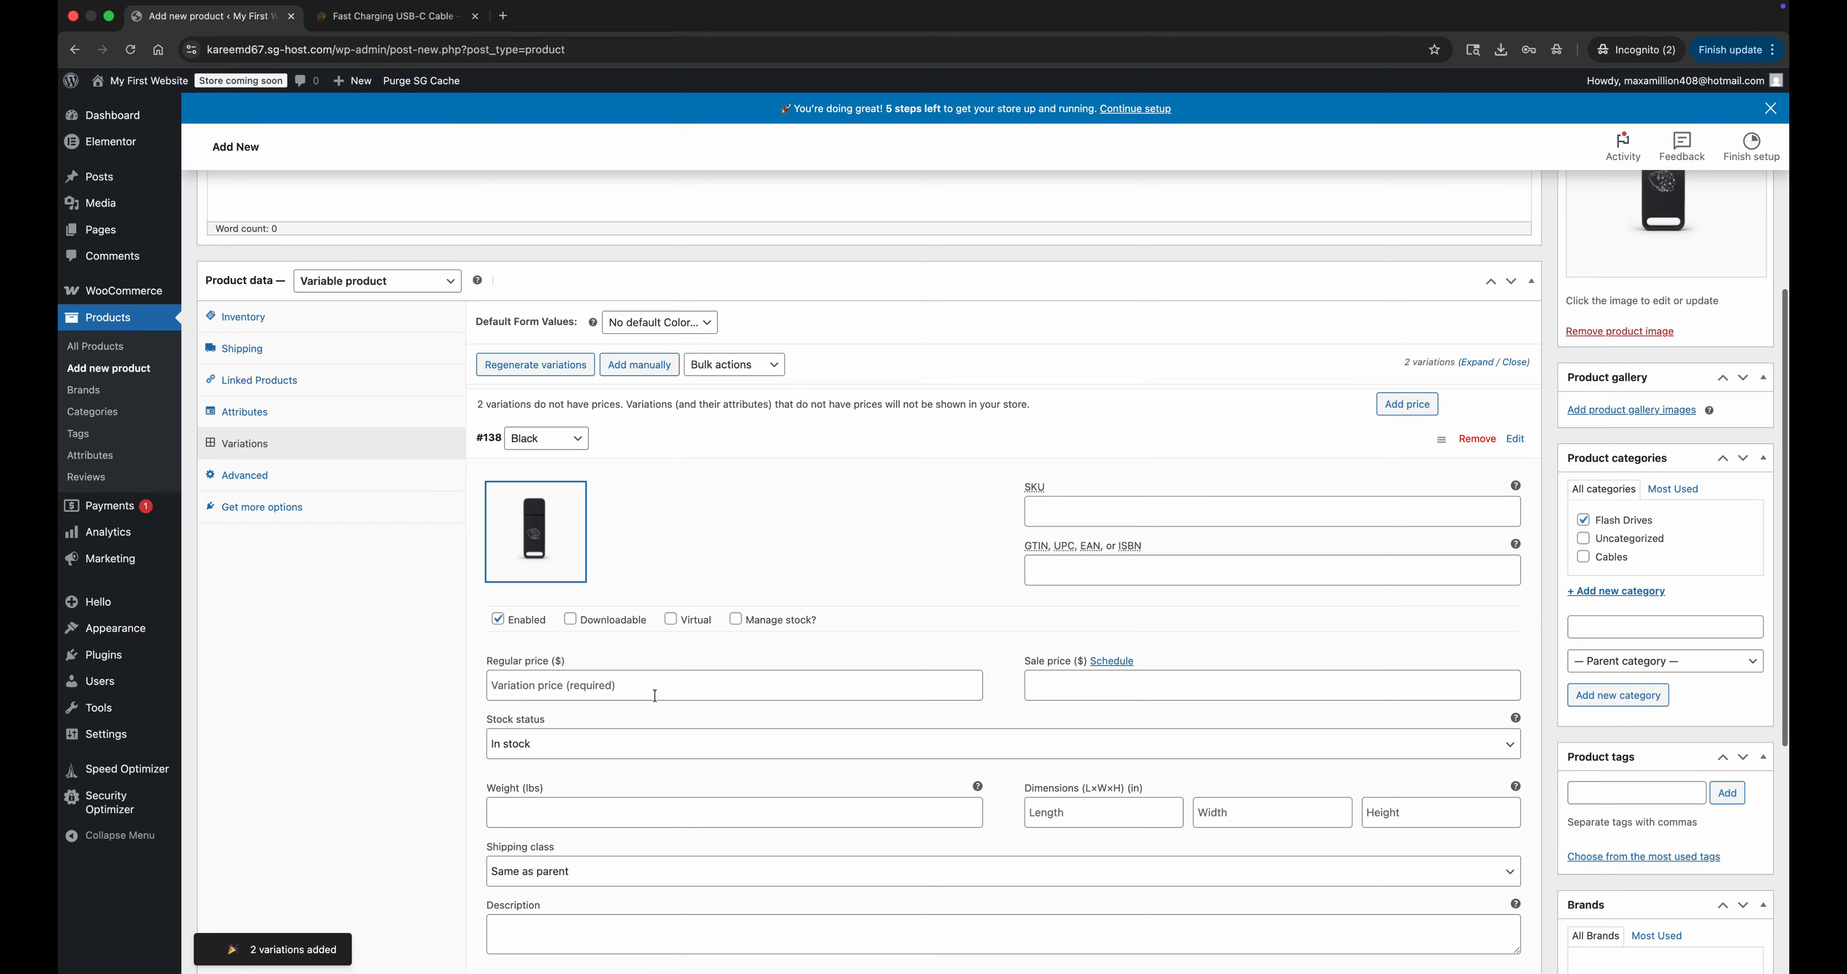
click(735, 619)
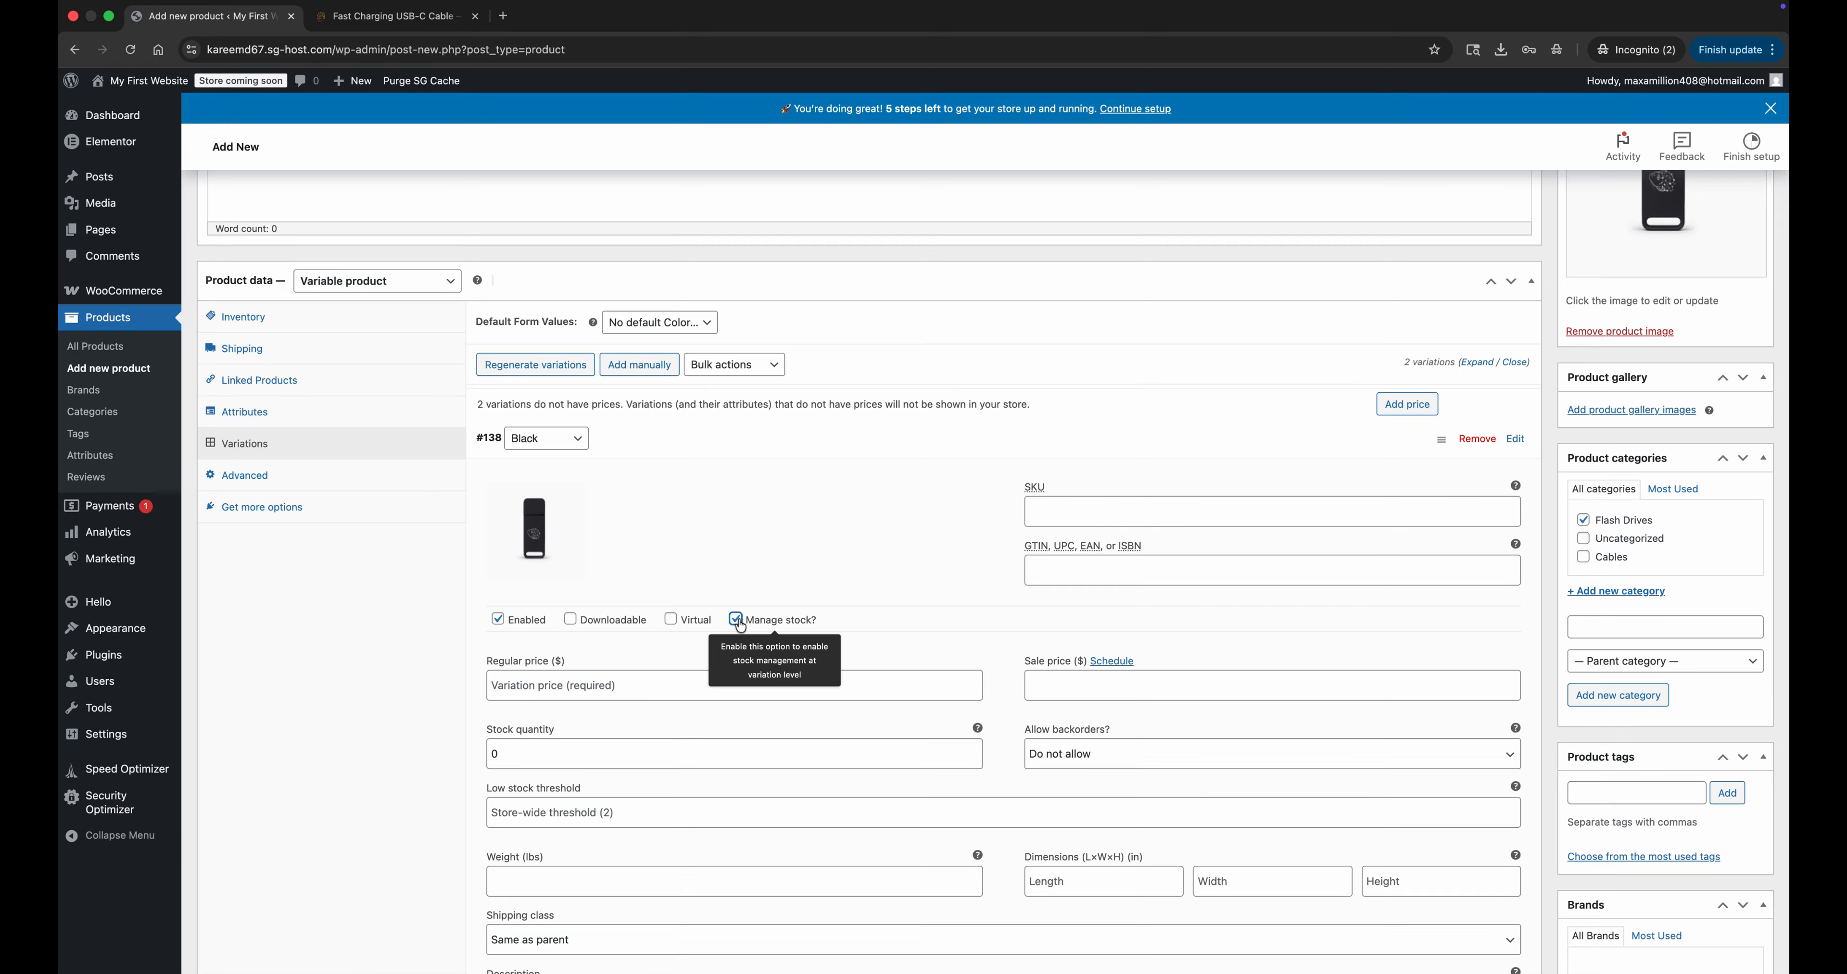
click(587, 757)
key(BackSpace)
text(10)
click(601, 687)
text(25)
Assign the silver flash drive picture from the media library to the Silver variation.
scroll(668, 729, down, 8)
click(668, 728)
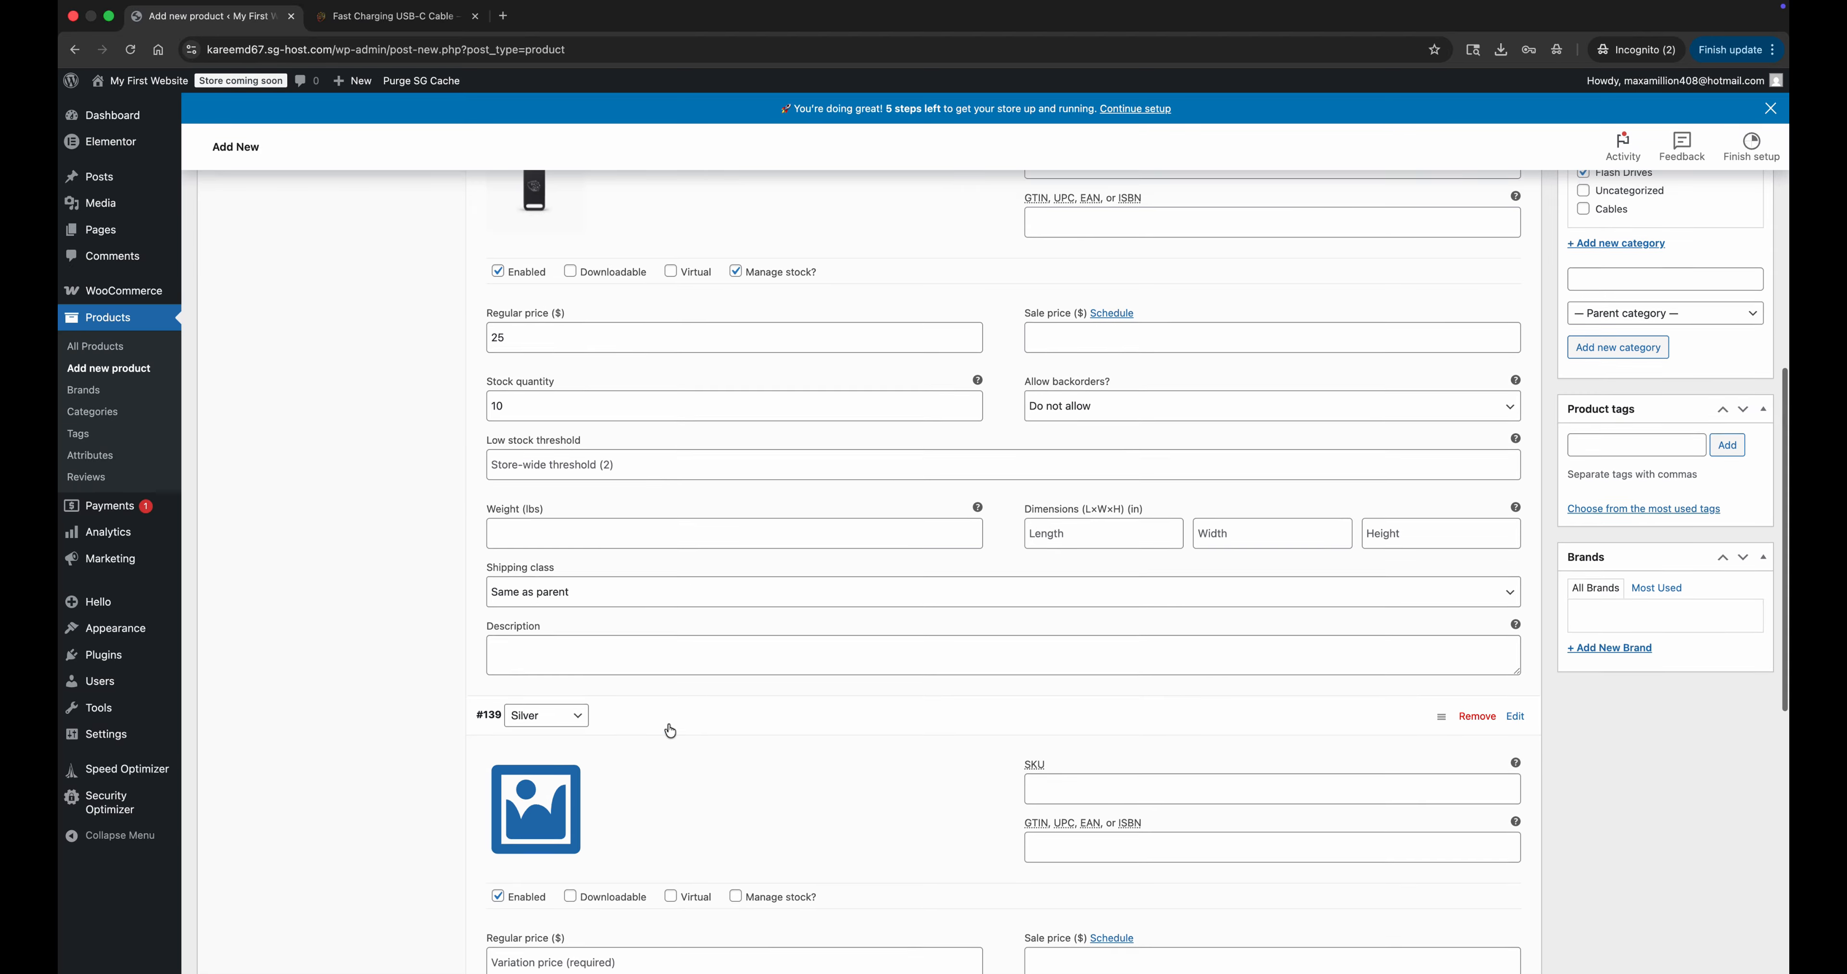
scroll(1045, 721, down, 3)
click(502, 631)
click(388, 275)
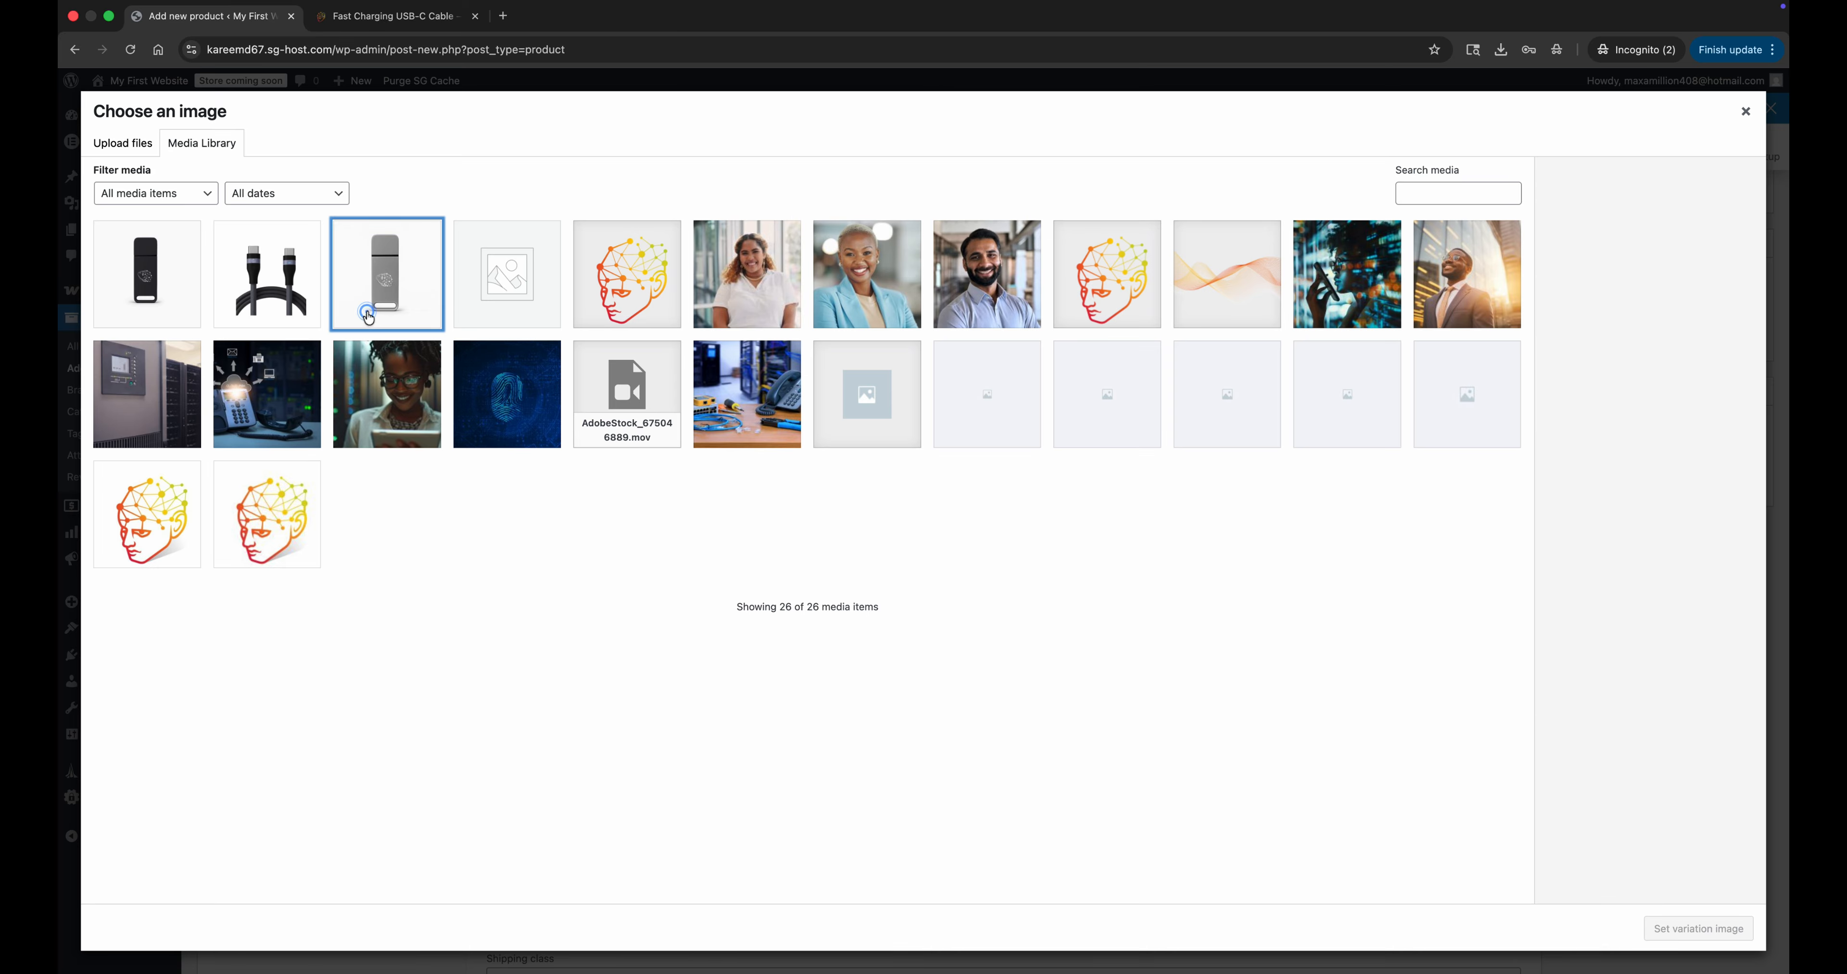
click(1699, 930)
Set the Silver variation's regular price to $26, enable its stock management, and enter a low stock threshold of 5.
click(636, 760)
text(26)
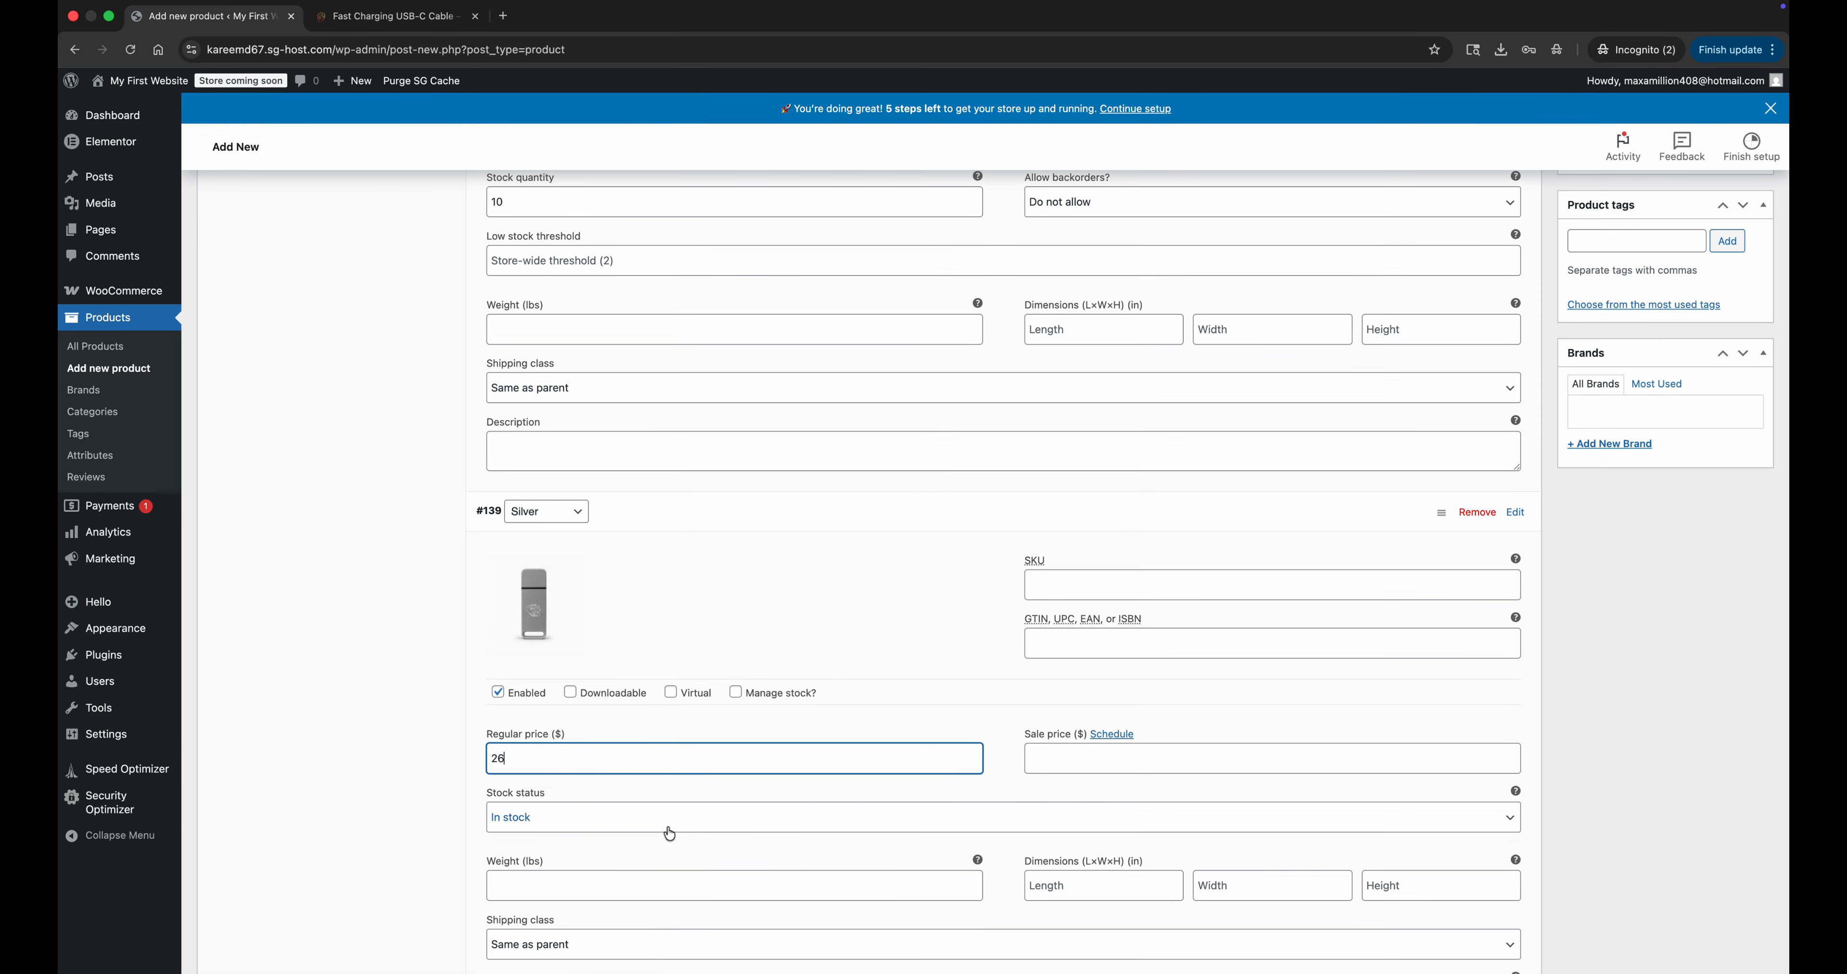
scroll(717, 852, down, 1)
click(755, 629)
scroll(624, 623, down, 4)
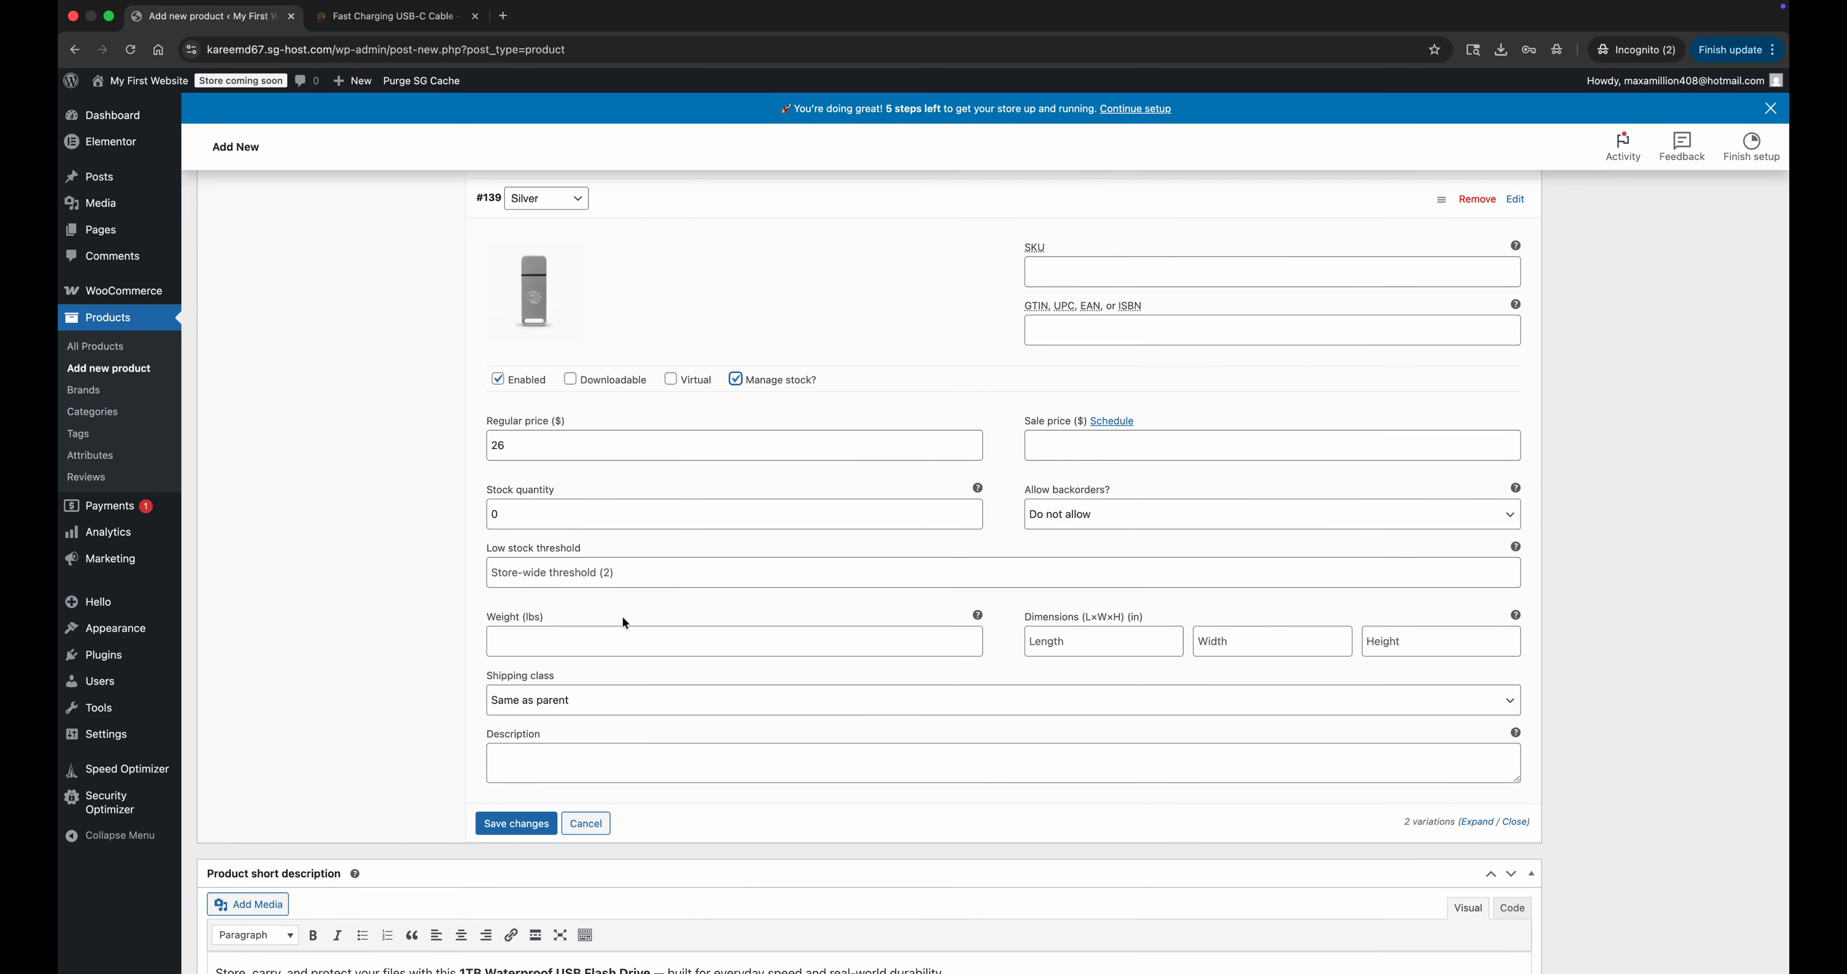
click(578, 575)
text(5)
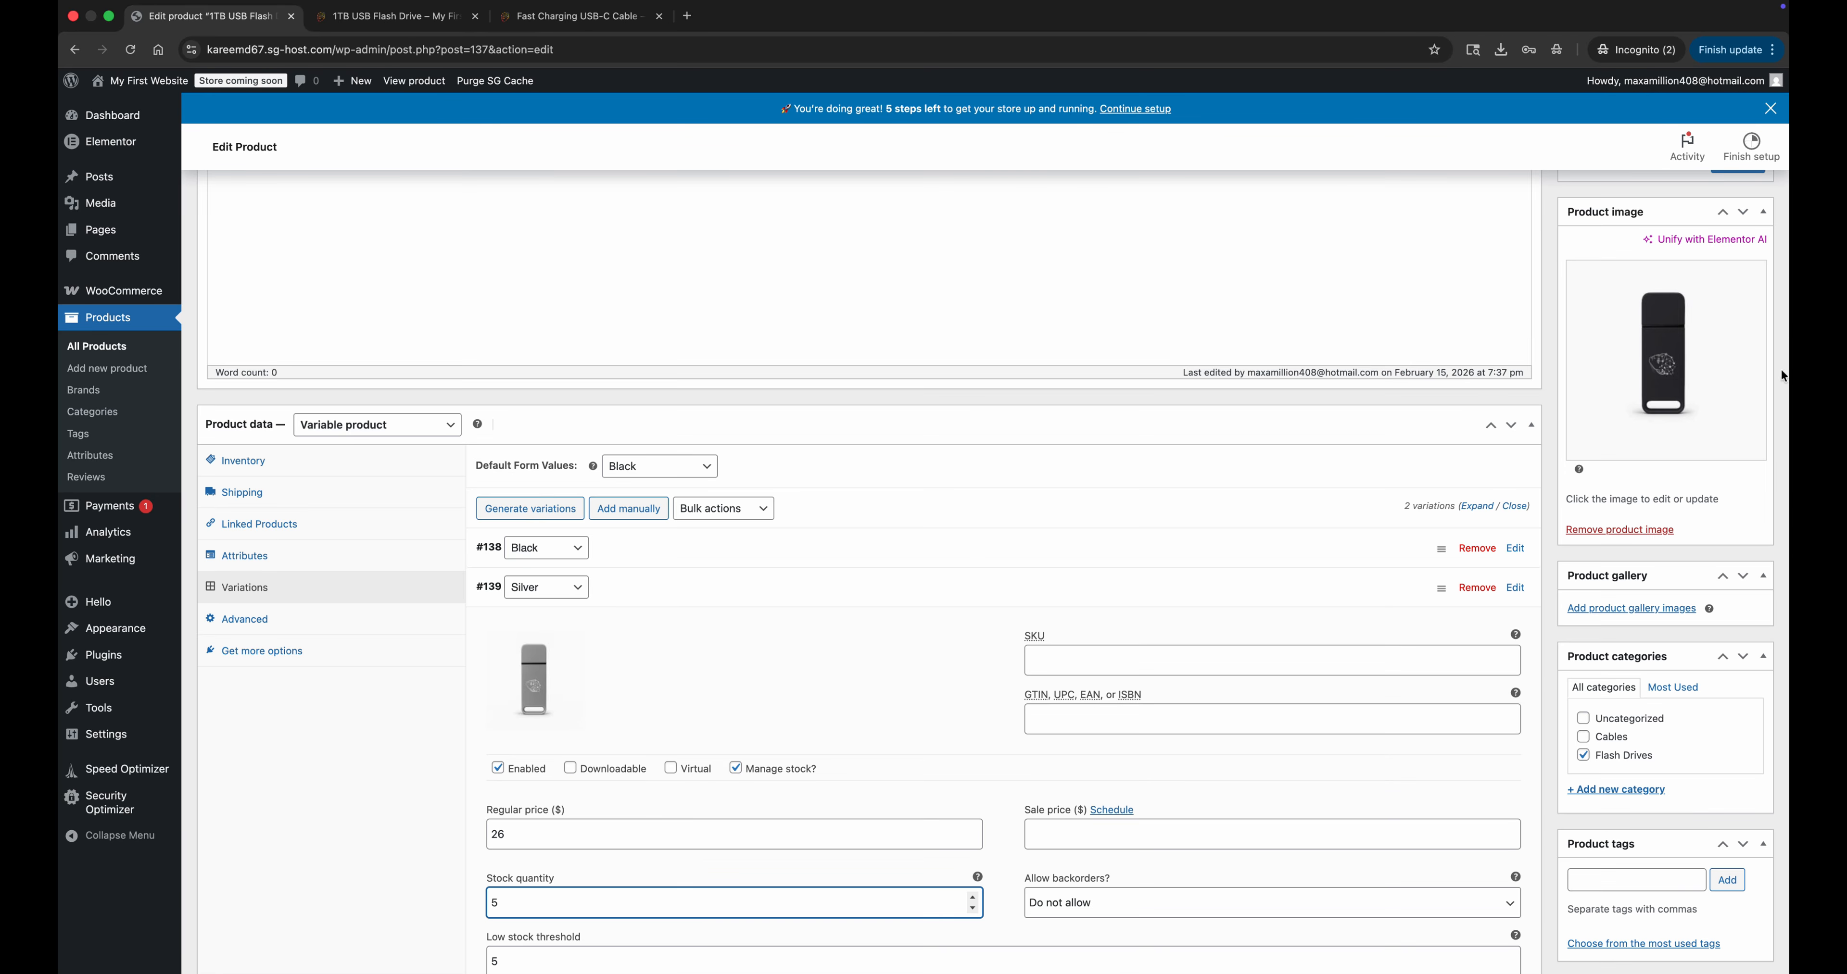
Publish the 1TB USB Flash Drive product.
scroll(1782, 376, up, 4)
click(1730, 450)
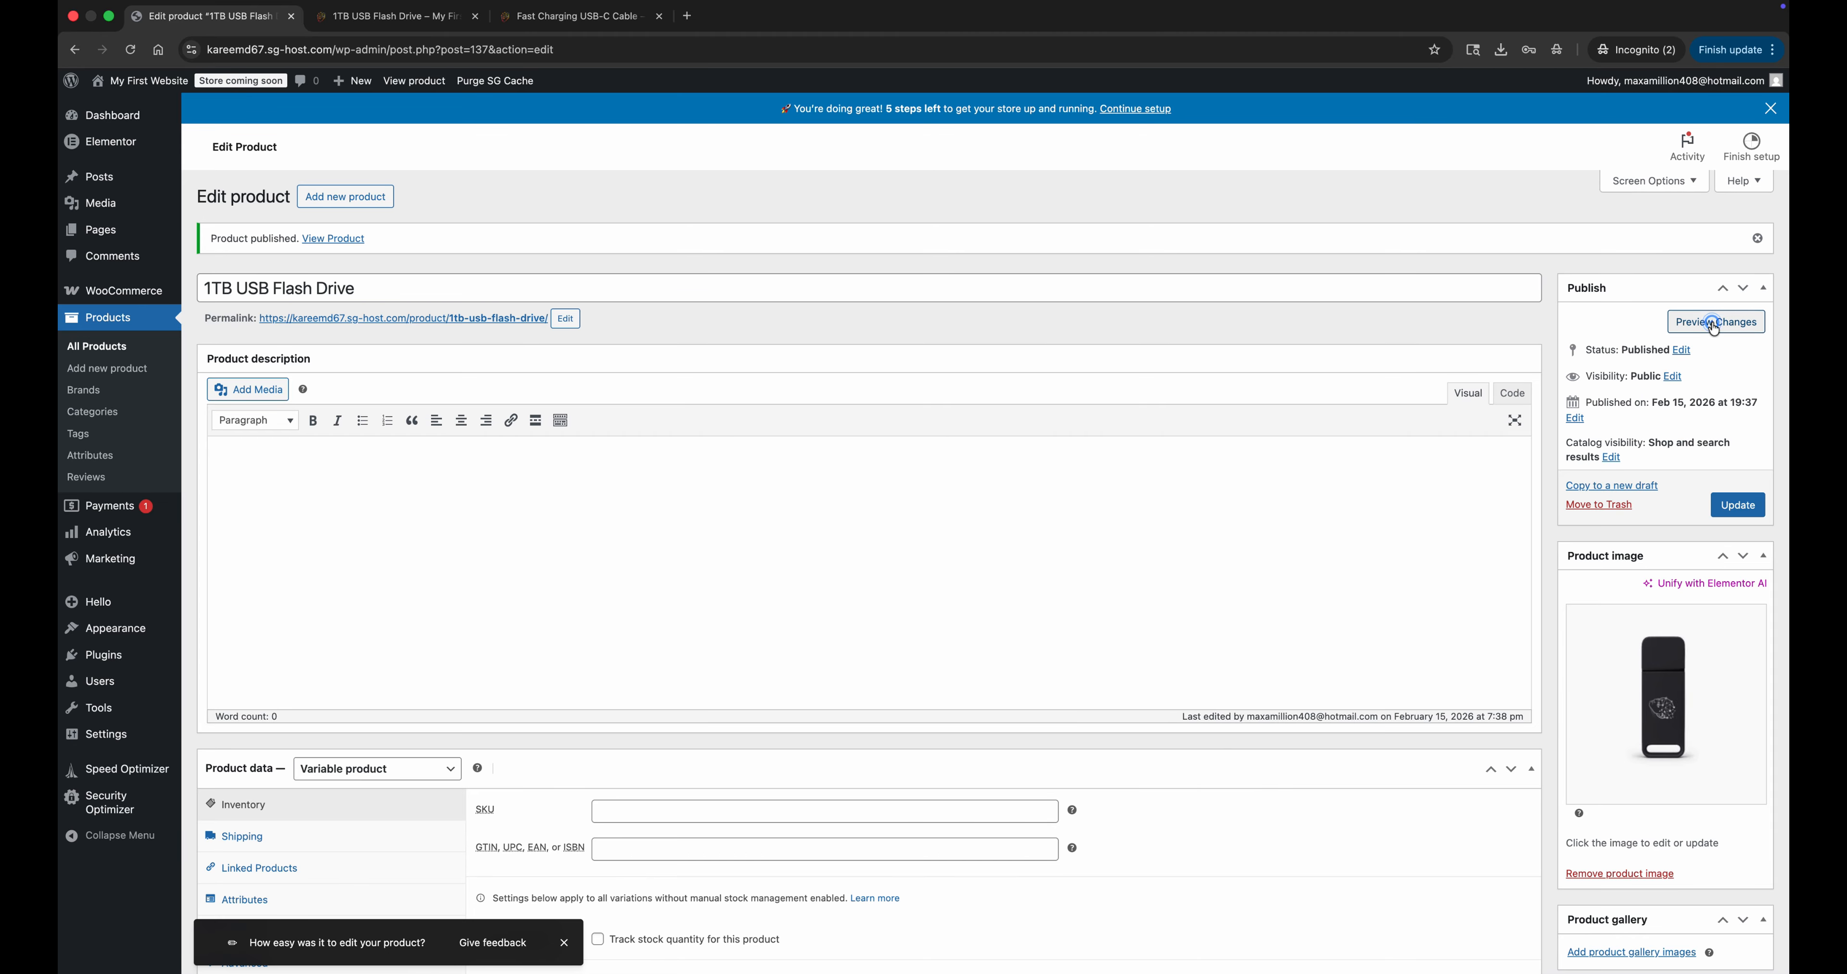
Preview the published product page with the Silver color selected, and close the preview and the other product page.
click(1717, 325)
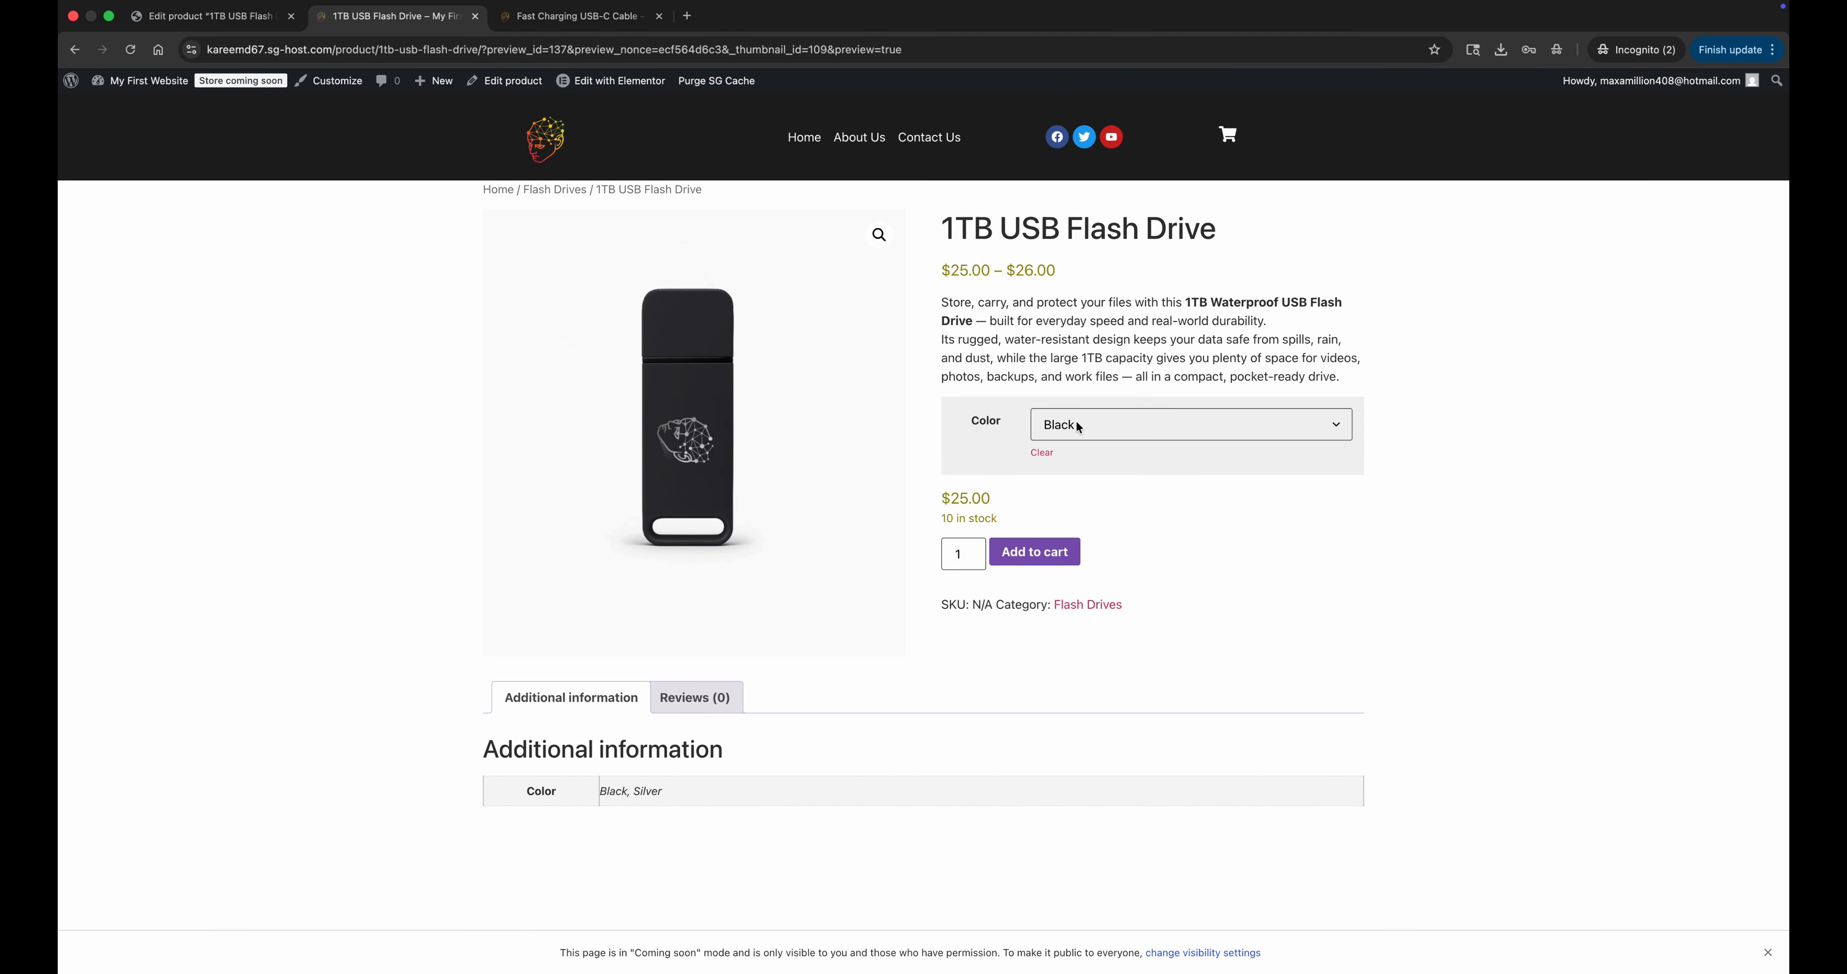
click(1058, 430)
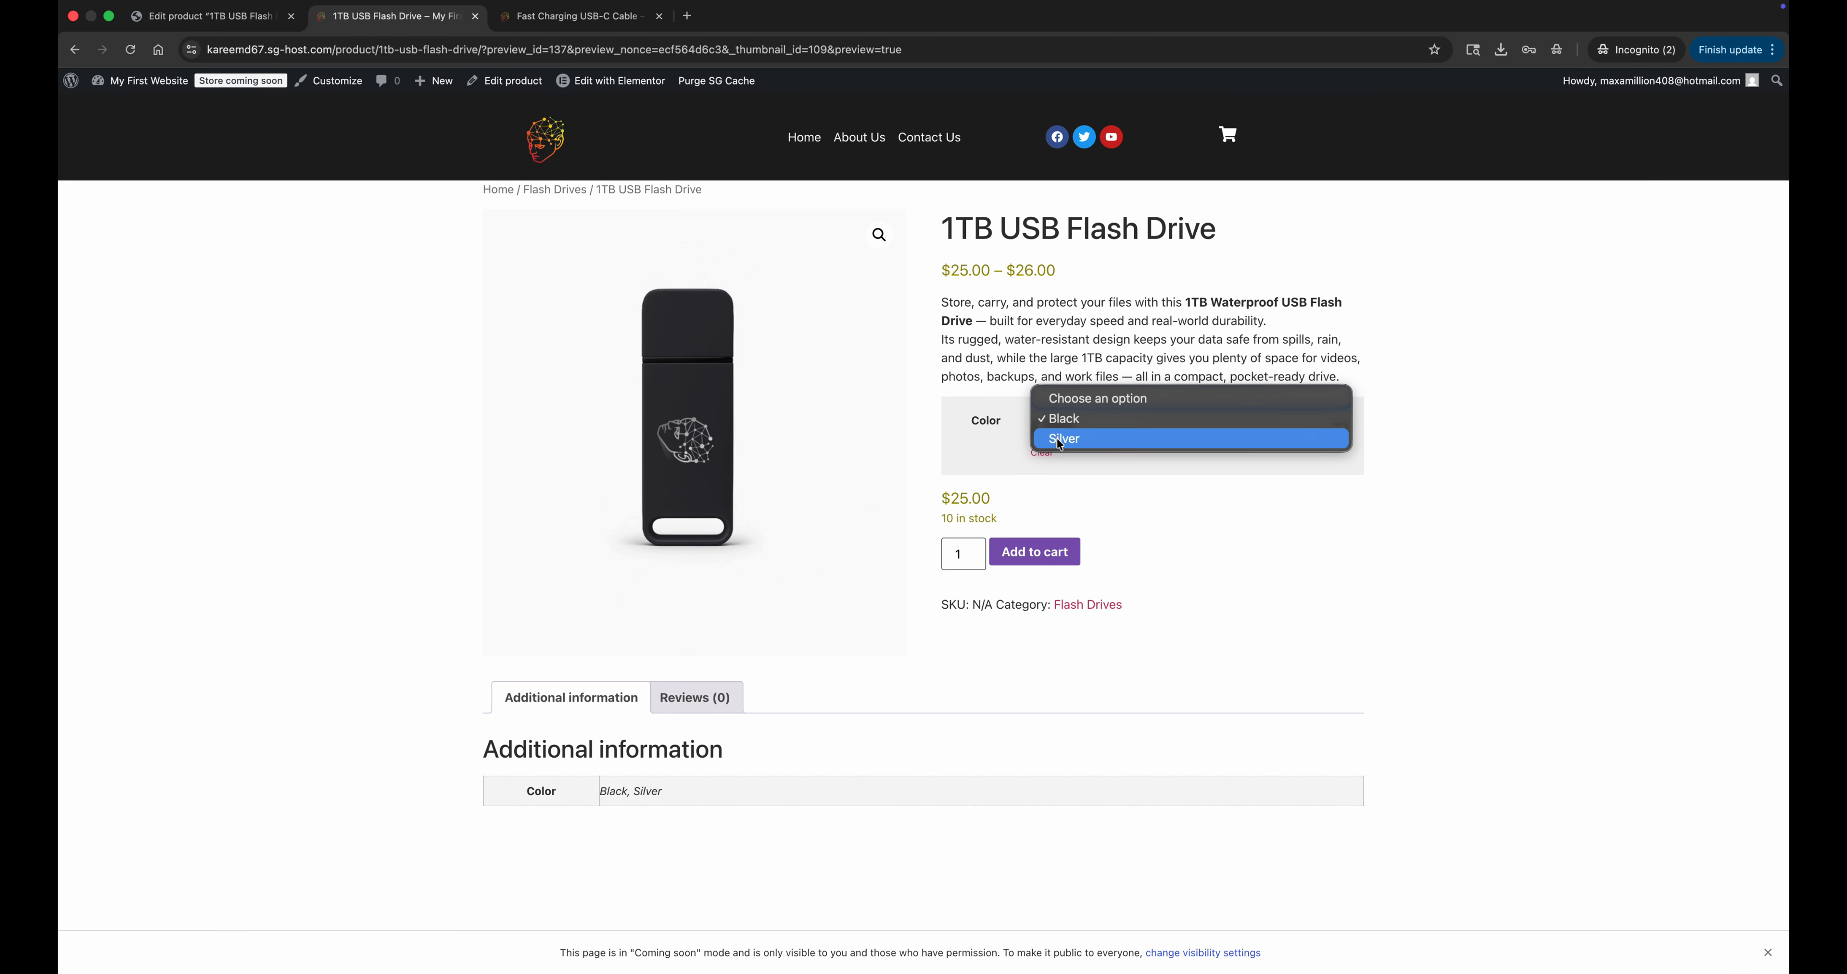
click(1061, 439)
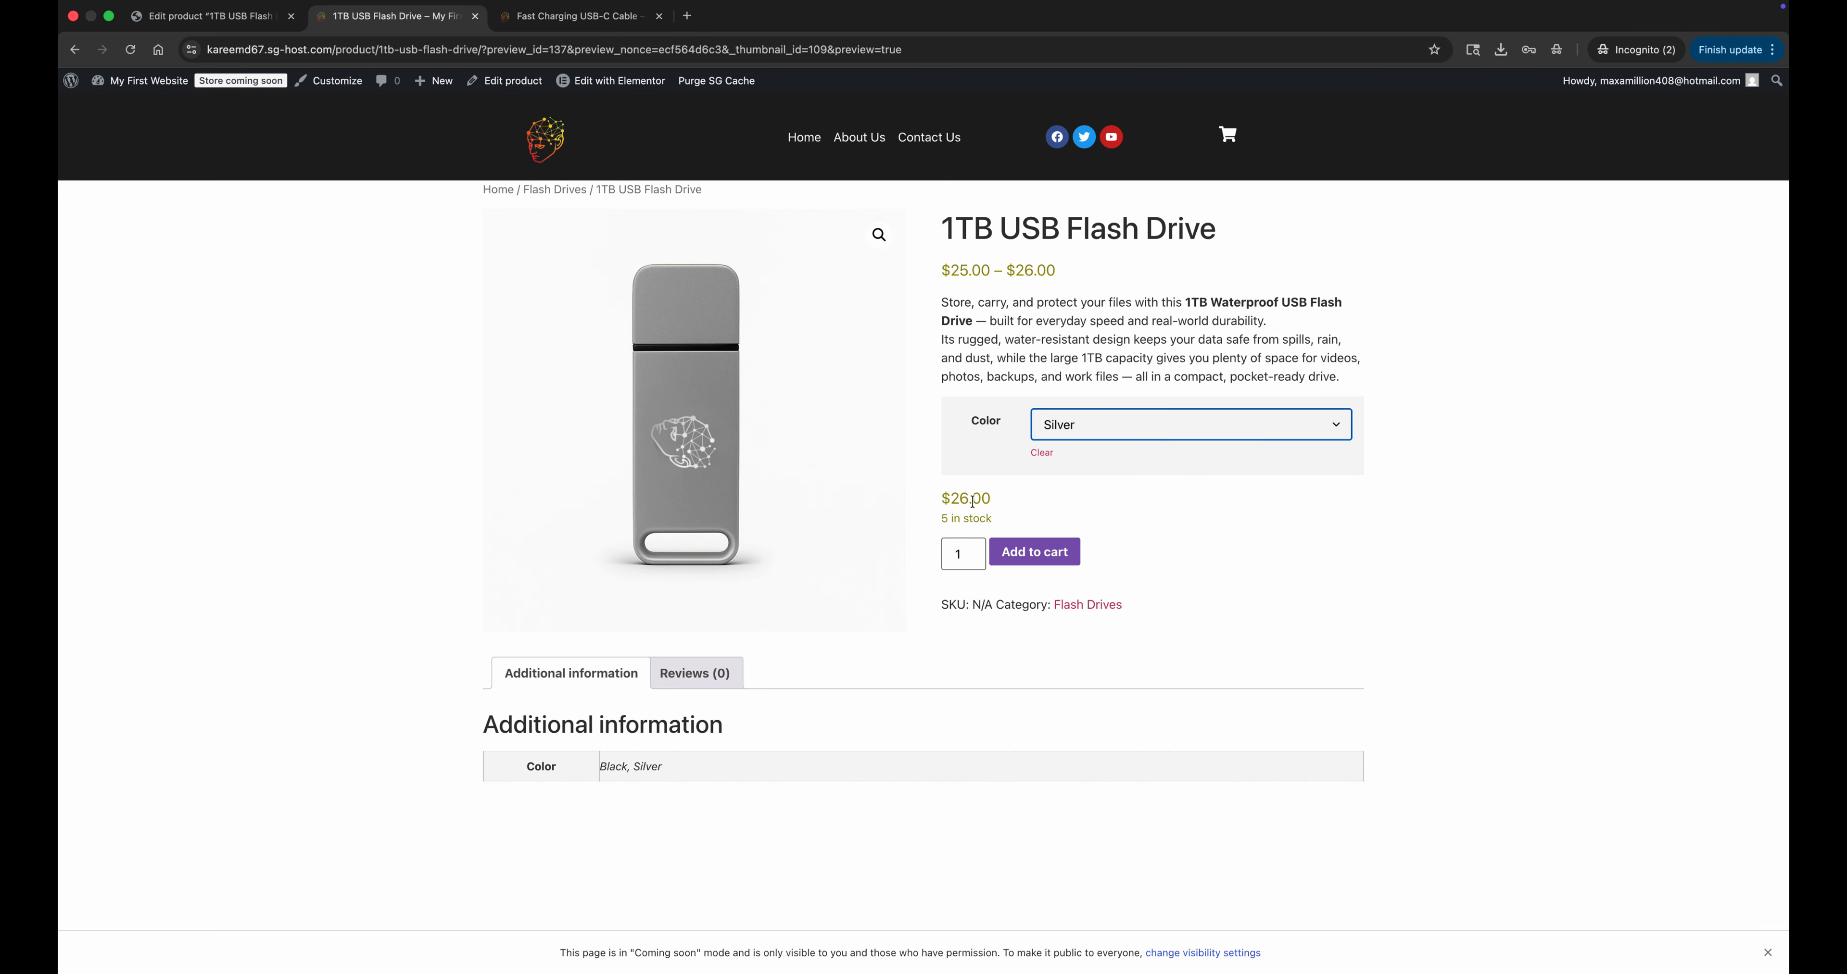
key(super+w)
key(super+w)
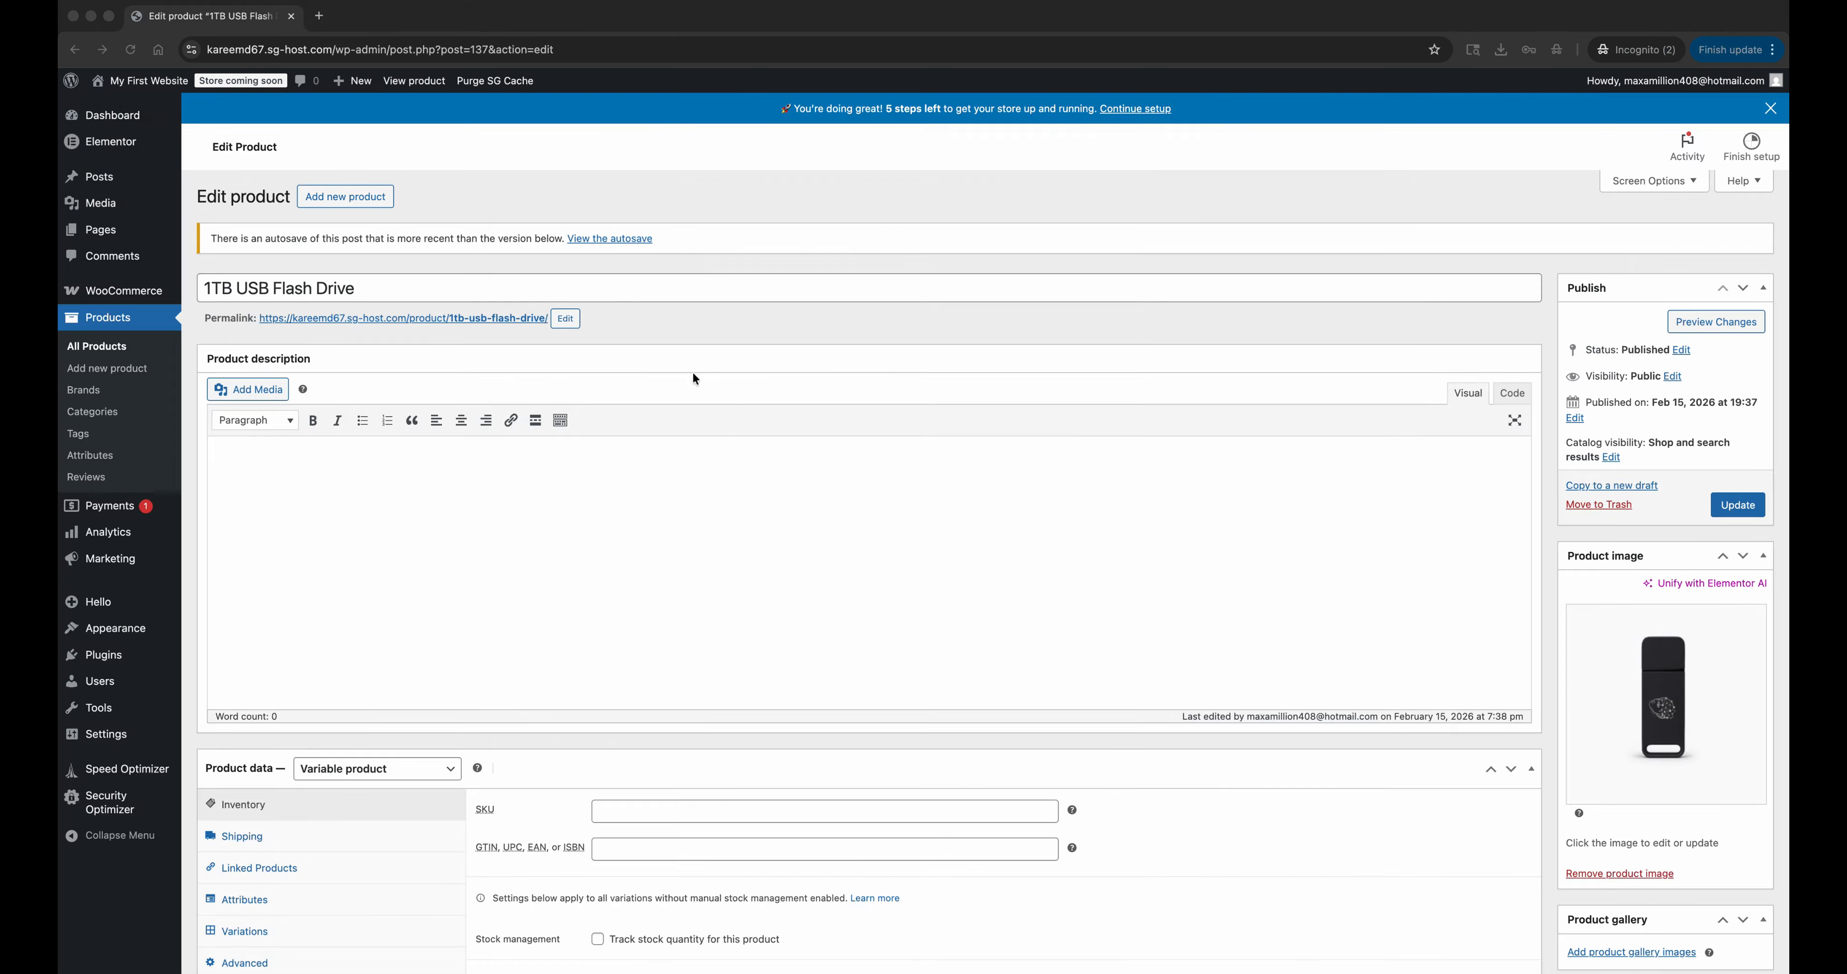
Start another new product and name it Designing Your Way To Success.
click(324, 205)
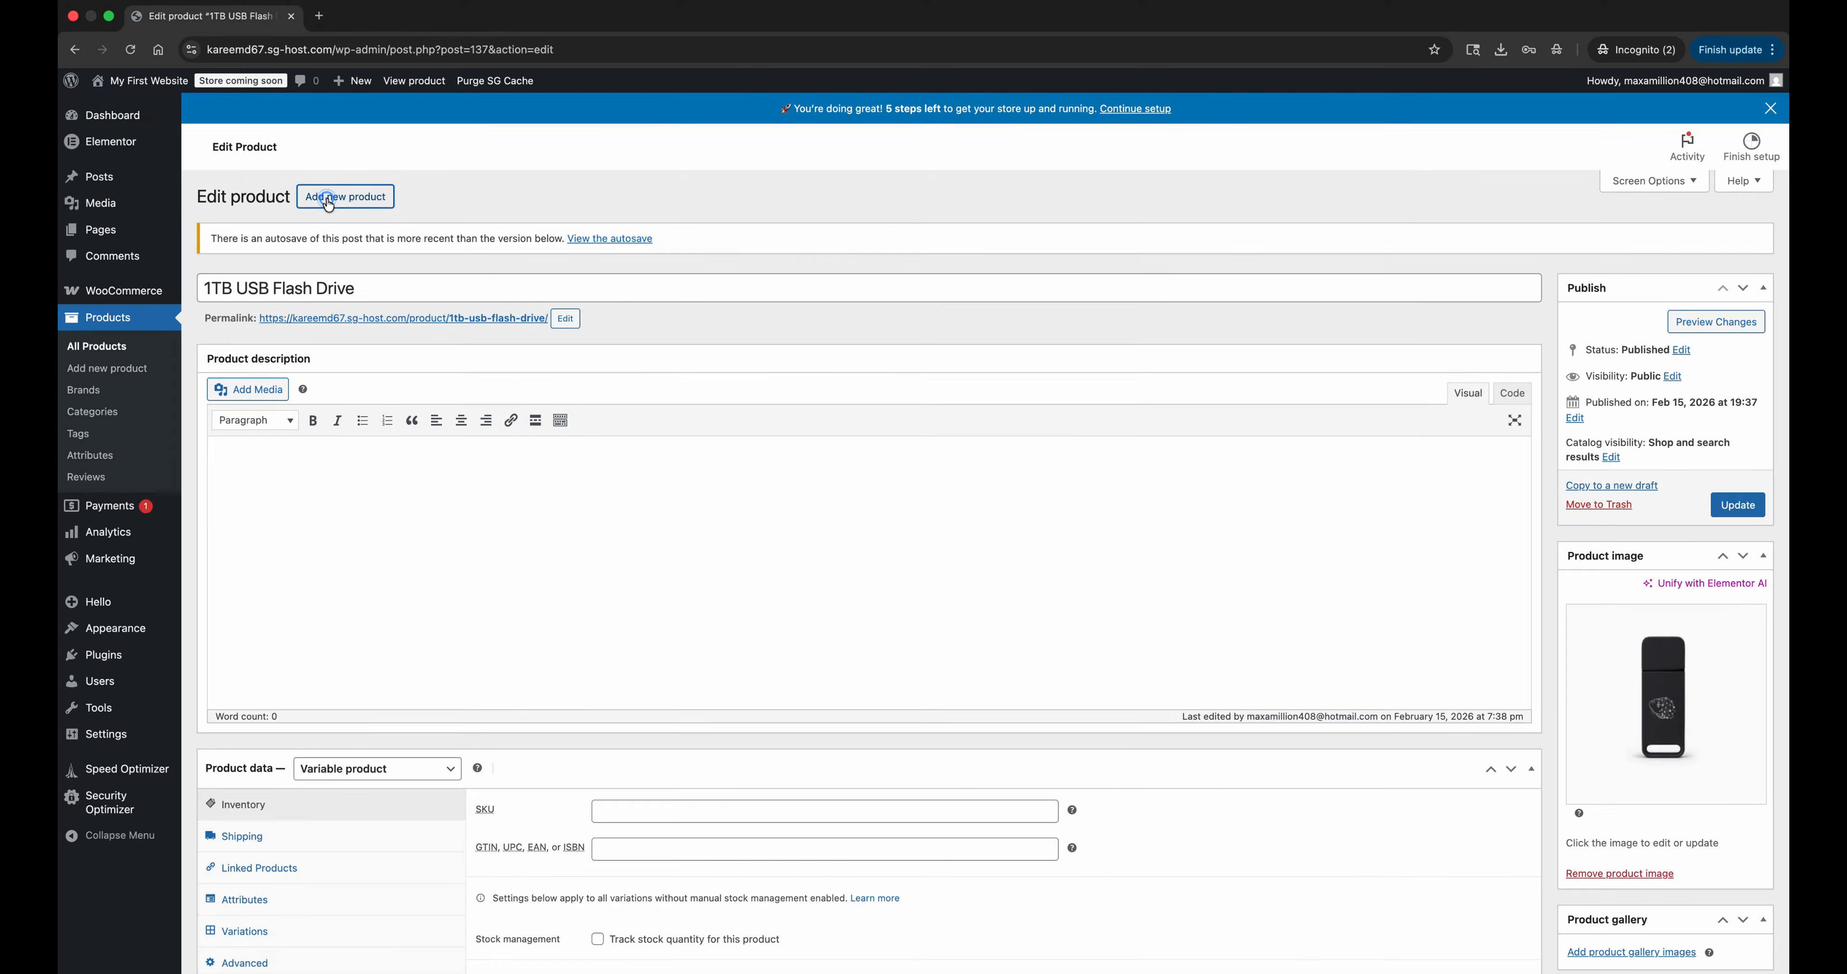
text(Designin)
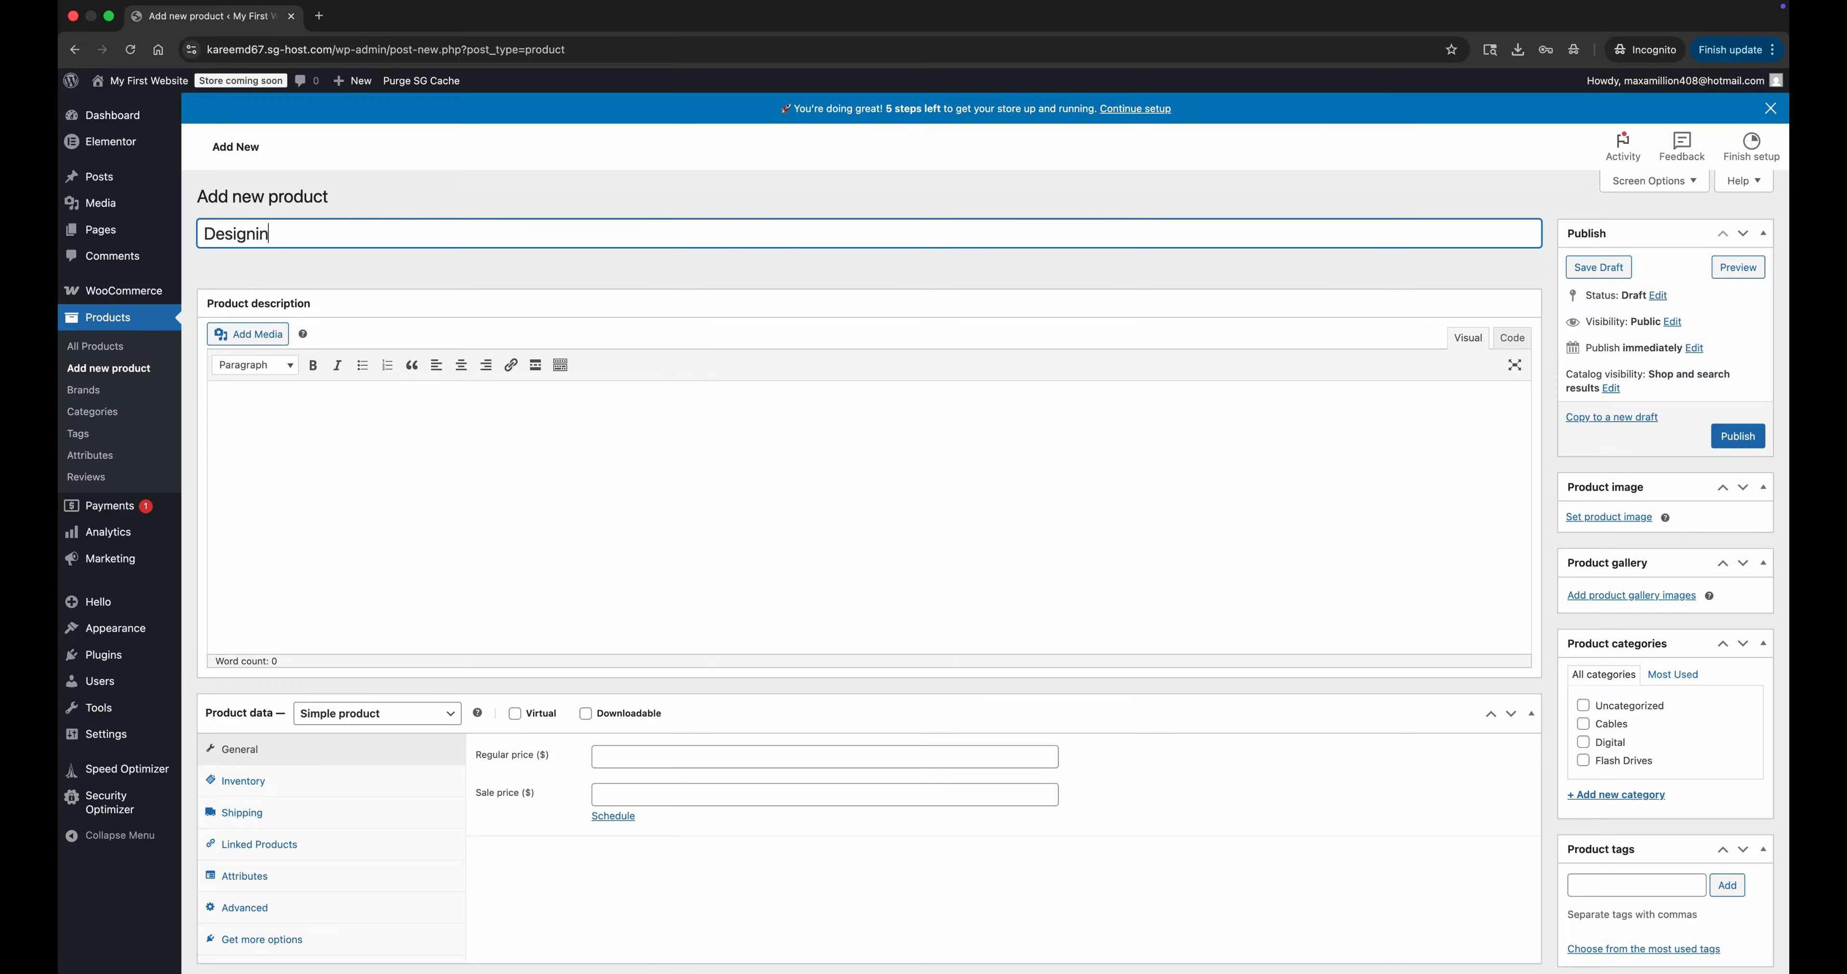
text(g Your Way To Success)
Mark the Designing Your Way To Success product as Virtual and Downloadable.
scroll(430, 473, down, 5)
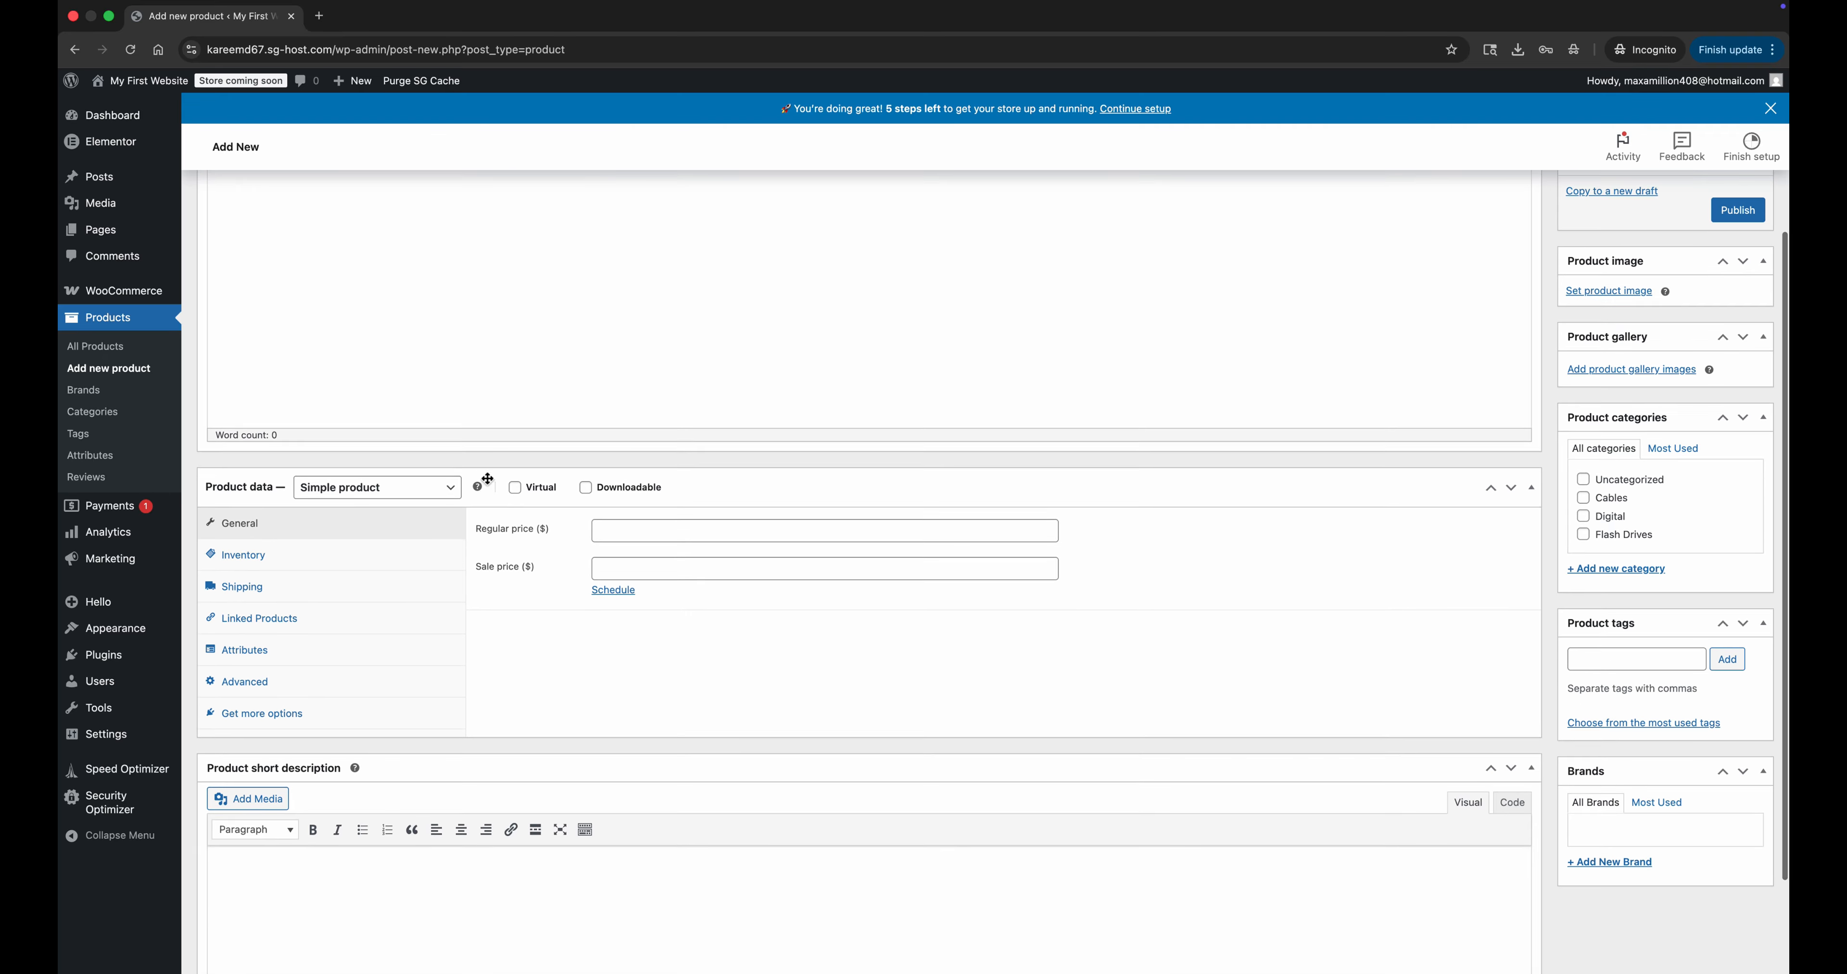
click(515, 490)
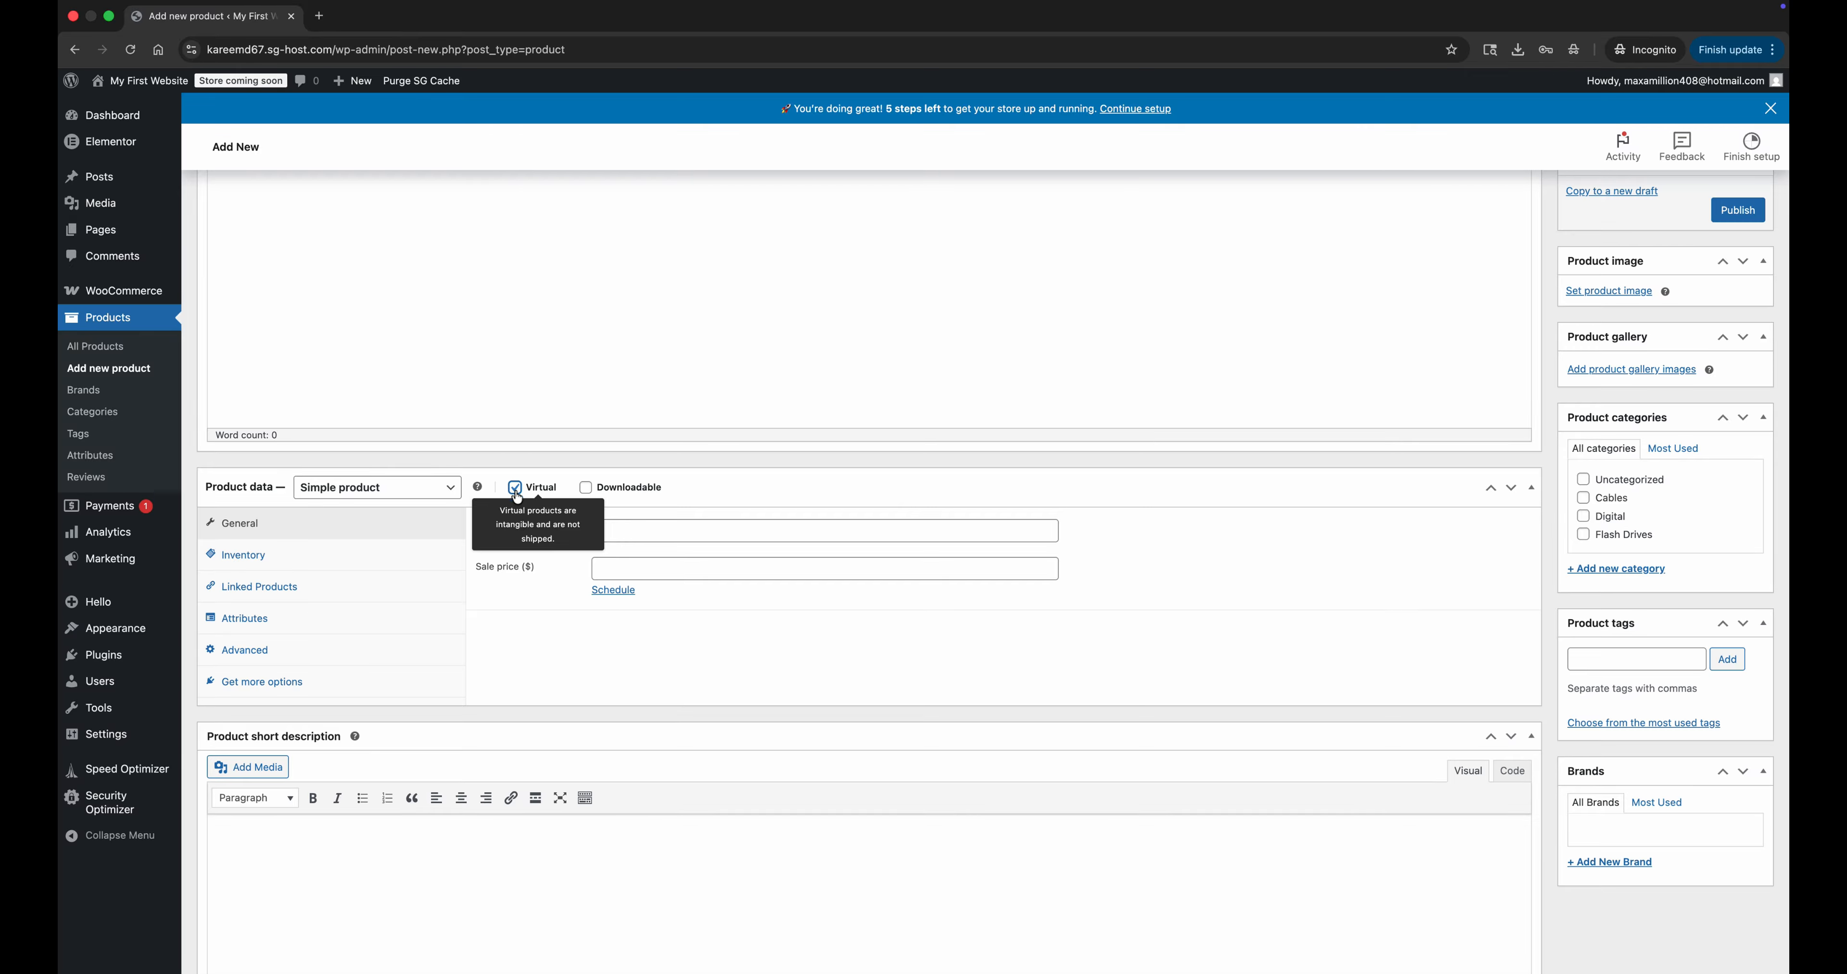
click(585, 488)
Add a downloadable file named Designing Your Way To Success, linked to AdobeStock_675046889.mov from the media library.
scroll(640, 429, up, 1)
scroll(640, 428, down, 3)
click(717, 500)
text(Designing Your Way To Success)
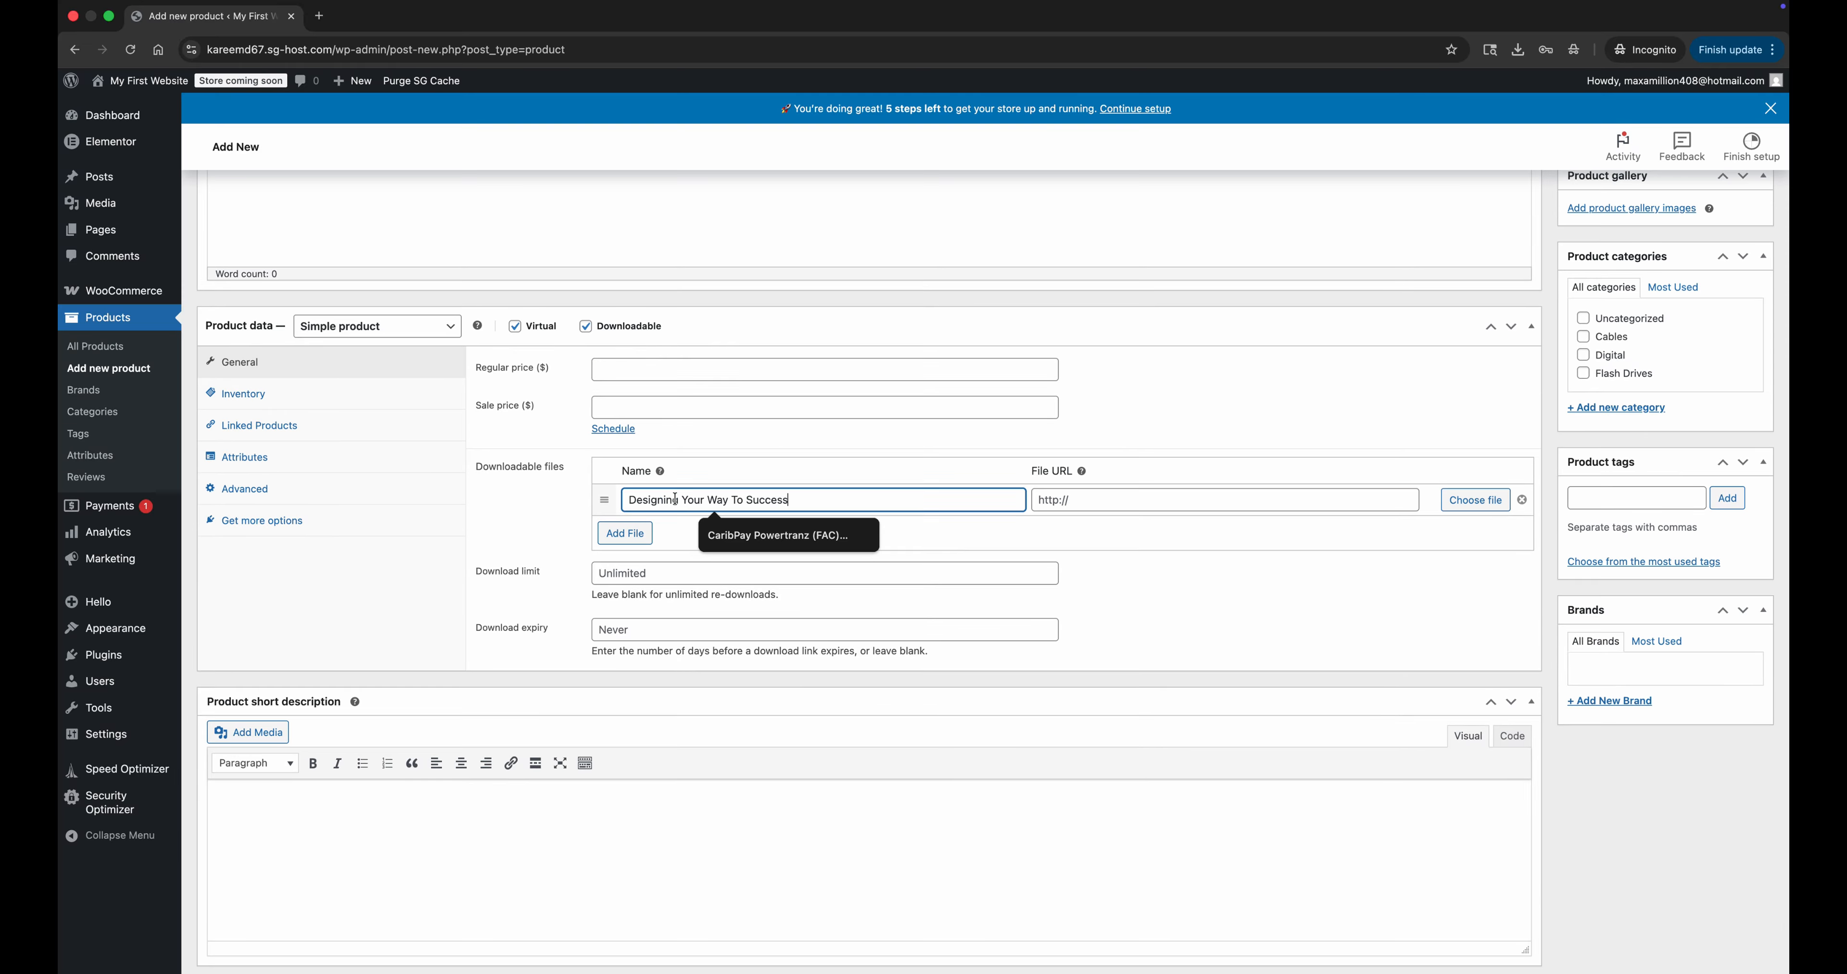
click(1475, 500)
click(988, 395)
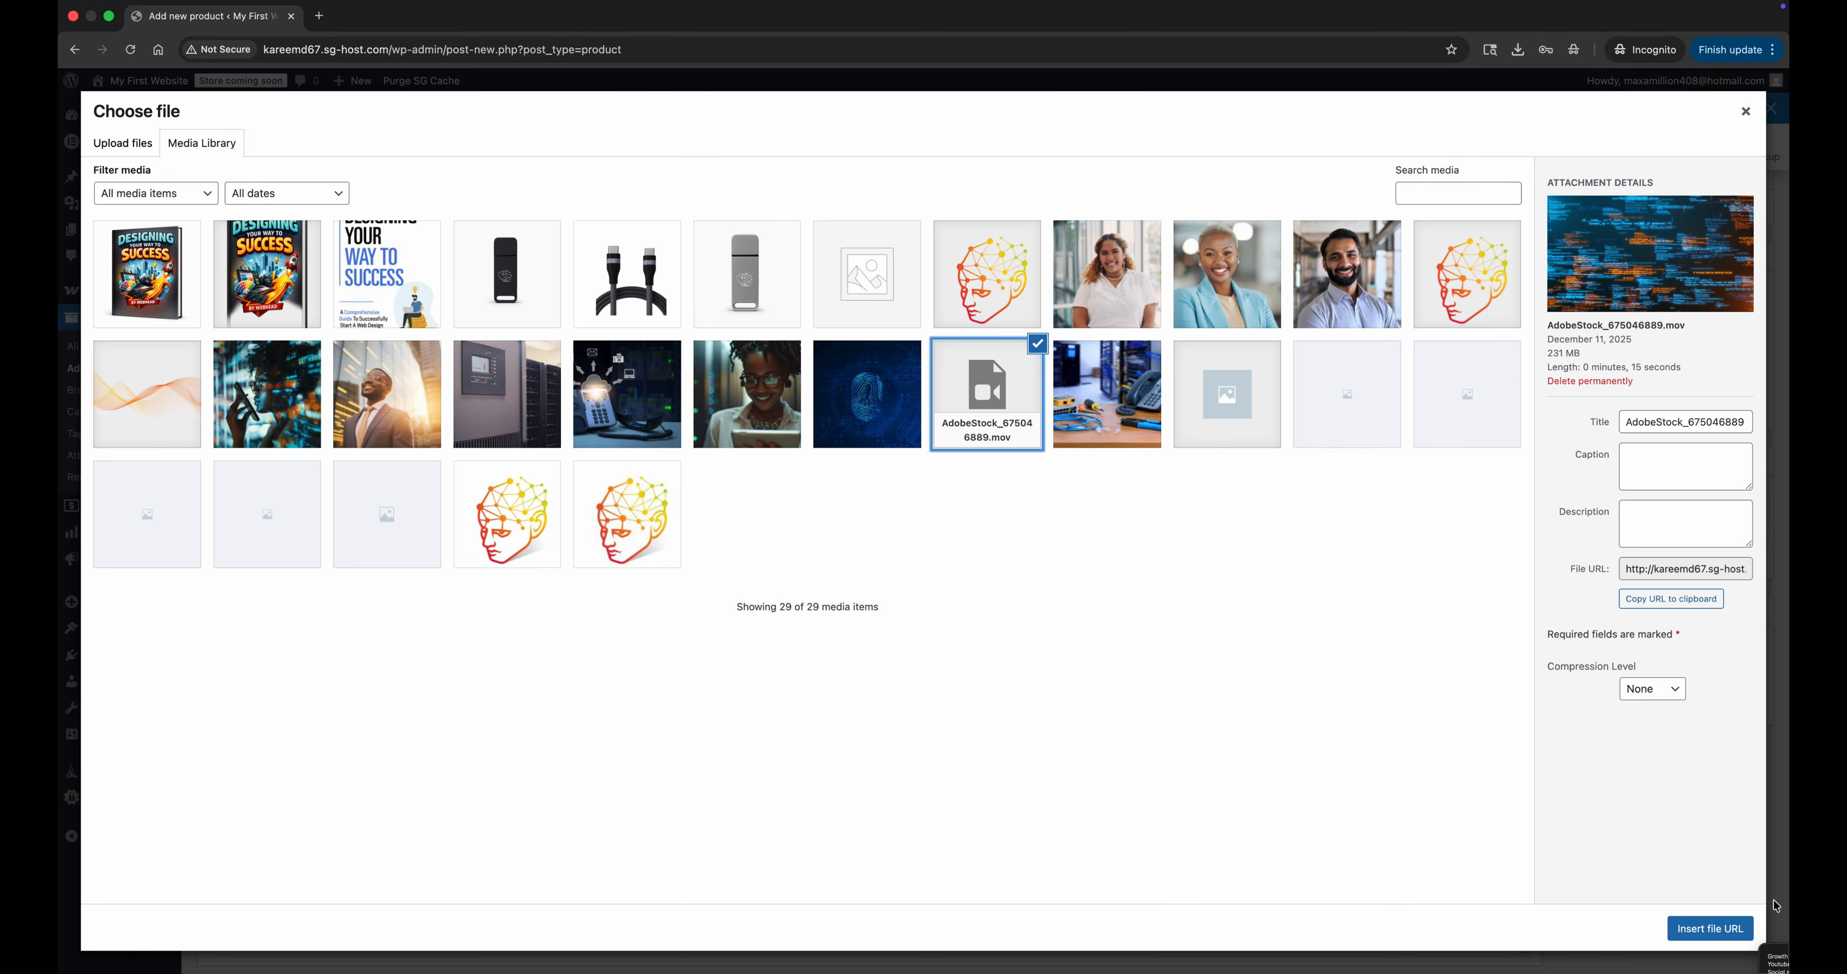
click(1711, 928)
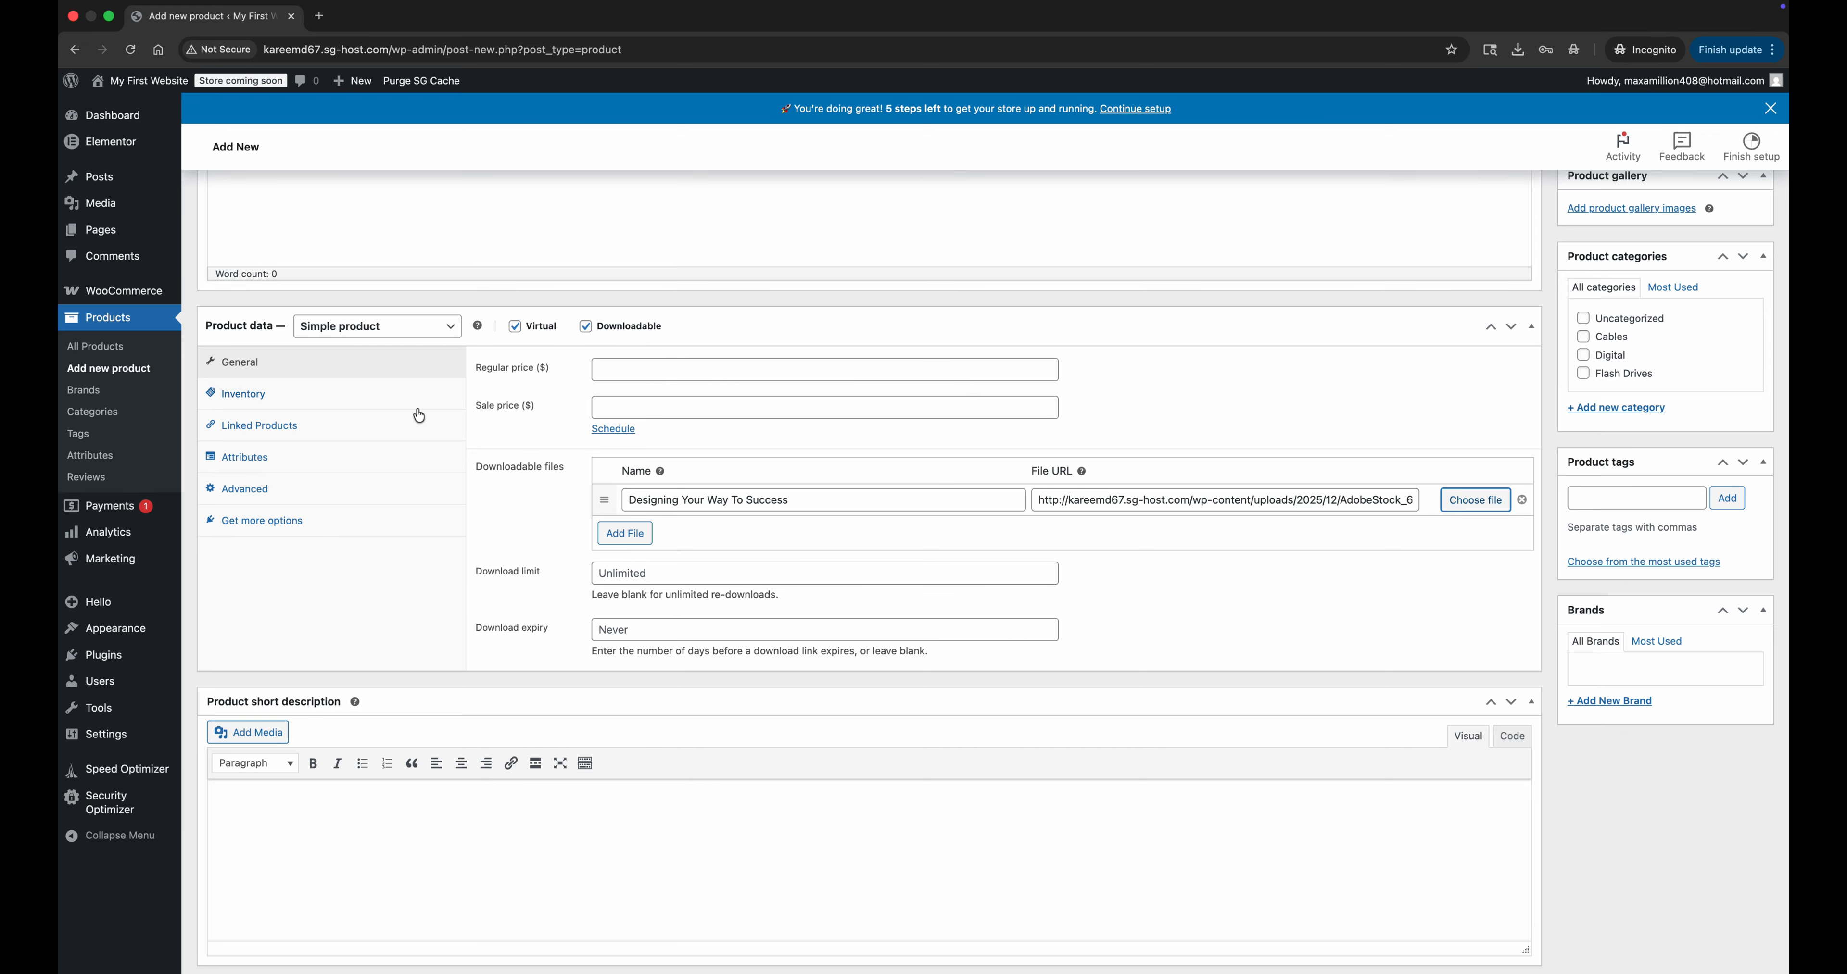
Paste the copied blurb beginning "Unlock the power of design" as the product short description and set the 3D book cover as product image.
click(434, 763)
text(Unlock the power of design and turn creativity into real-world results with Designing Your Way to Success. This practical, inspiring guide shows you how to think like a designer, build with intention, and create brands, websites, and digital experiences that stand out in today’s competitive market.)
scroll(1610, 516, up, 10)
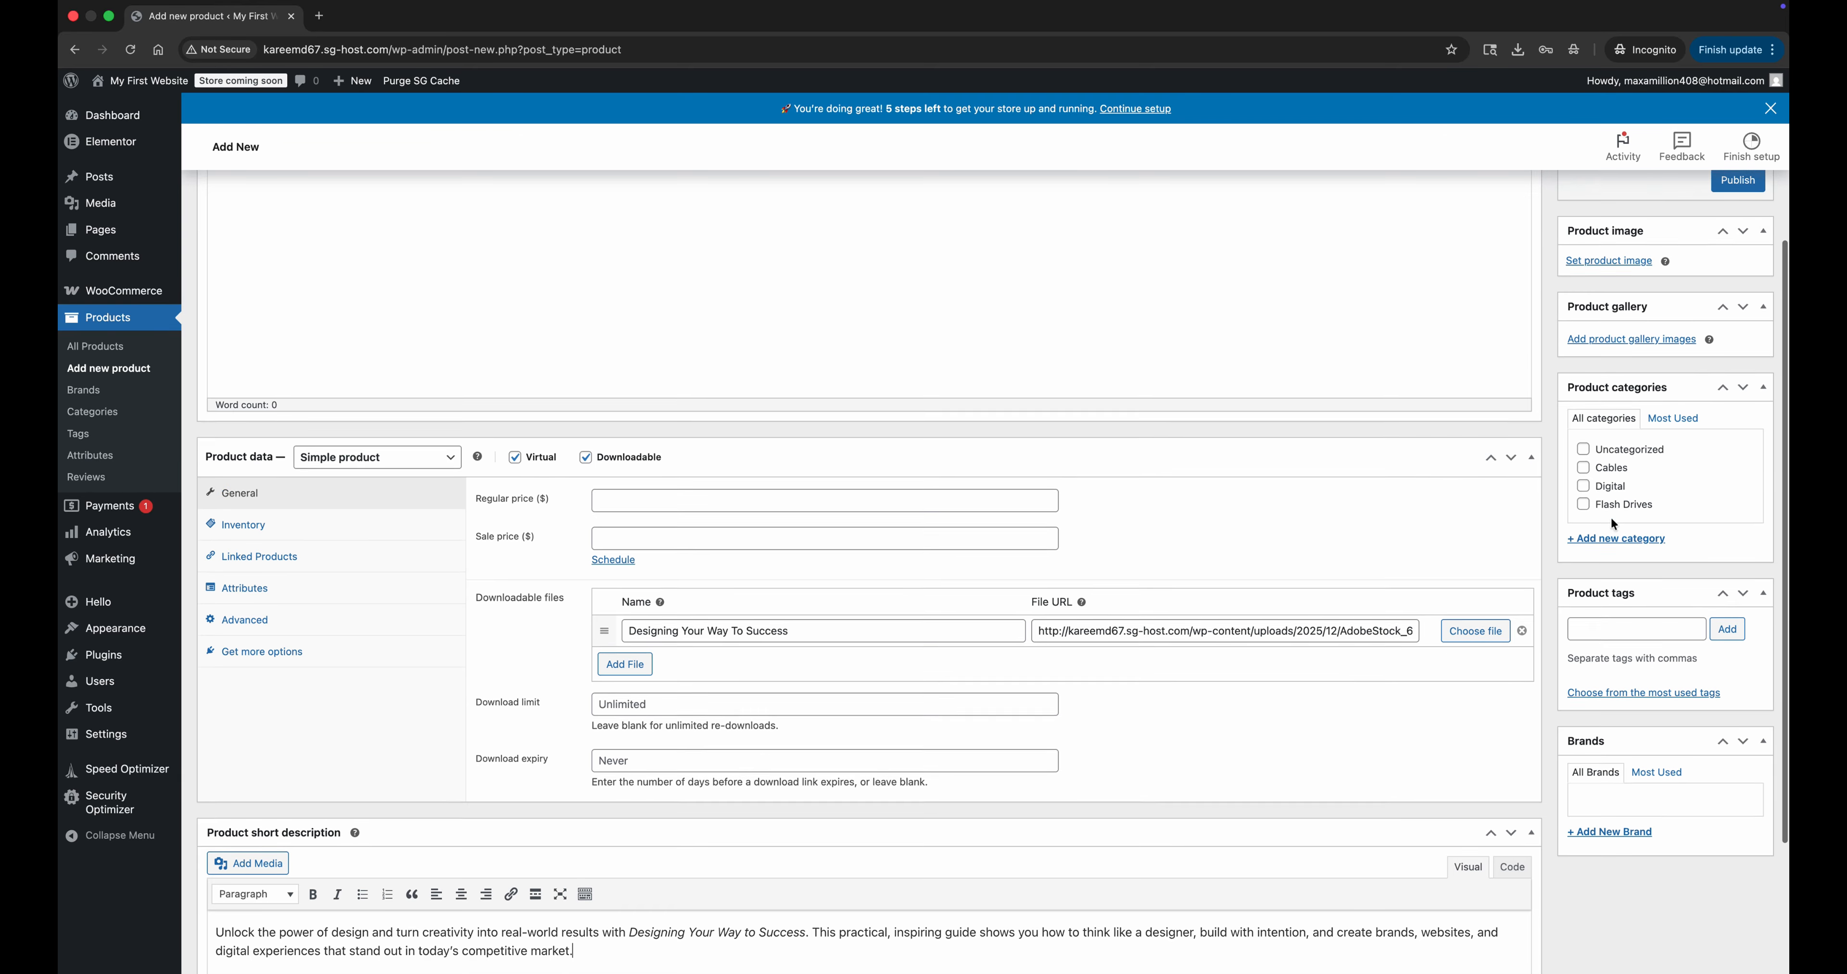
click(1587, 519)
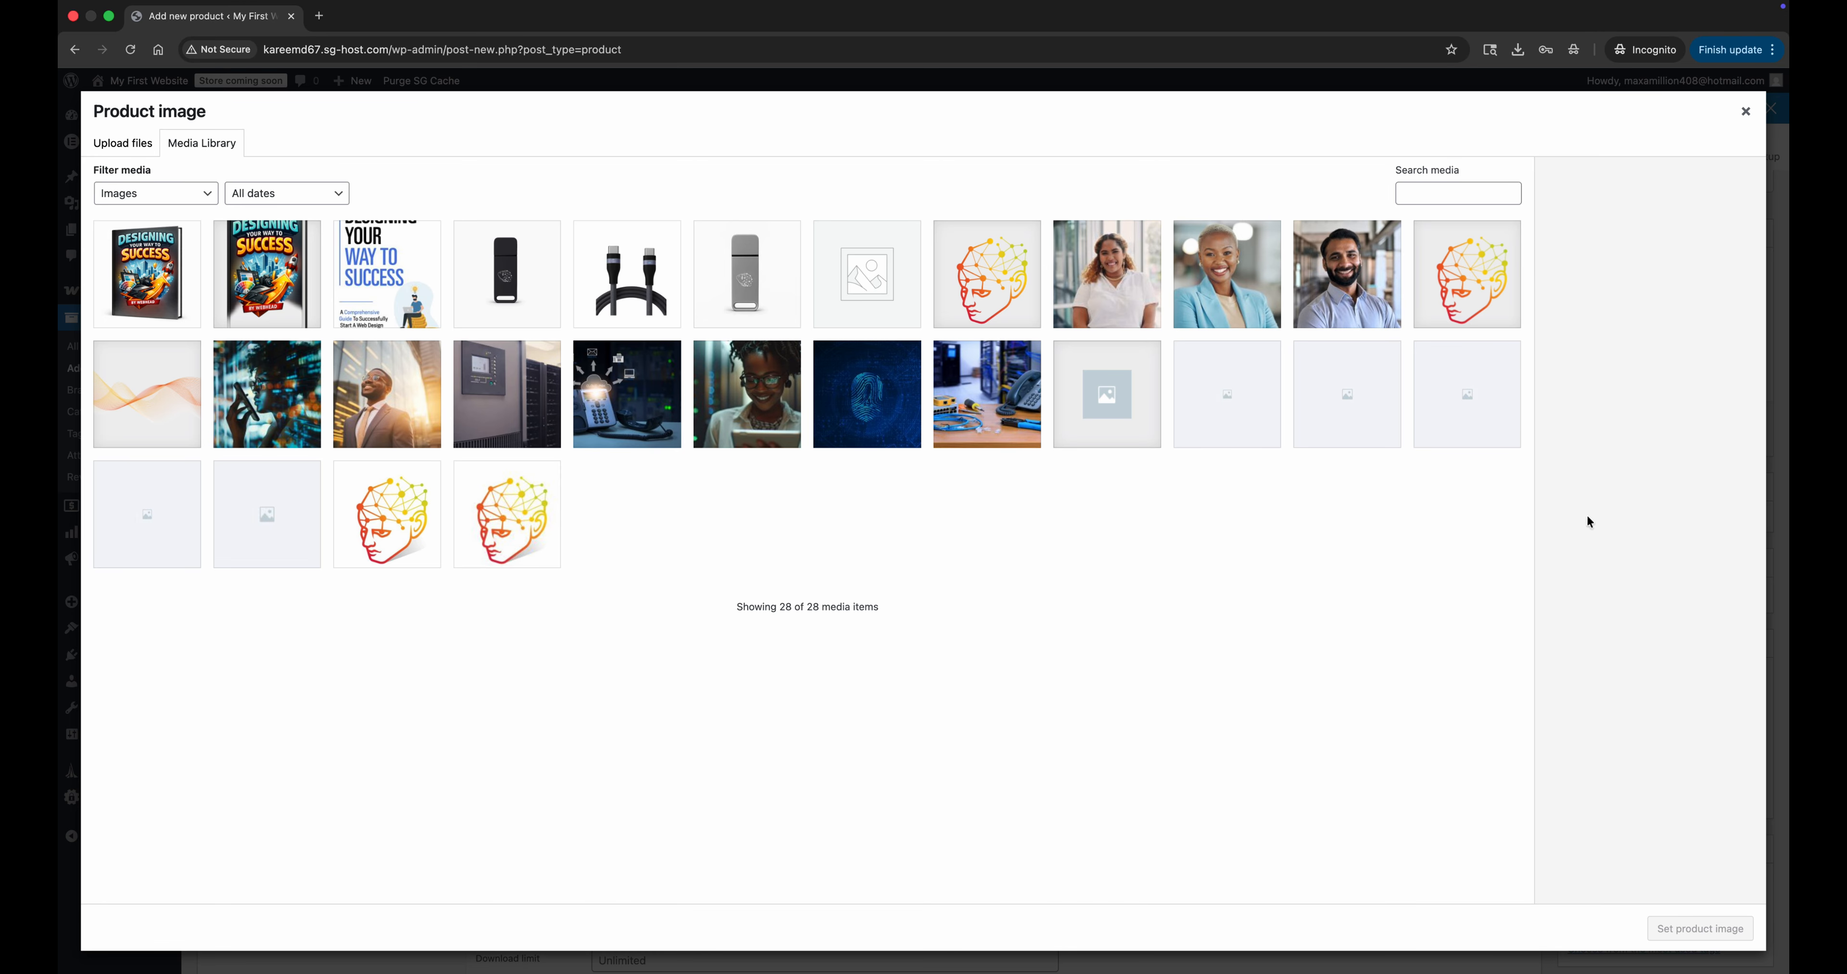
click(192, 294)
click(1699, 929)
Assign the product to the Digital category and set its regular price to $10 and sale price to $8.50.
scroll(1610, 687, down, 3)
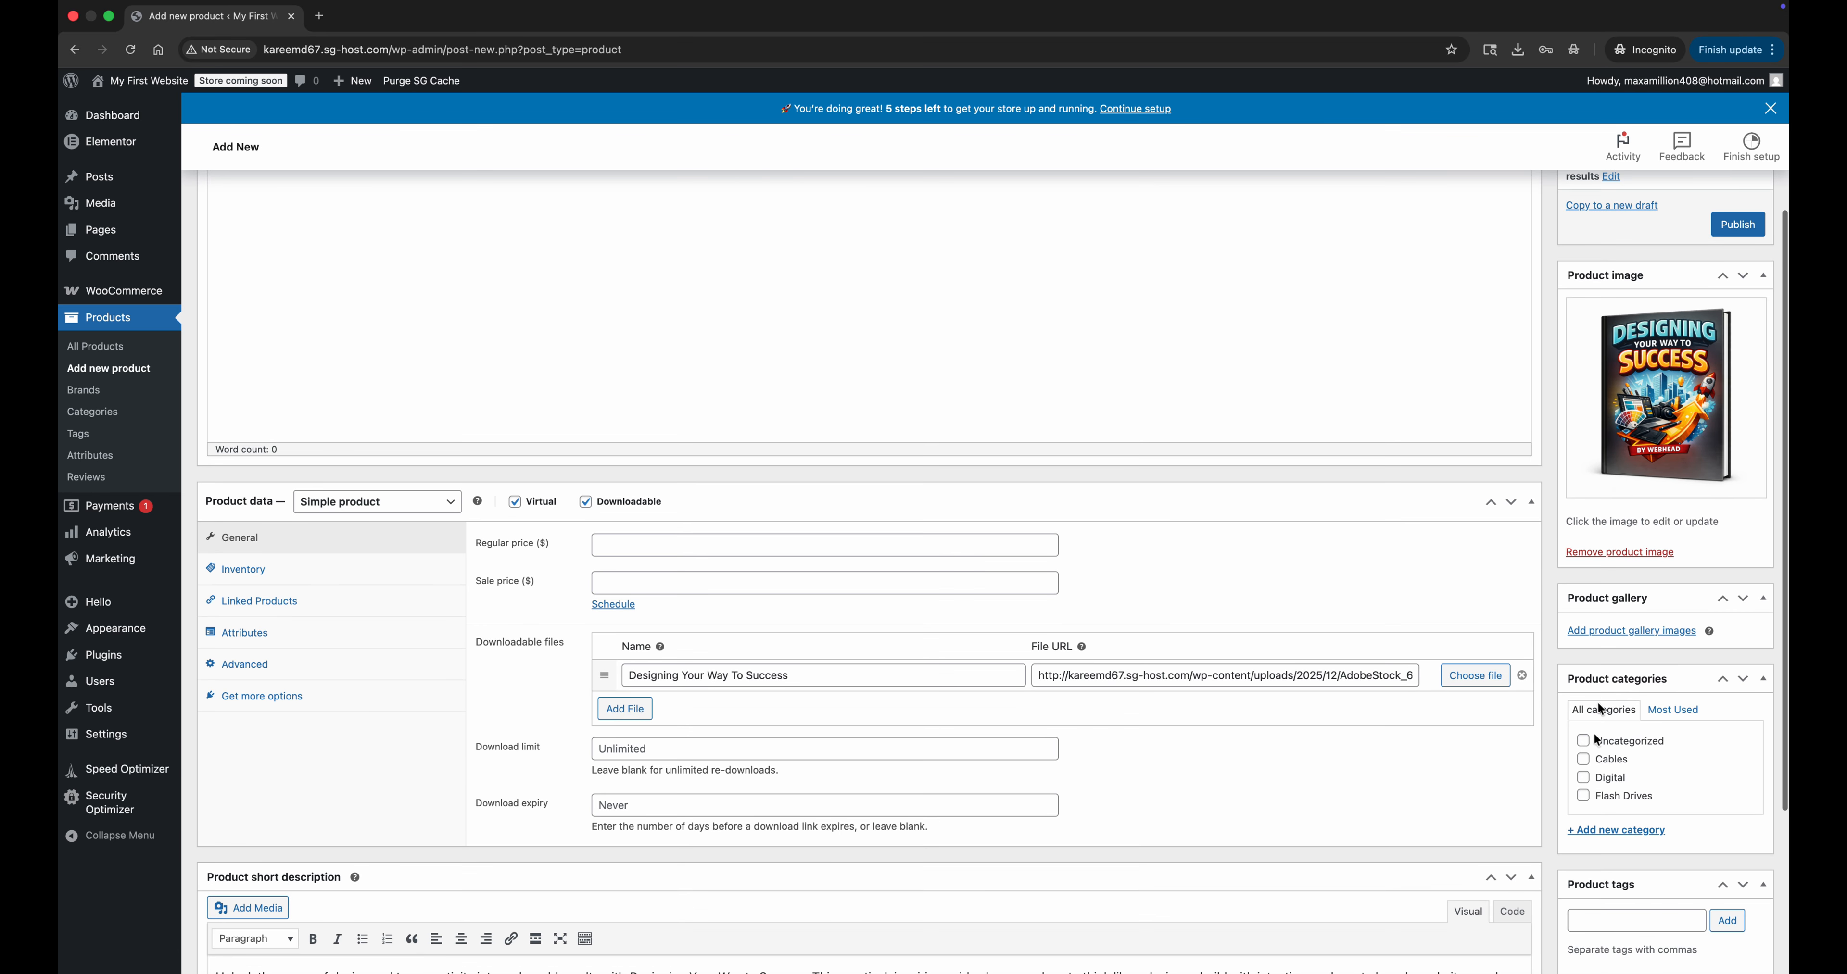
click(1583, 778)
scroll(1583, 777, down, 3)
scroll(1584, 777, up, 3)
click(668, 528)
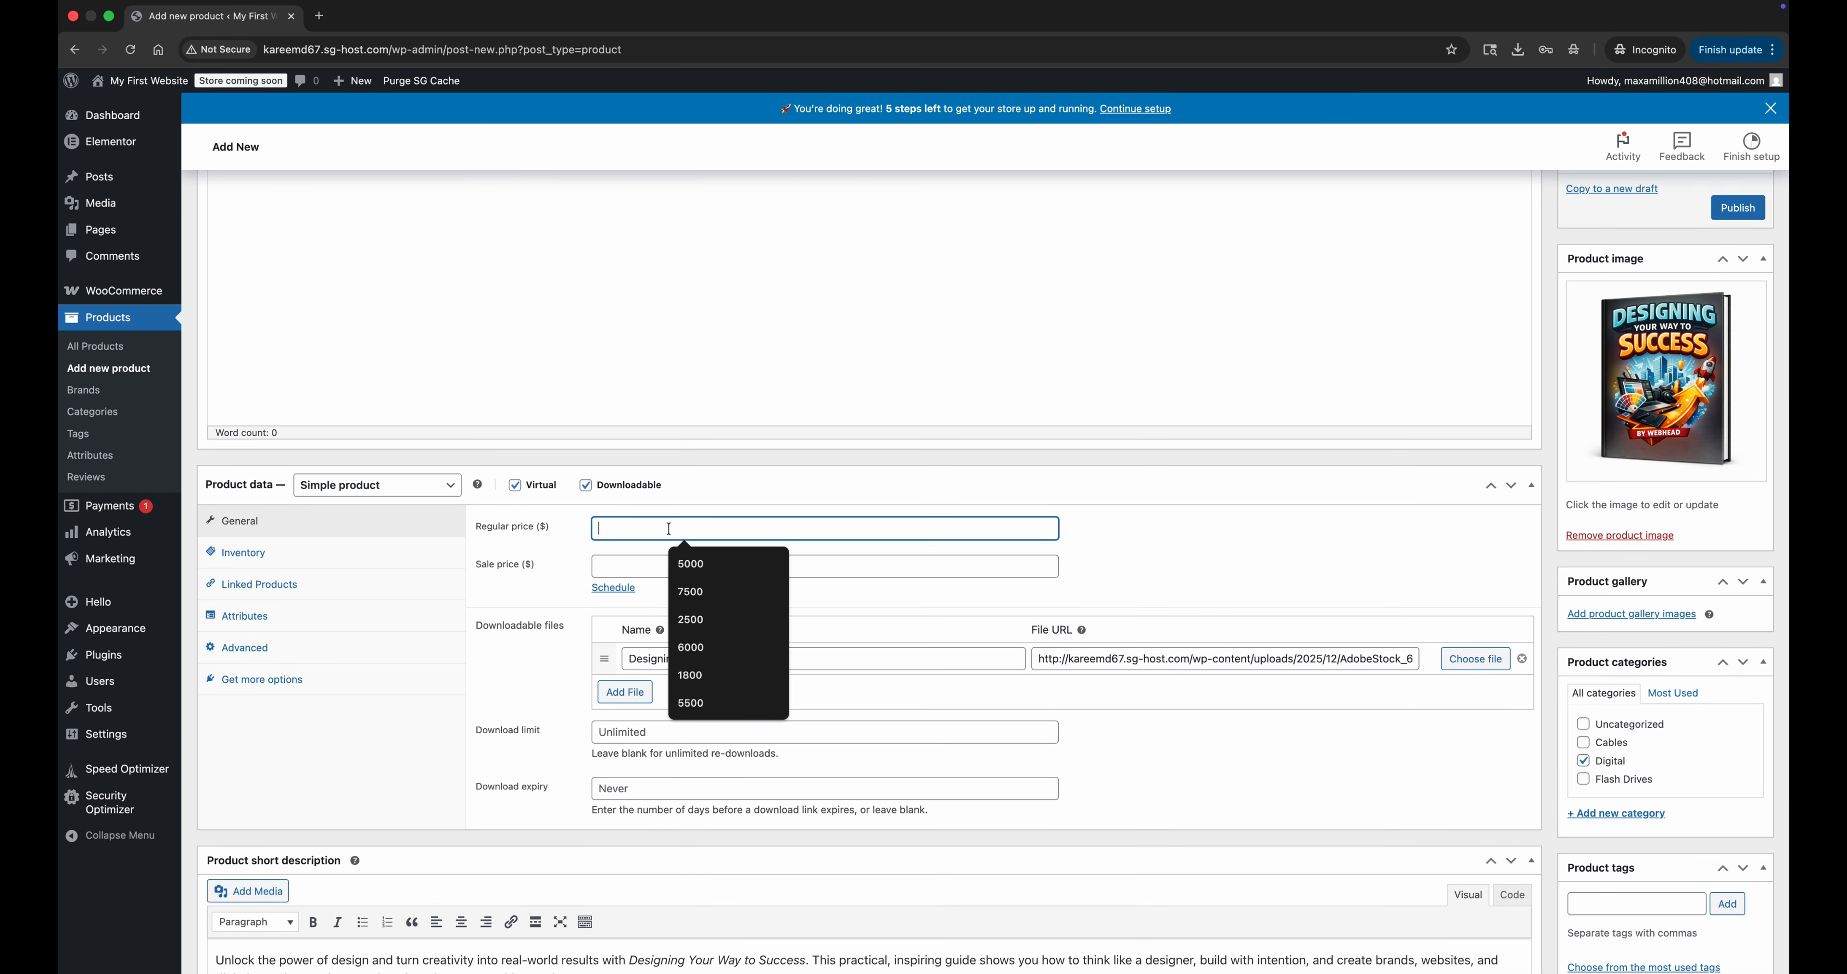
text(10)
key(Tab)
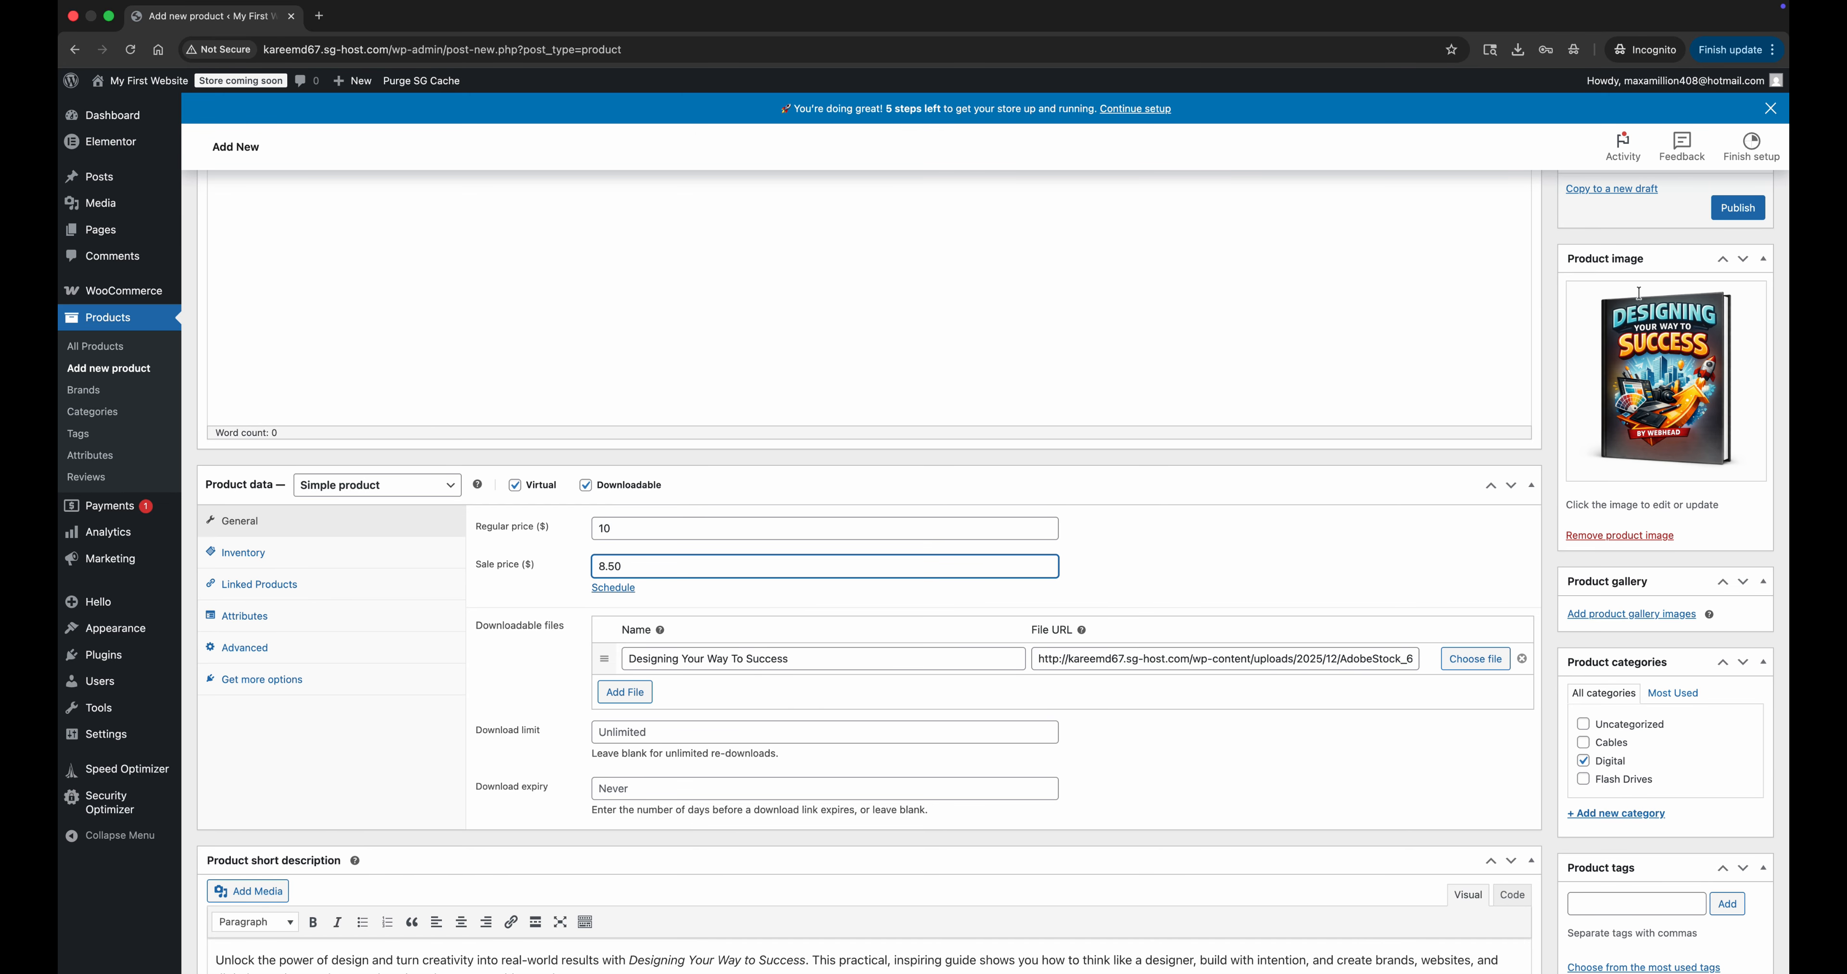
Publish the Designing Your Way To Success product and preview its page, returning to the product editor.
click(1743, 209)
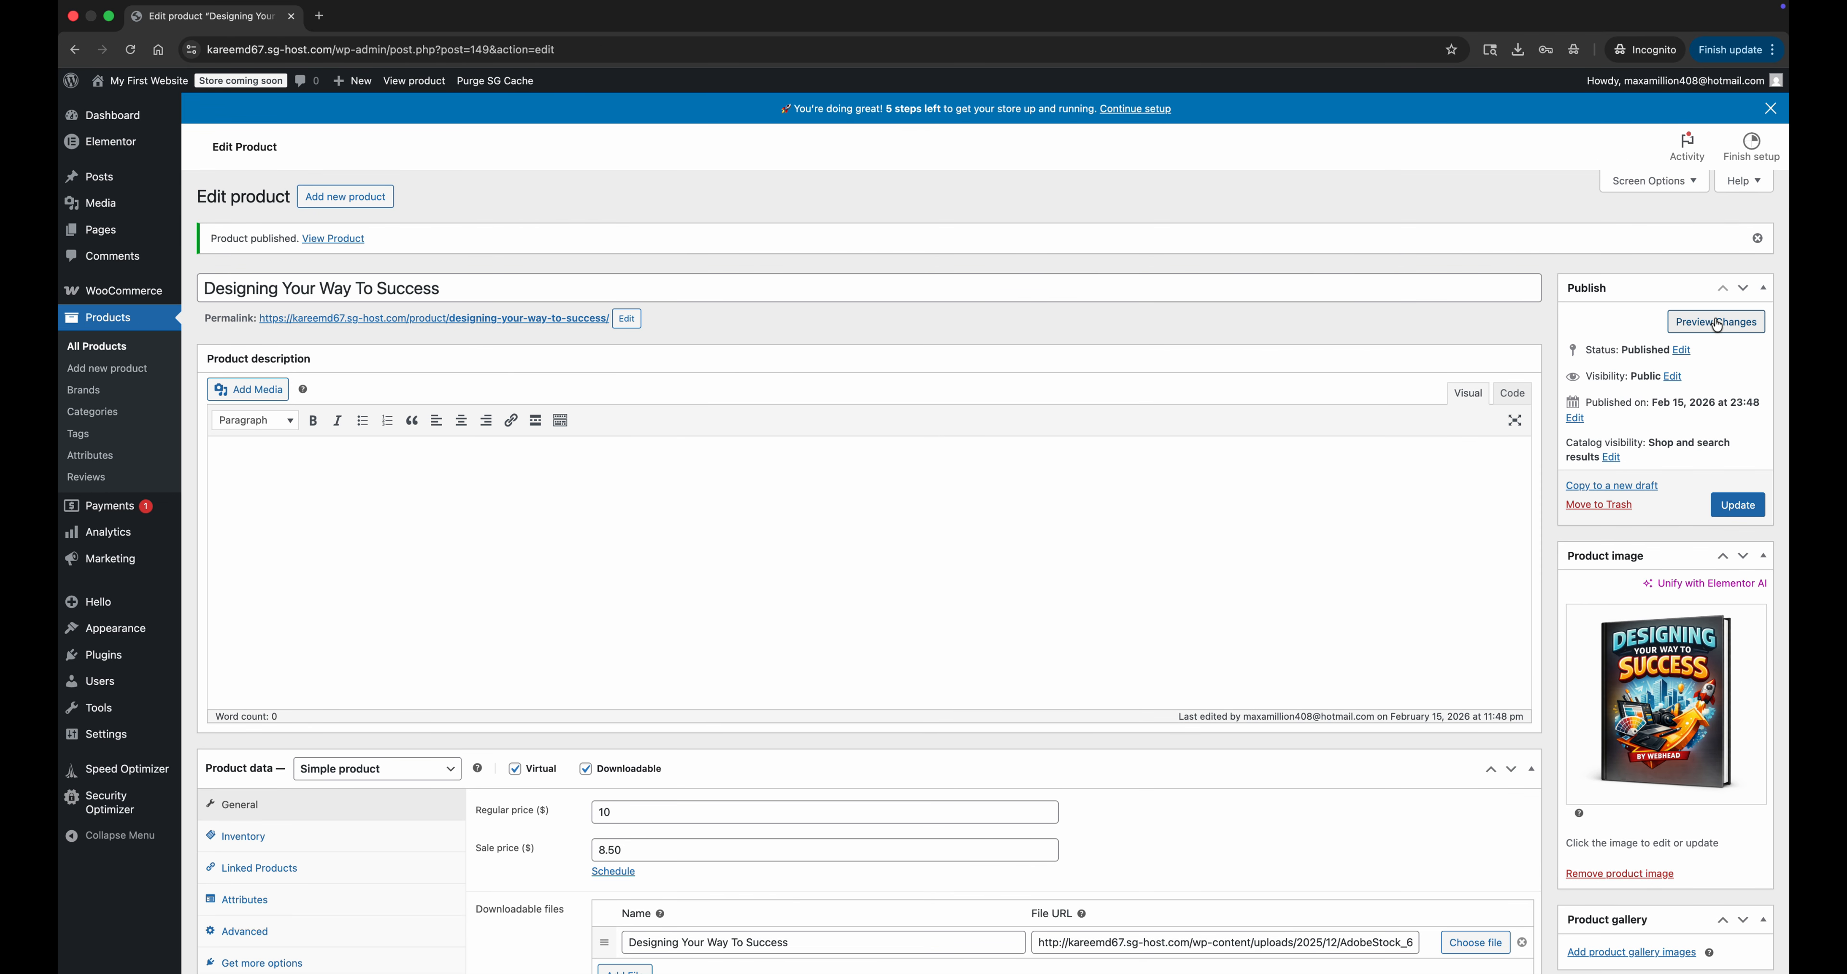
click(1714, 321)
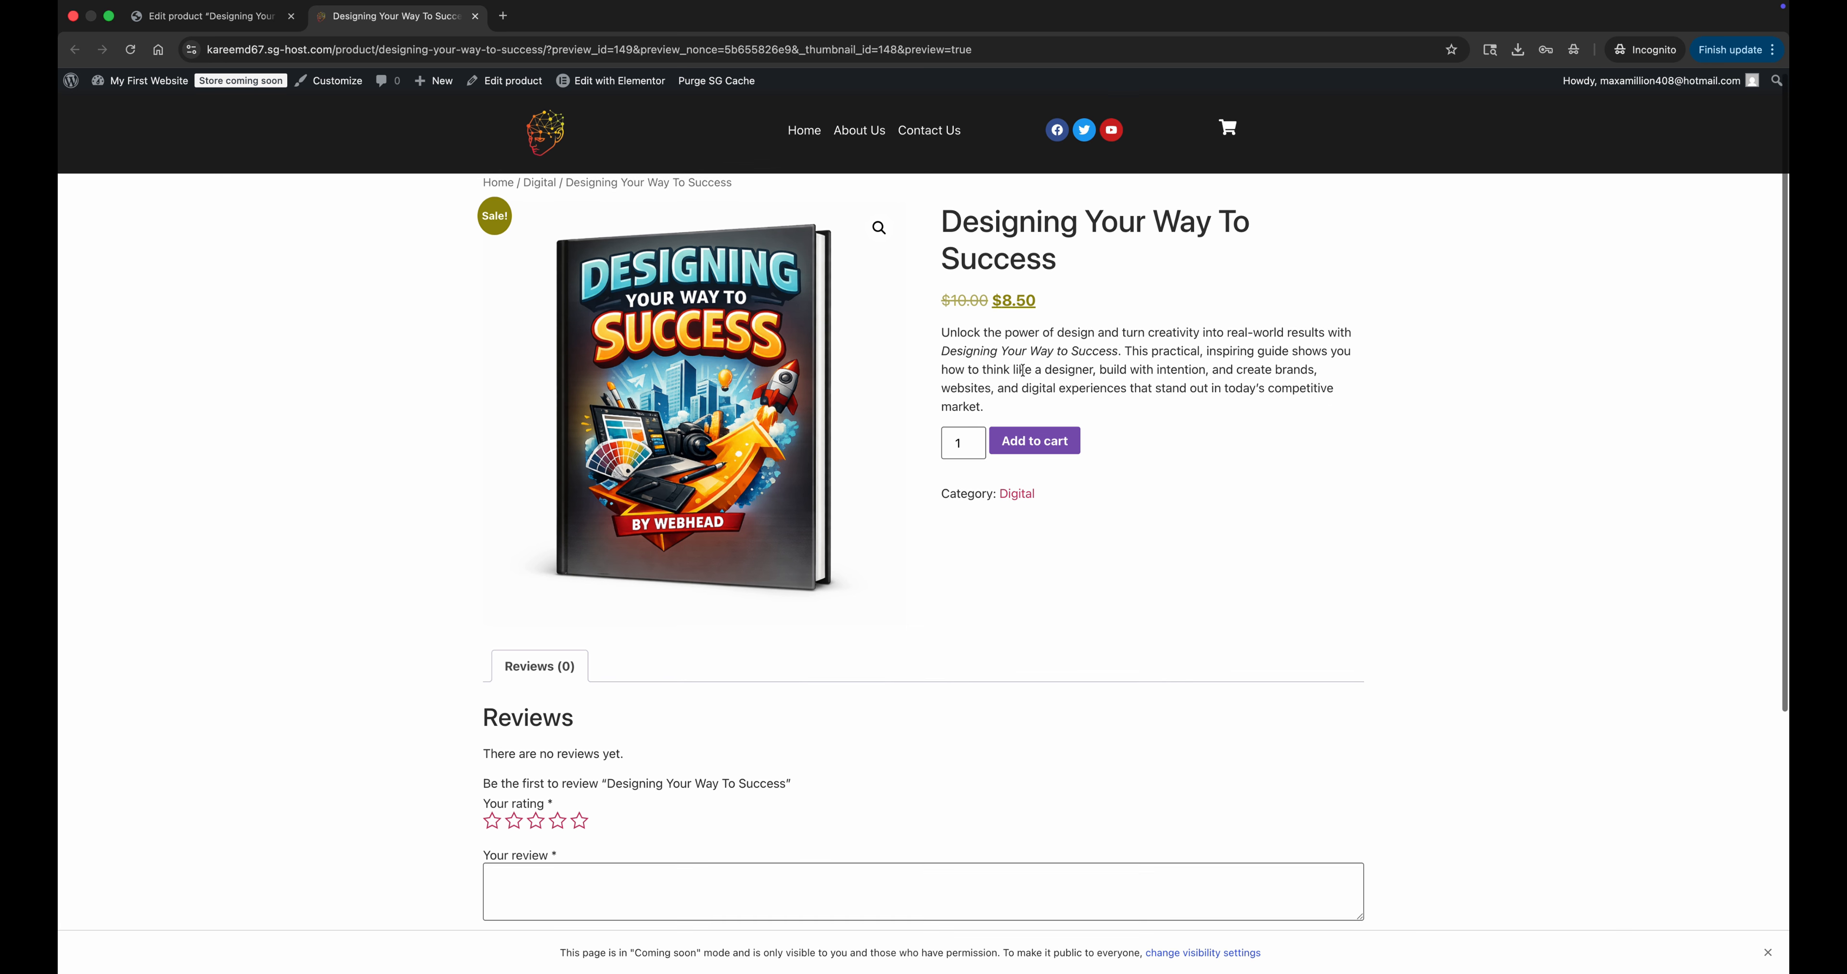
scroll(1023, 369, down, 3)
scroll(1012, 367, up, 3)
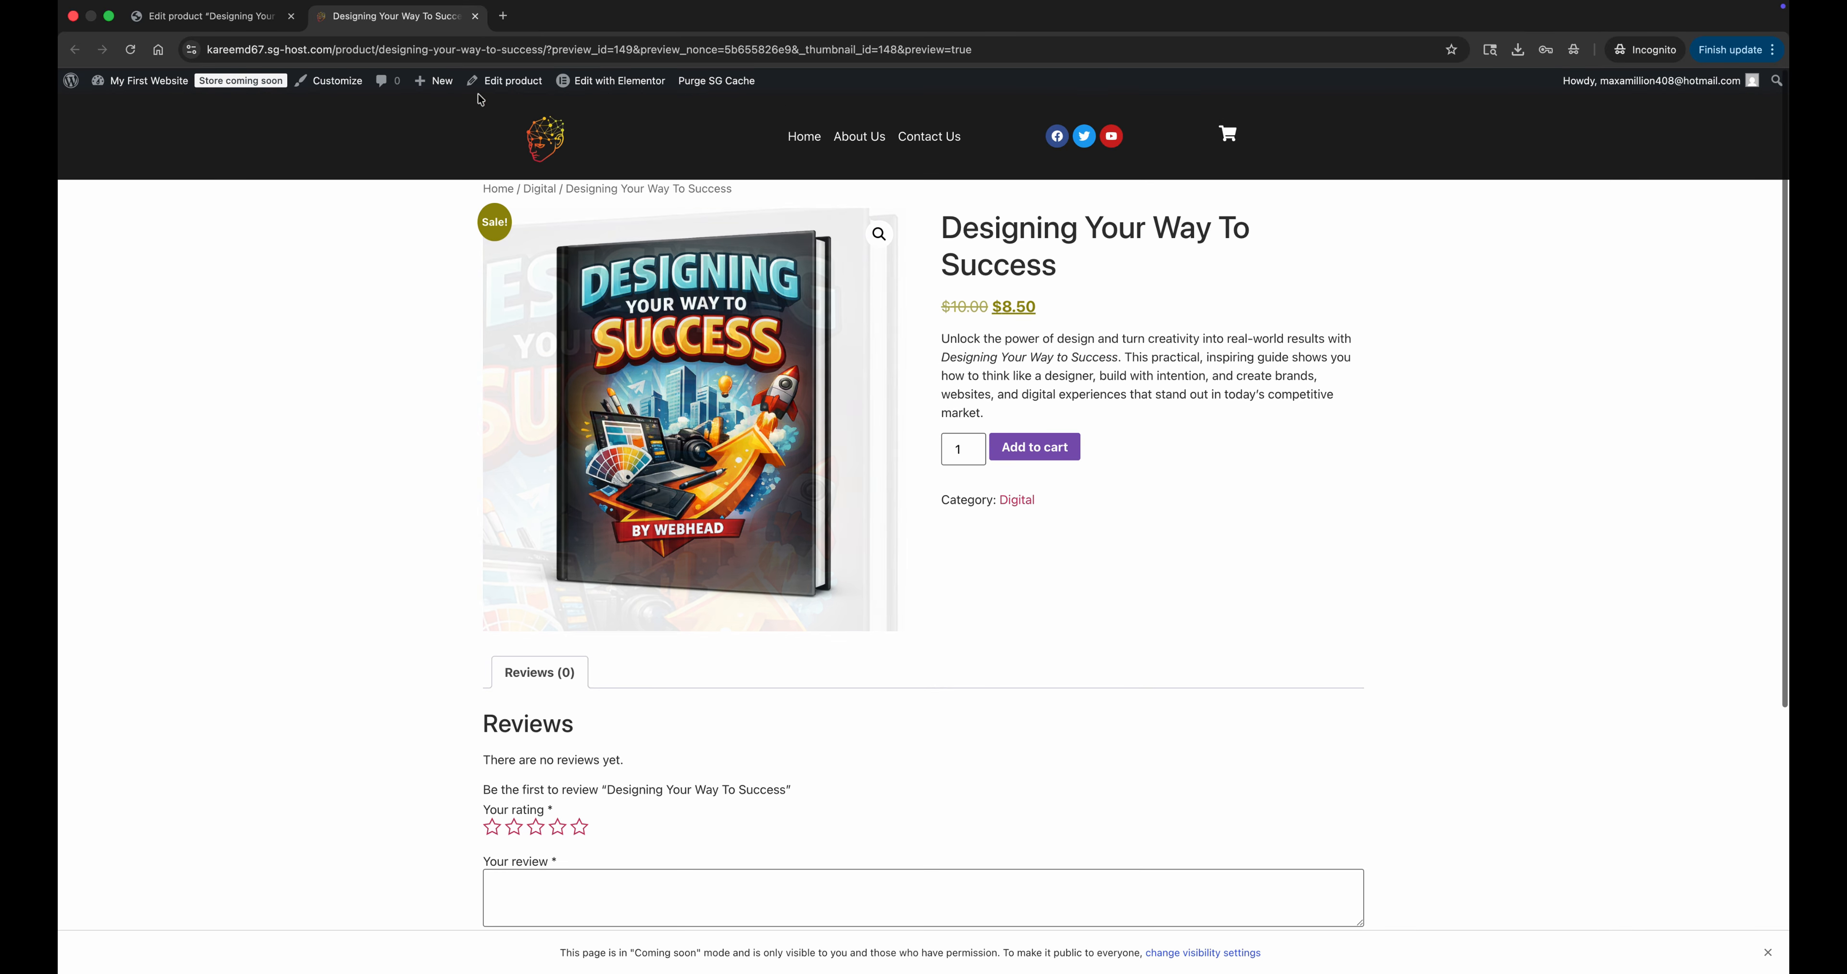
click(251, 23)
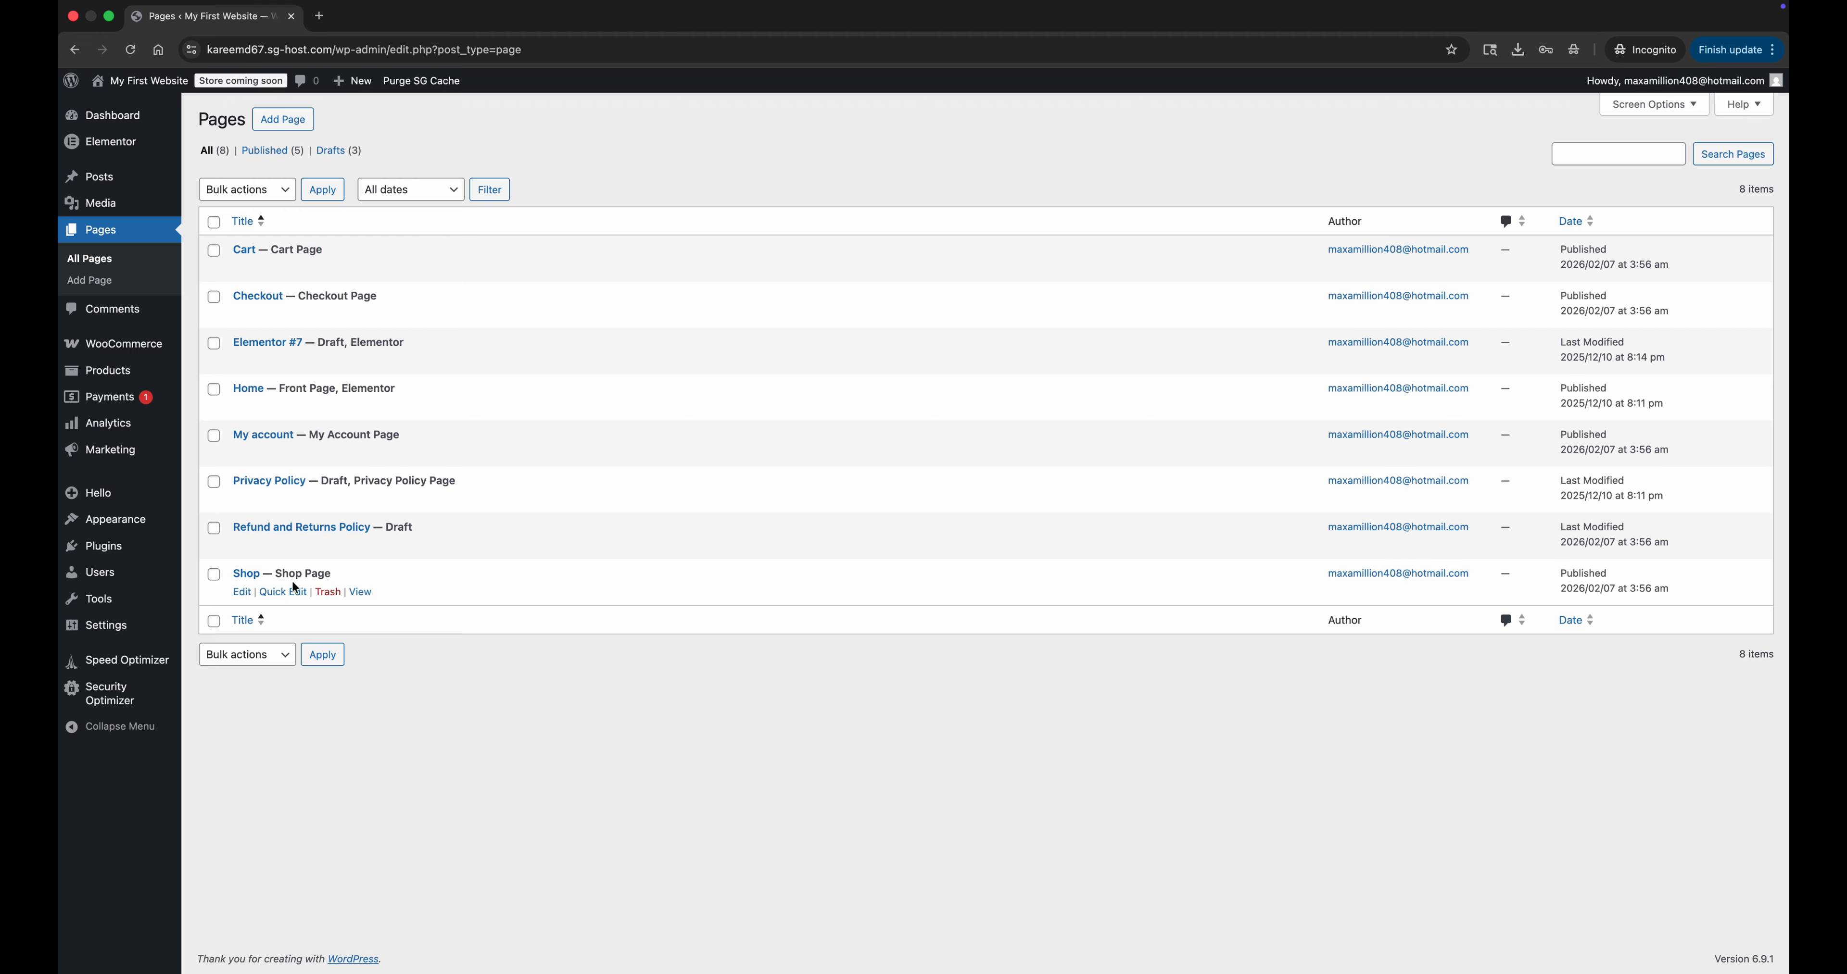
View the store's Shop page and take the Fast Charging USB-C Cable through the cart to checkout.
click(360, 594)
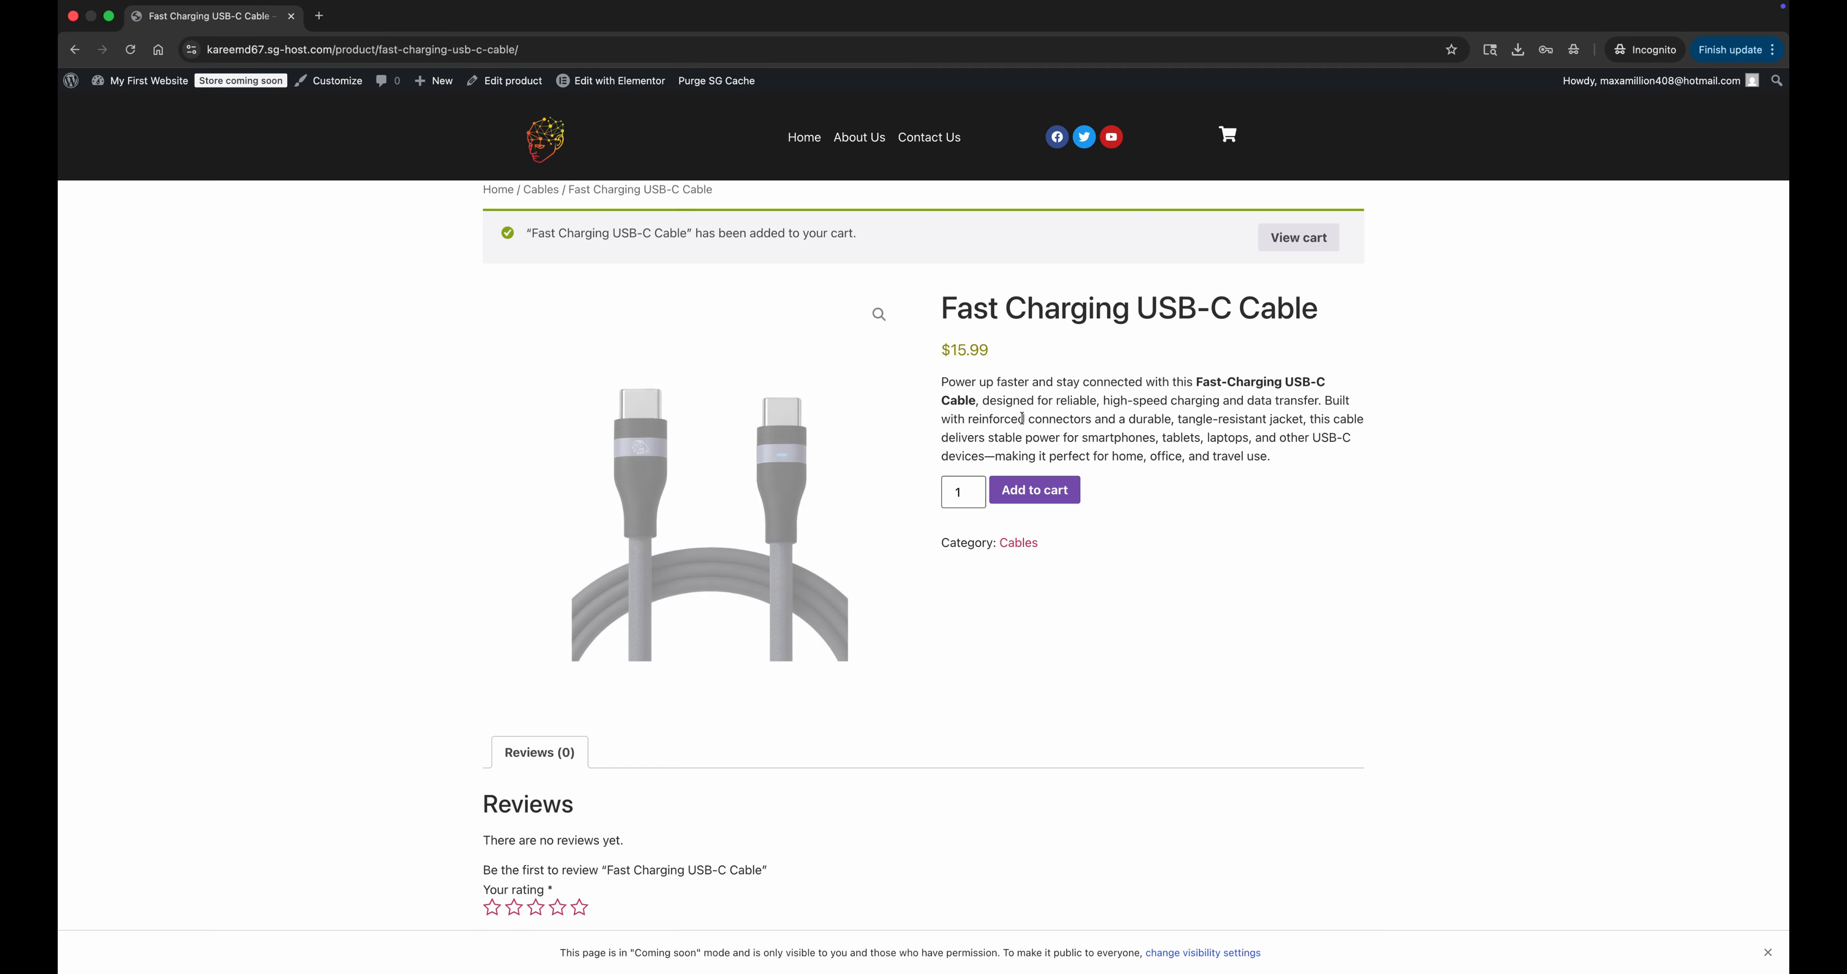
scroll(1192, 292, down, 1)
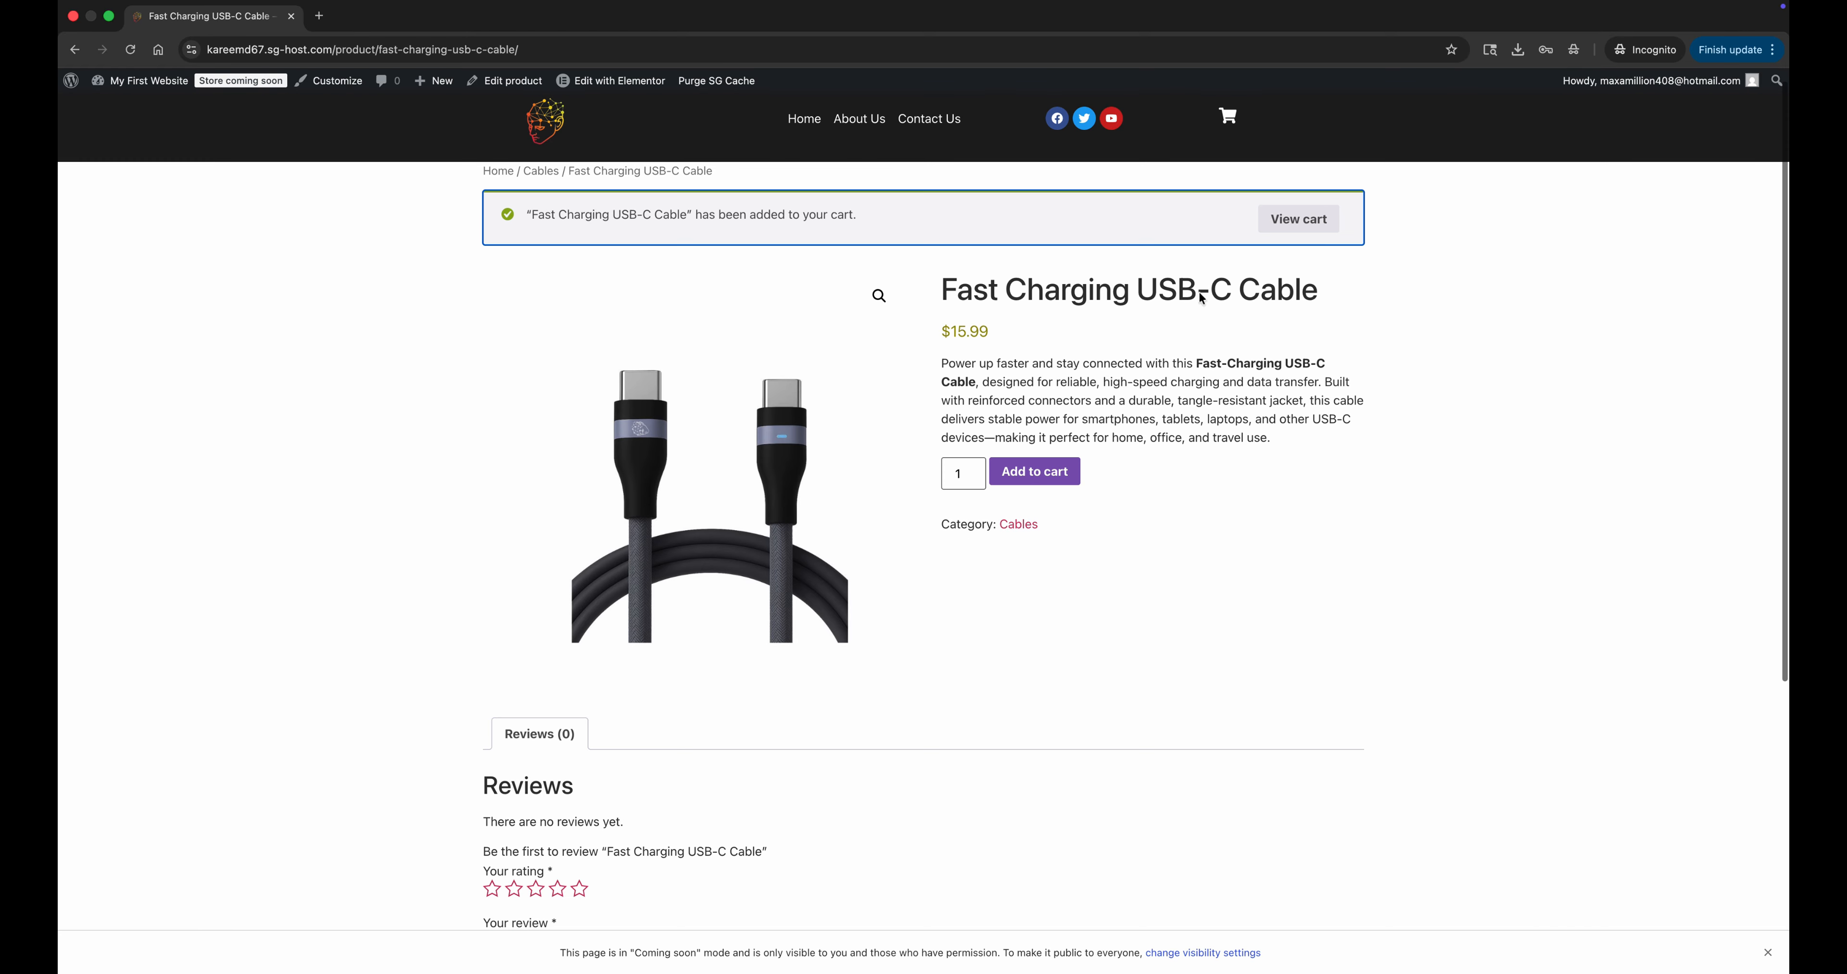
click(1312, 220)
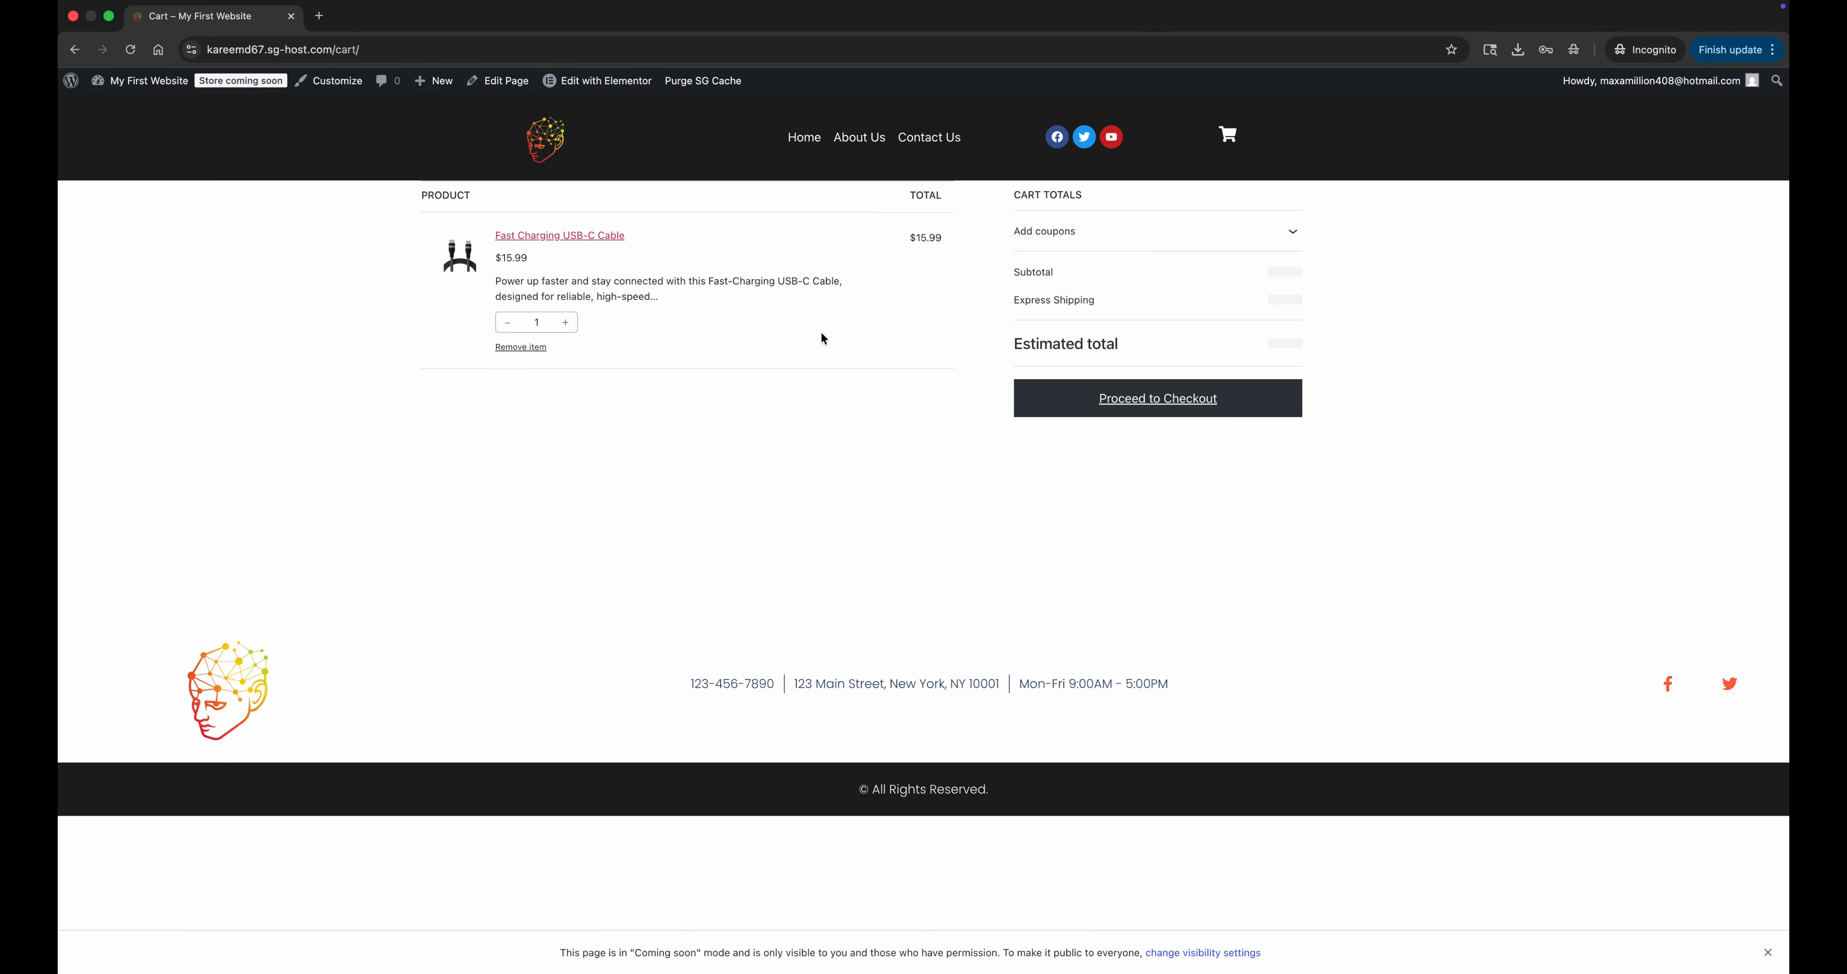
click(1187, 402)
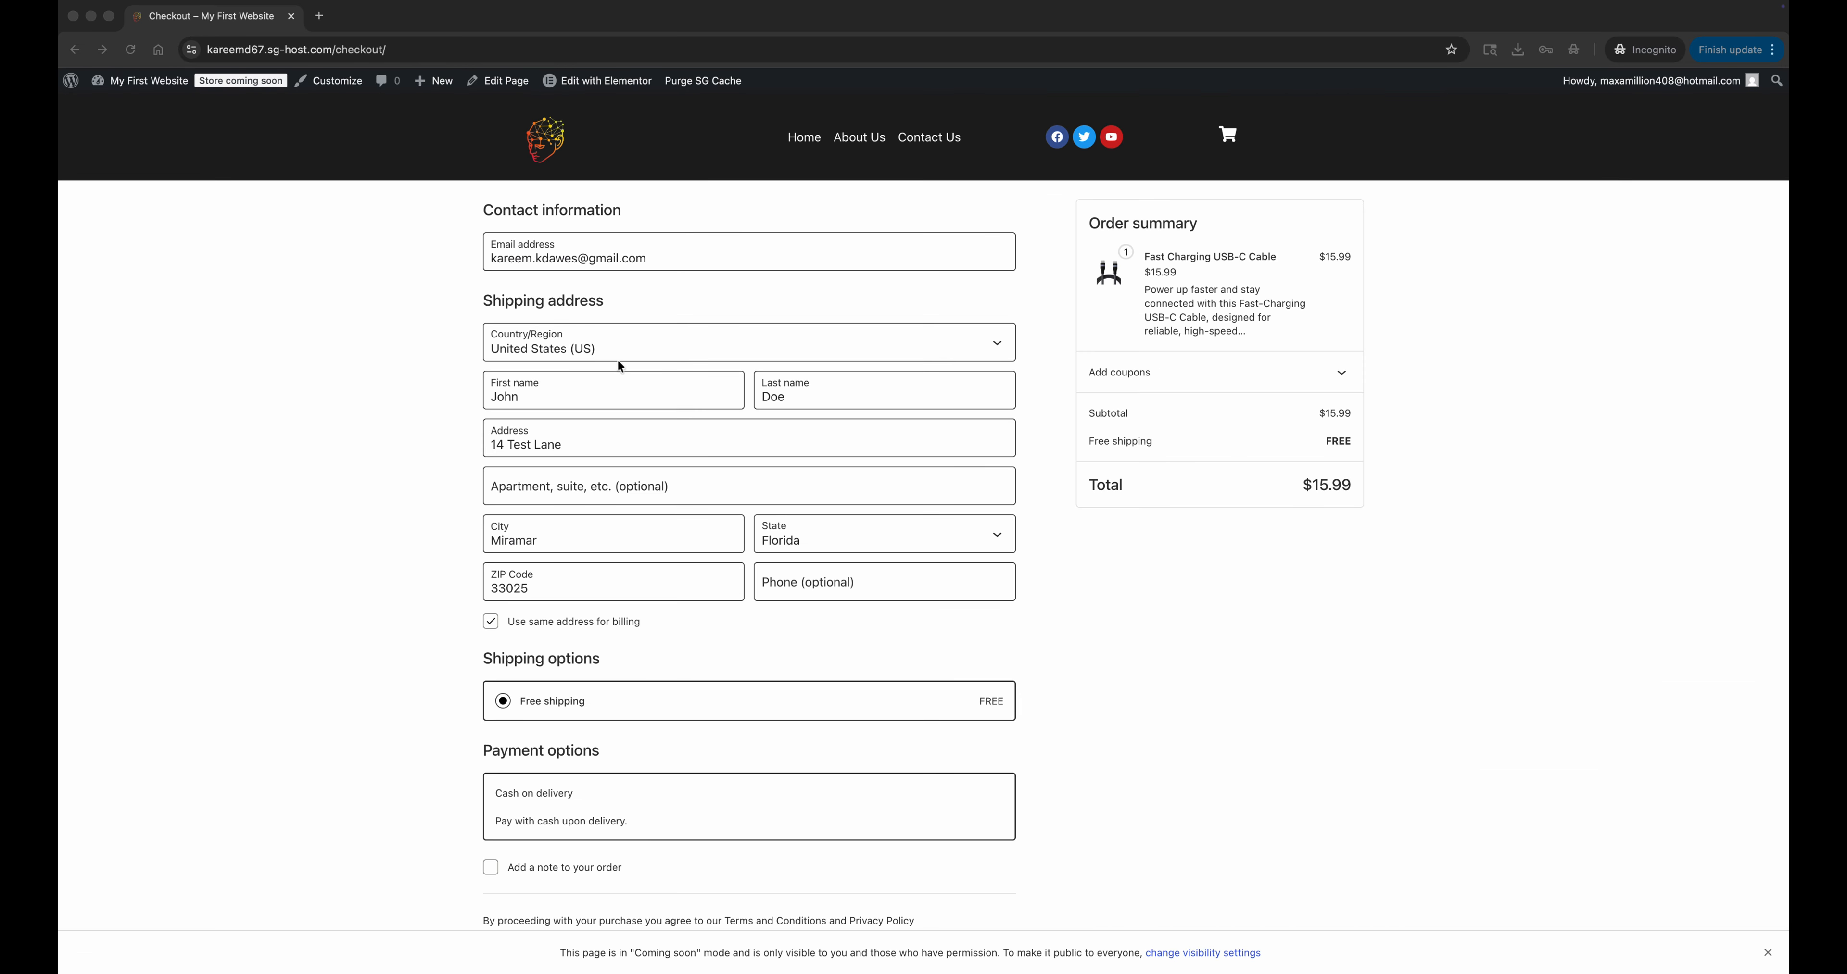
Change the shipping address country to Jamaica and its parish to Kingston.
scroll(624, 417, down, 2)
scroll(624, 417, up, 1)
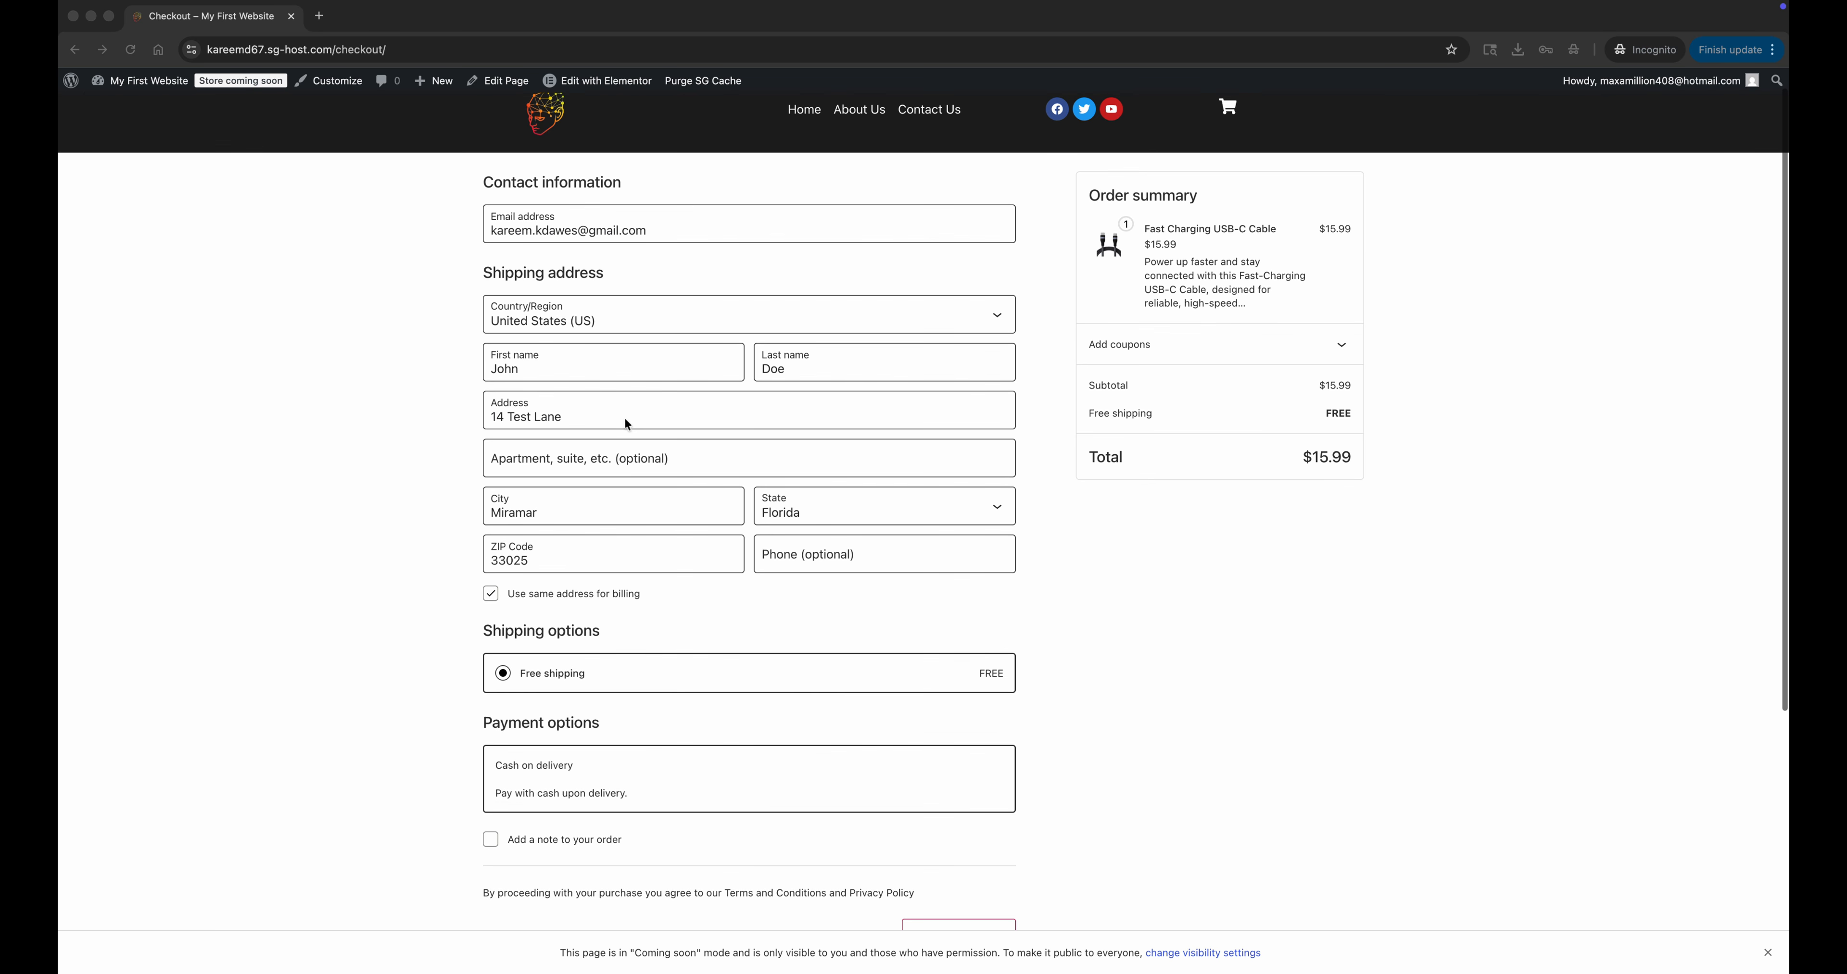
click(609, 323)
key(j)
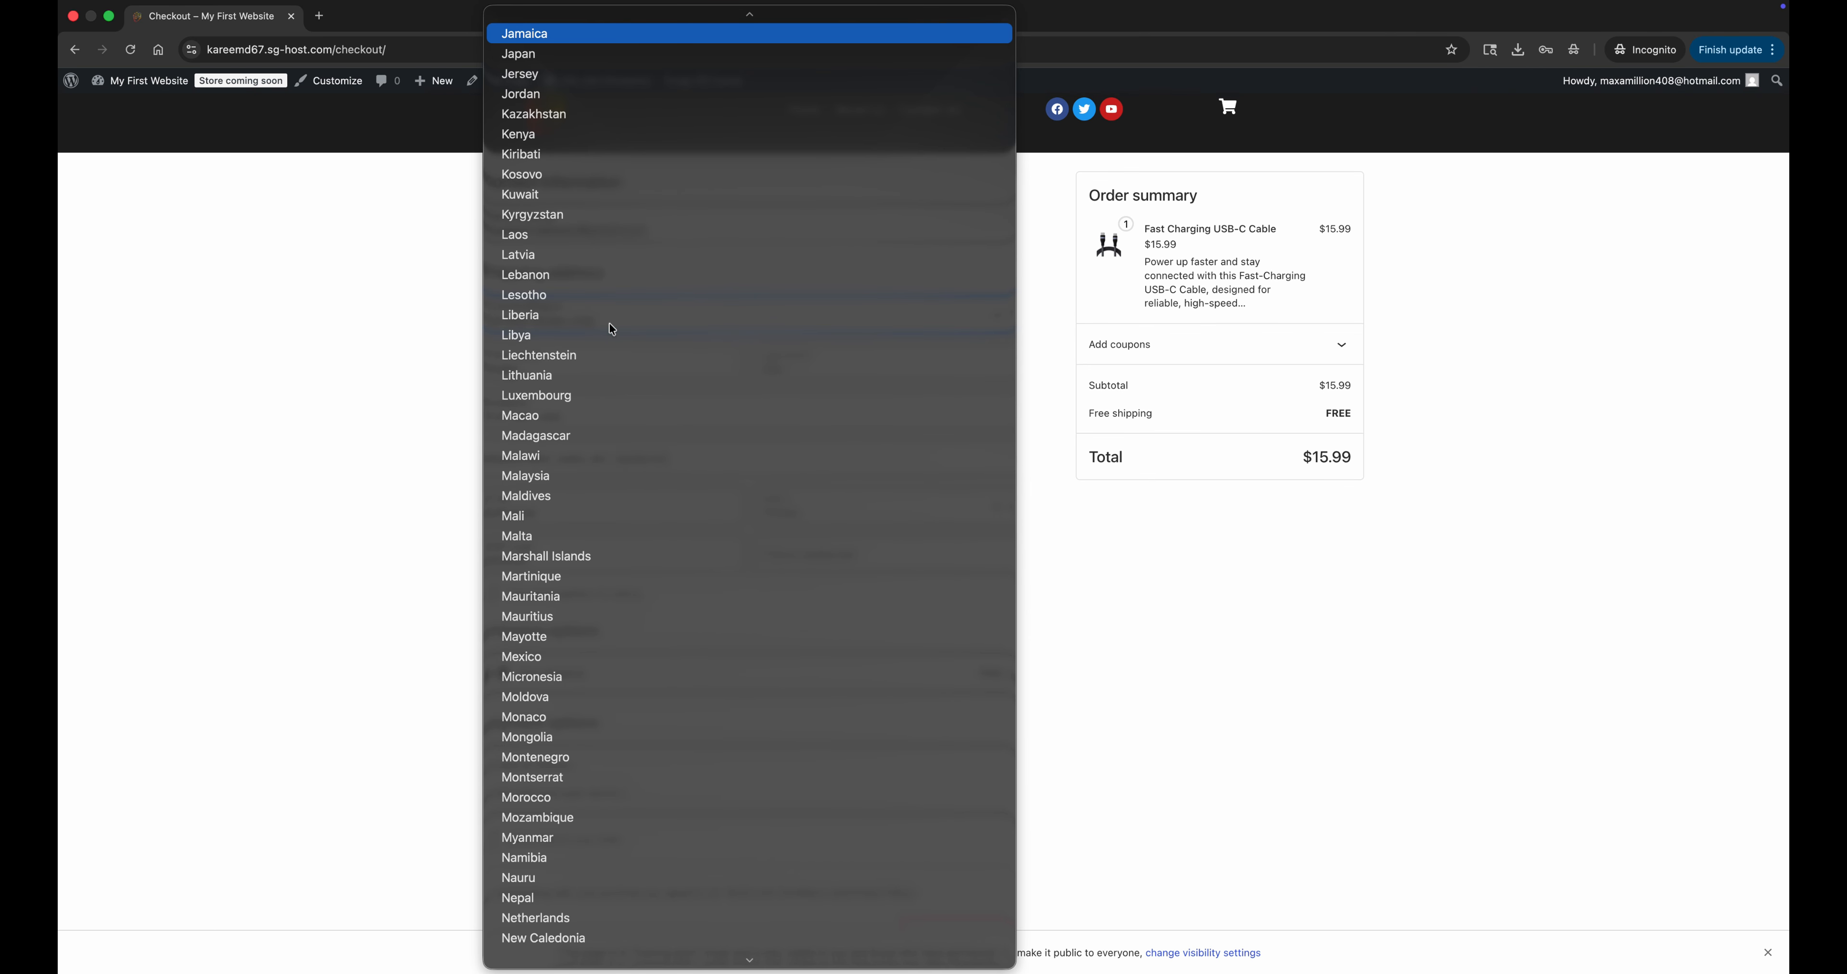
key(Return)
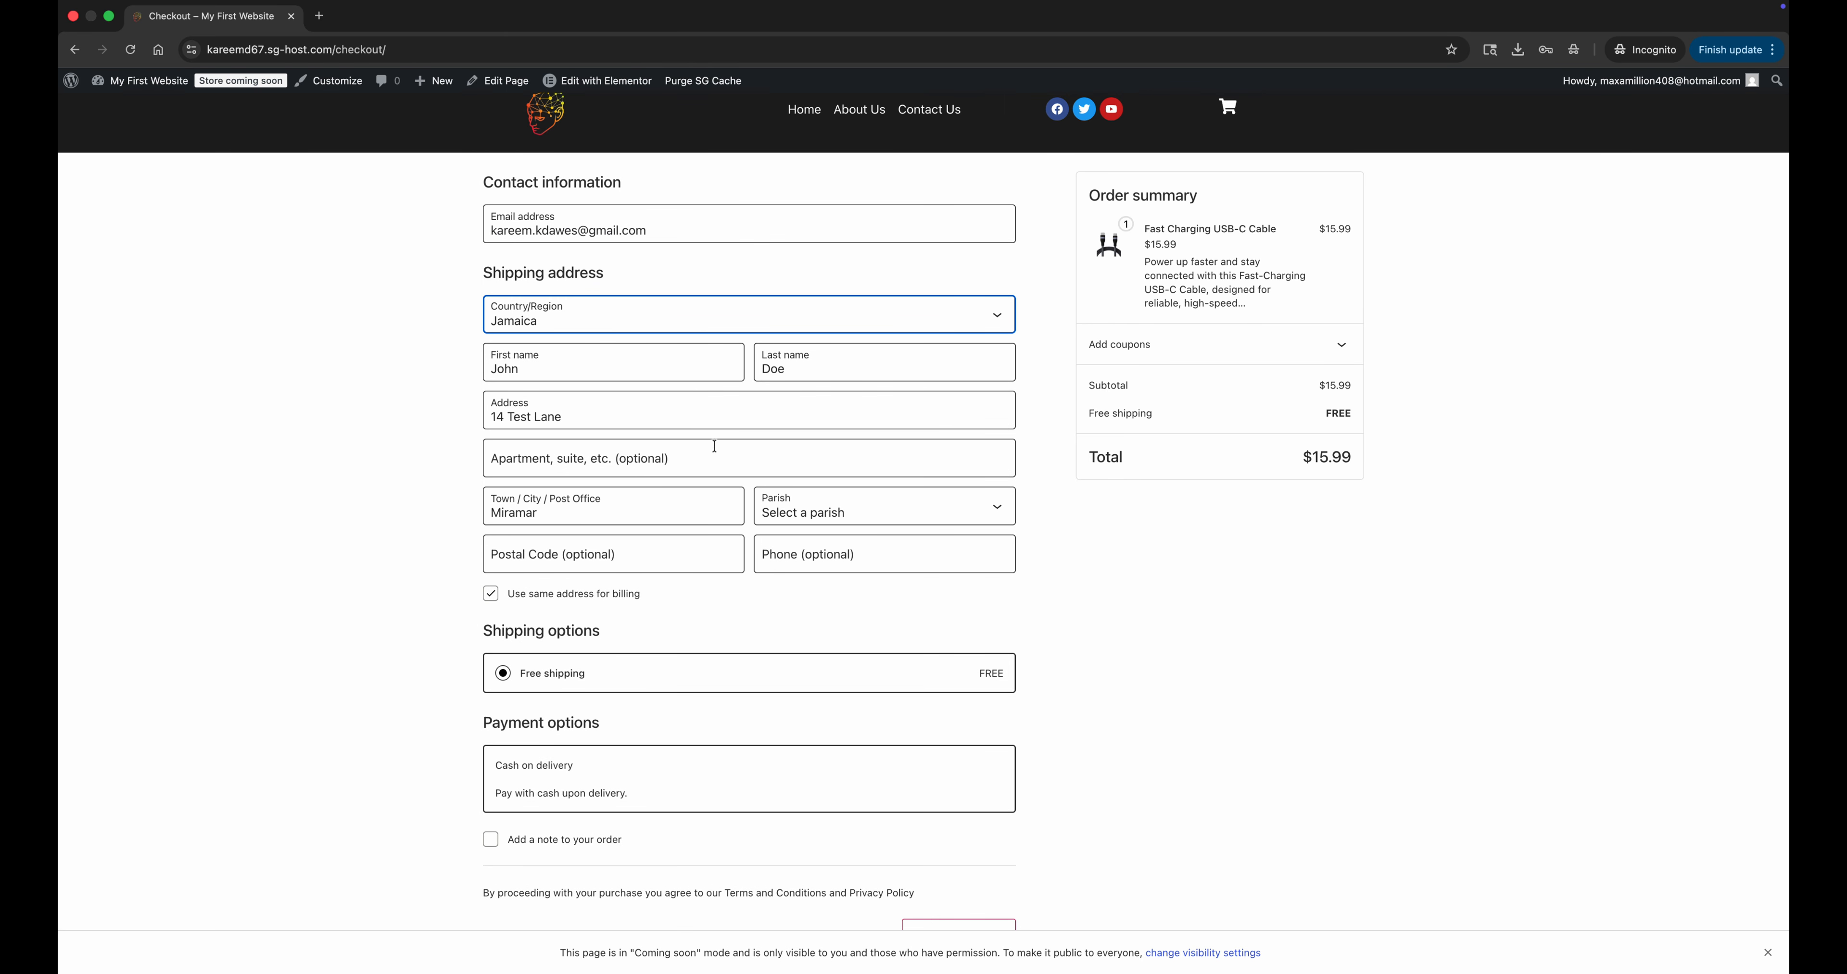
click(770, 515)
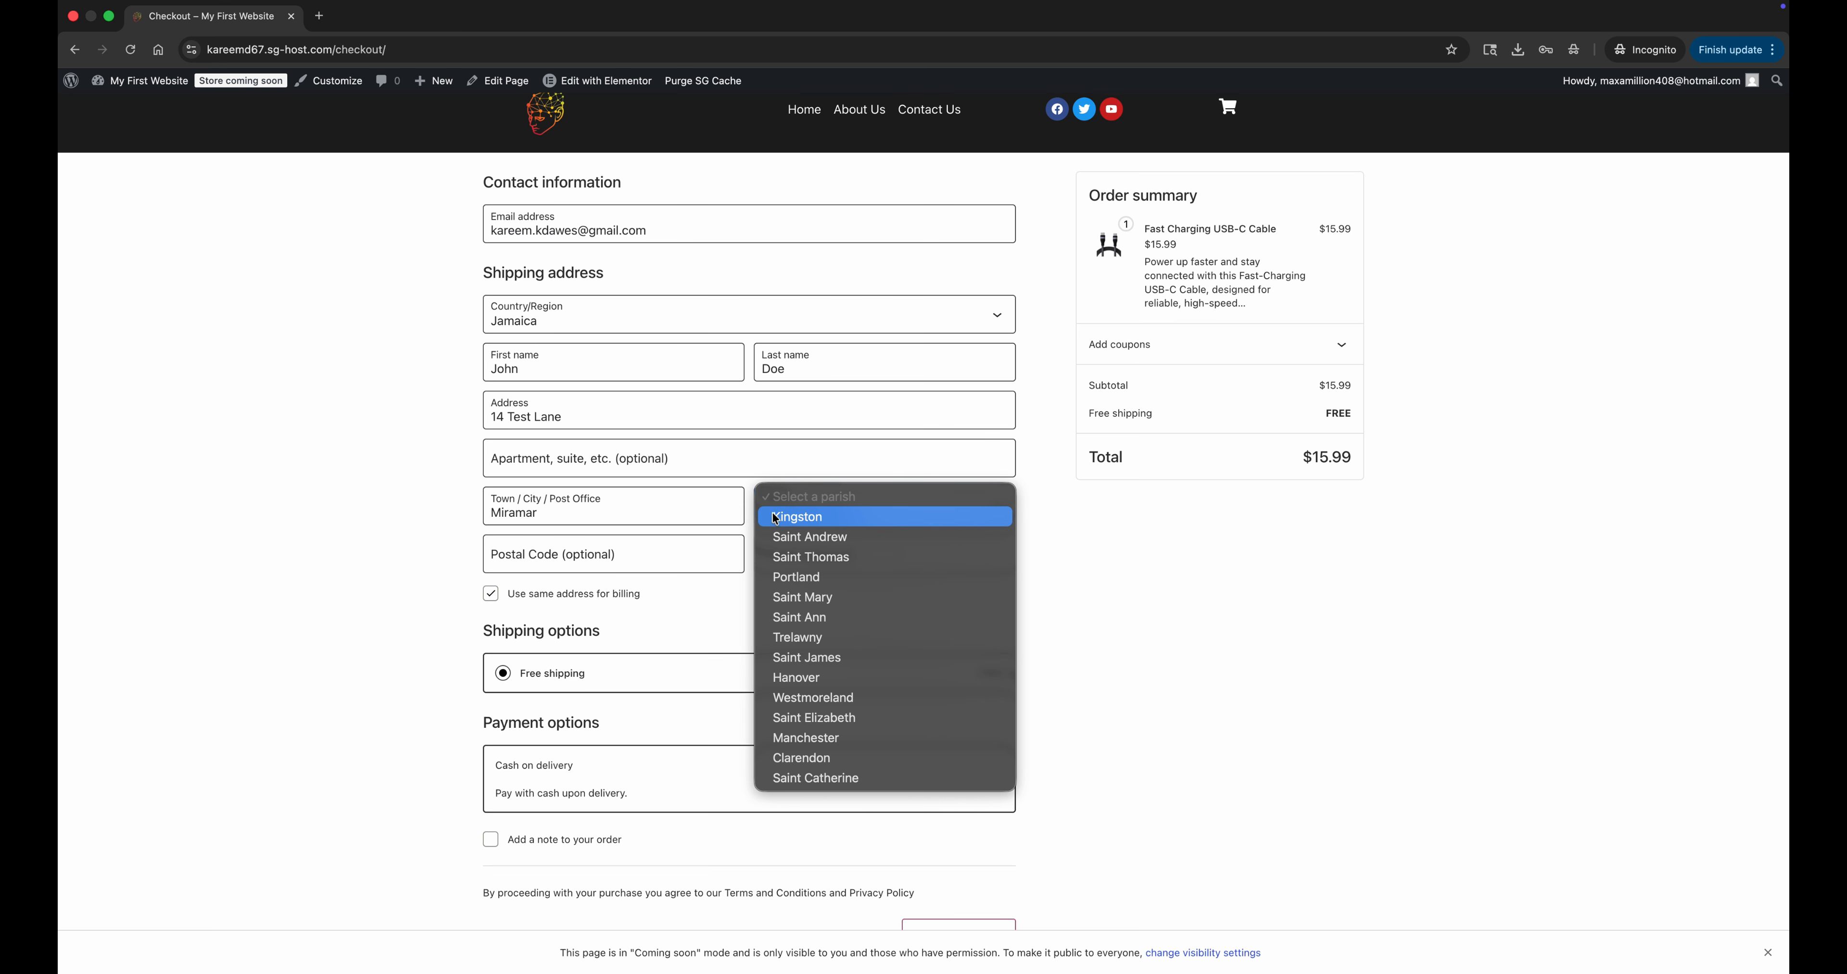
click(777, 518)
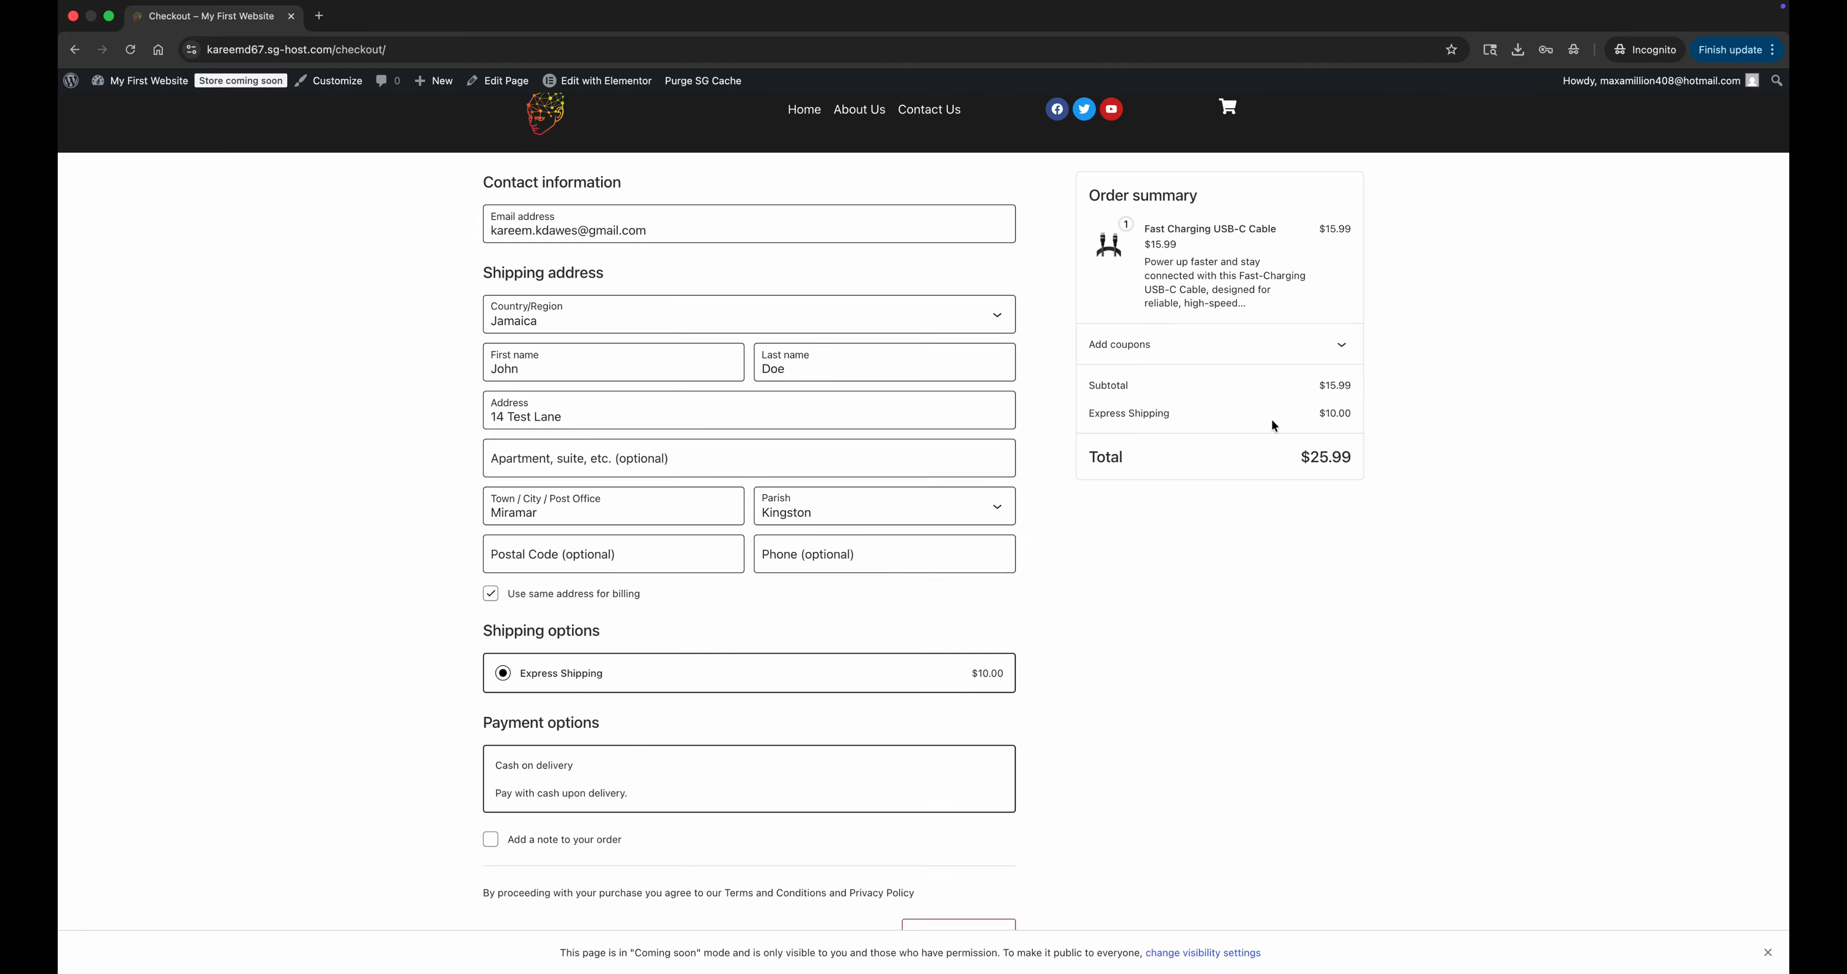
Place the cash on delivery order for the cable and look over the order details.
scroll(1347, 411, down, 2)
click(944, 813)
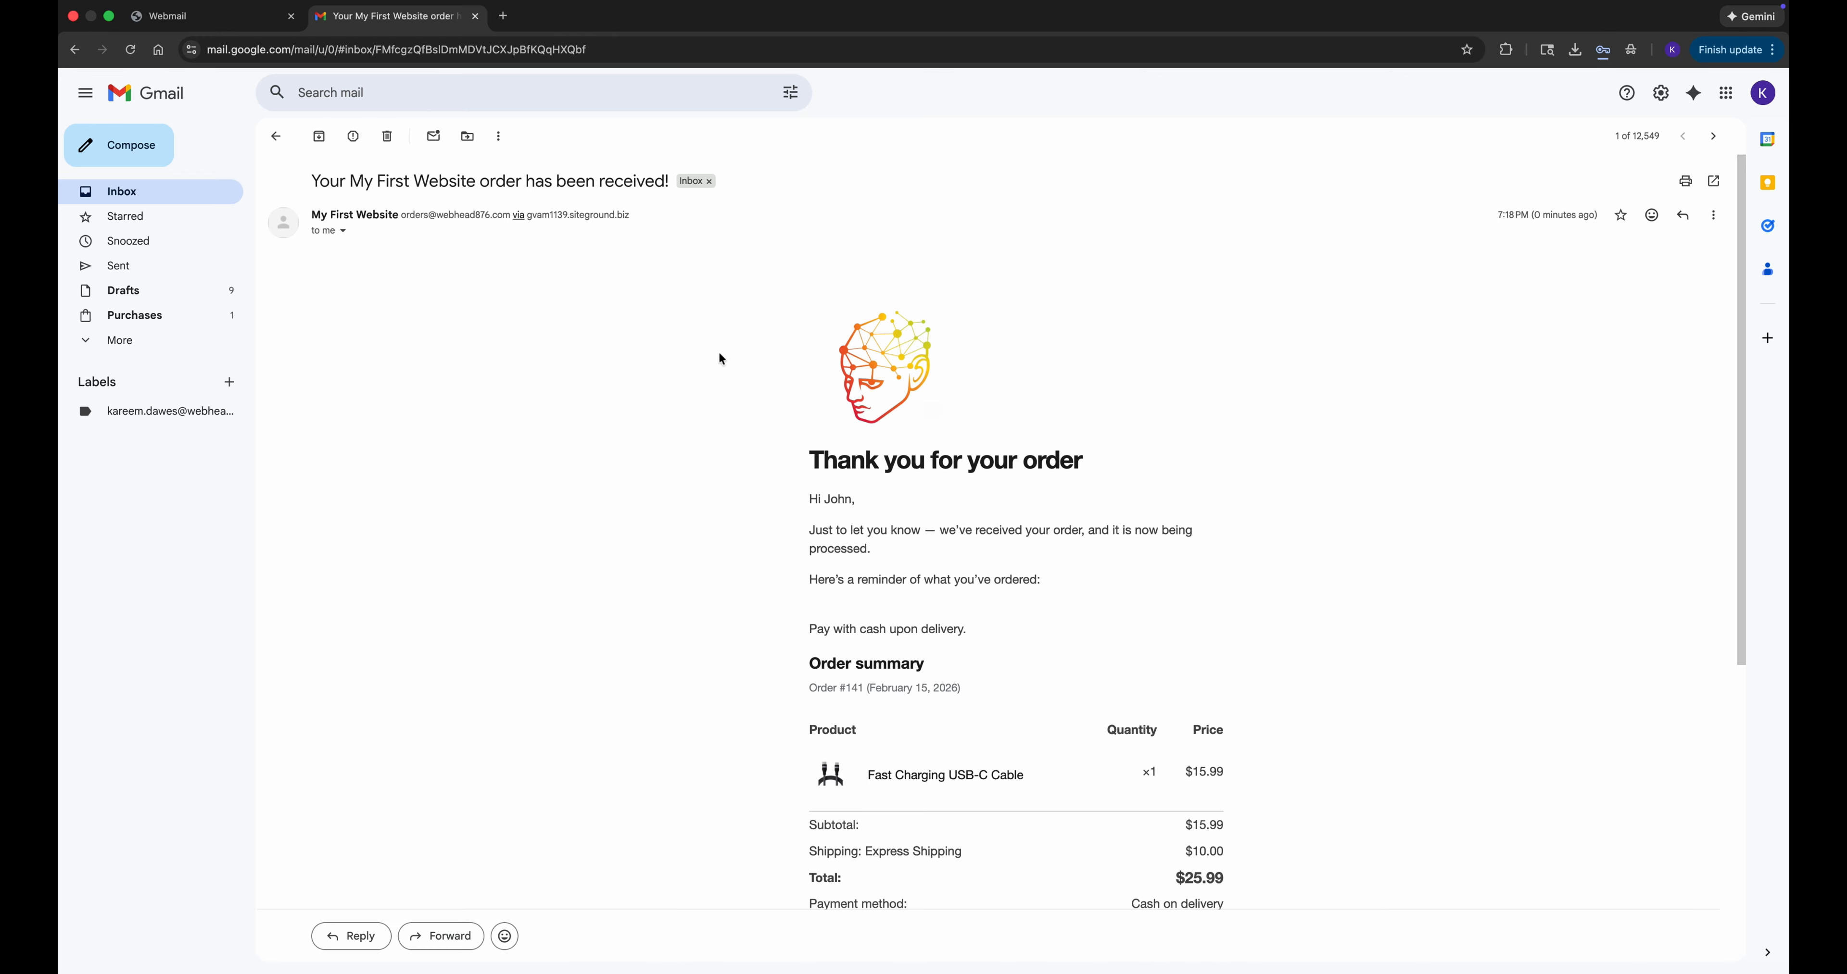
scroll(721, 357, down, 3)
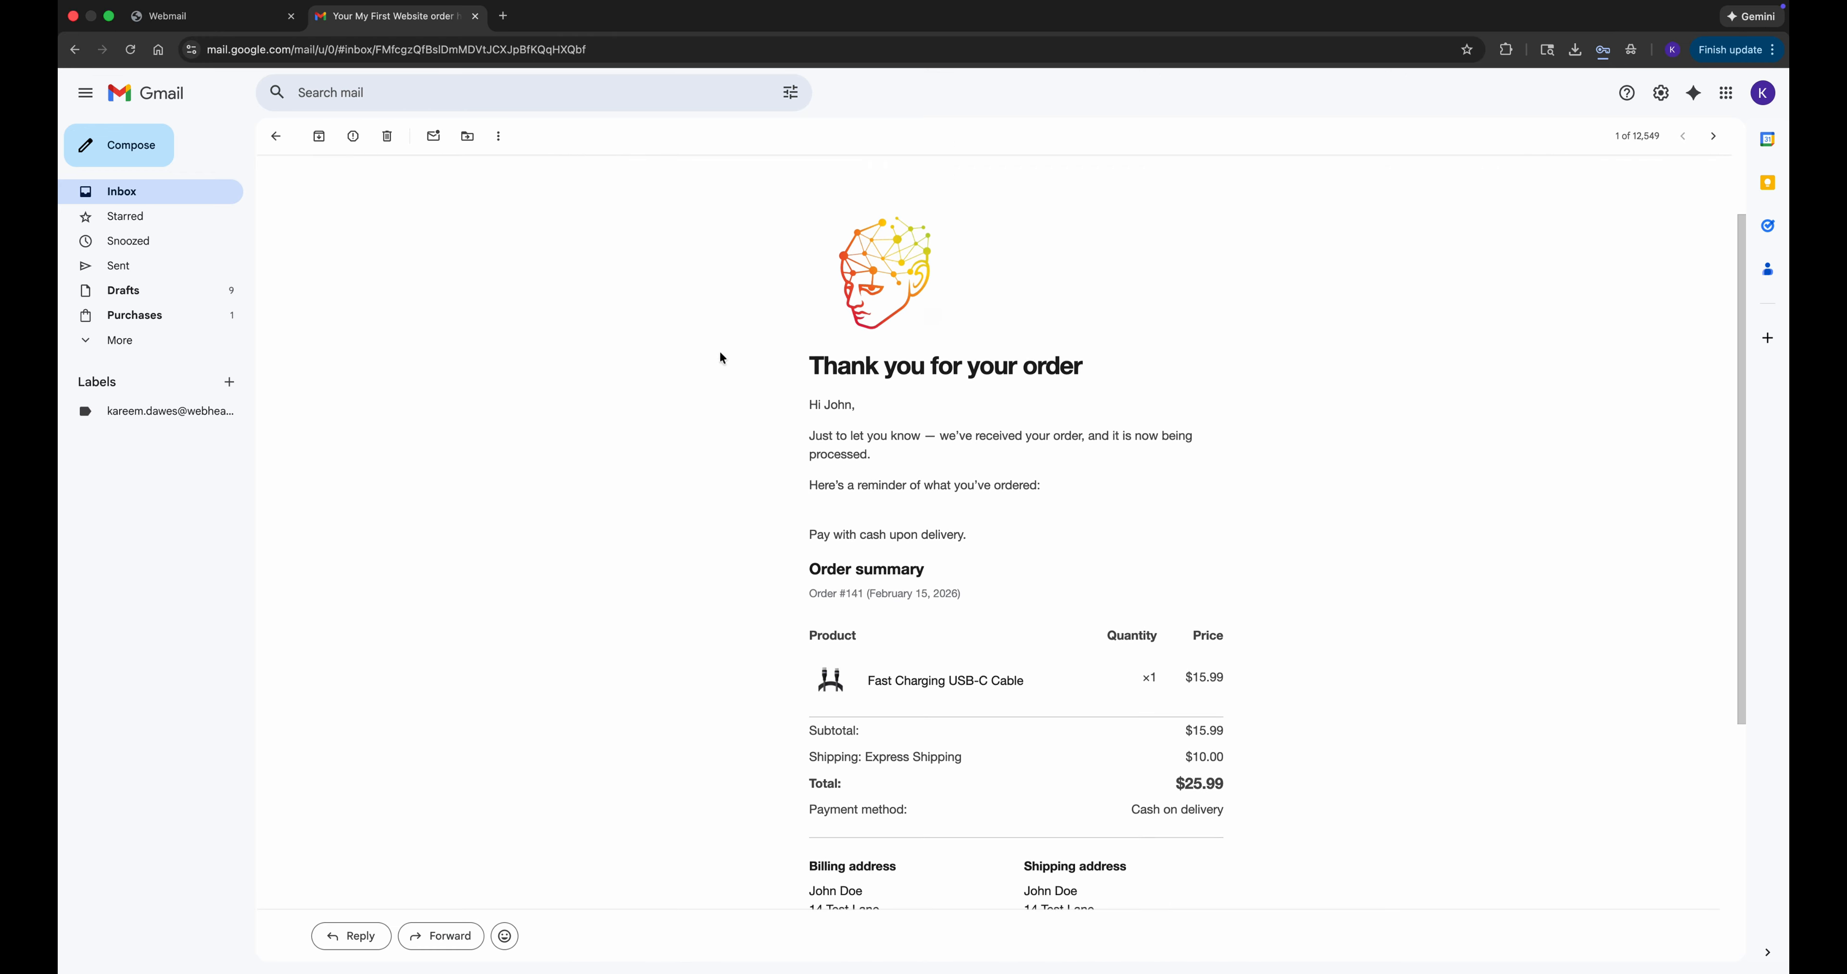
Read through the customer's order confirmation email in Gmail, including the order summary and addresses.
scroll(722, 357, down, 3)
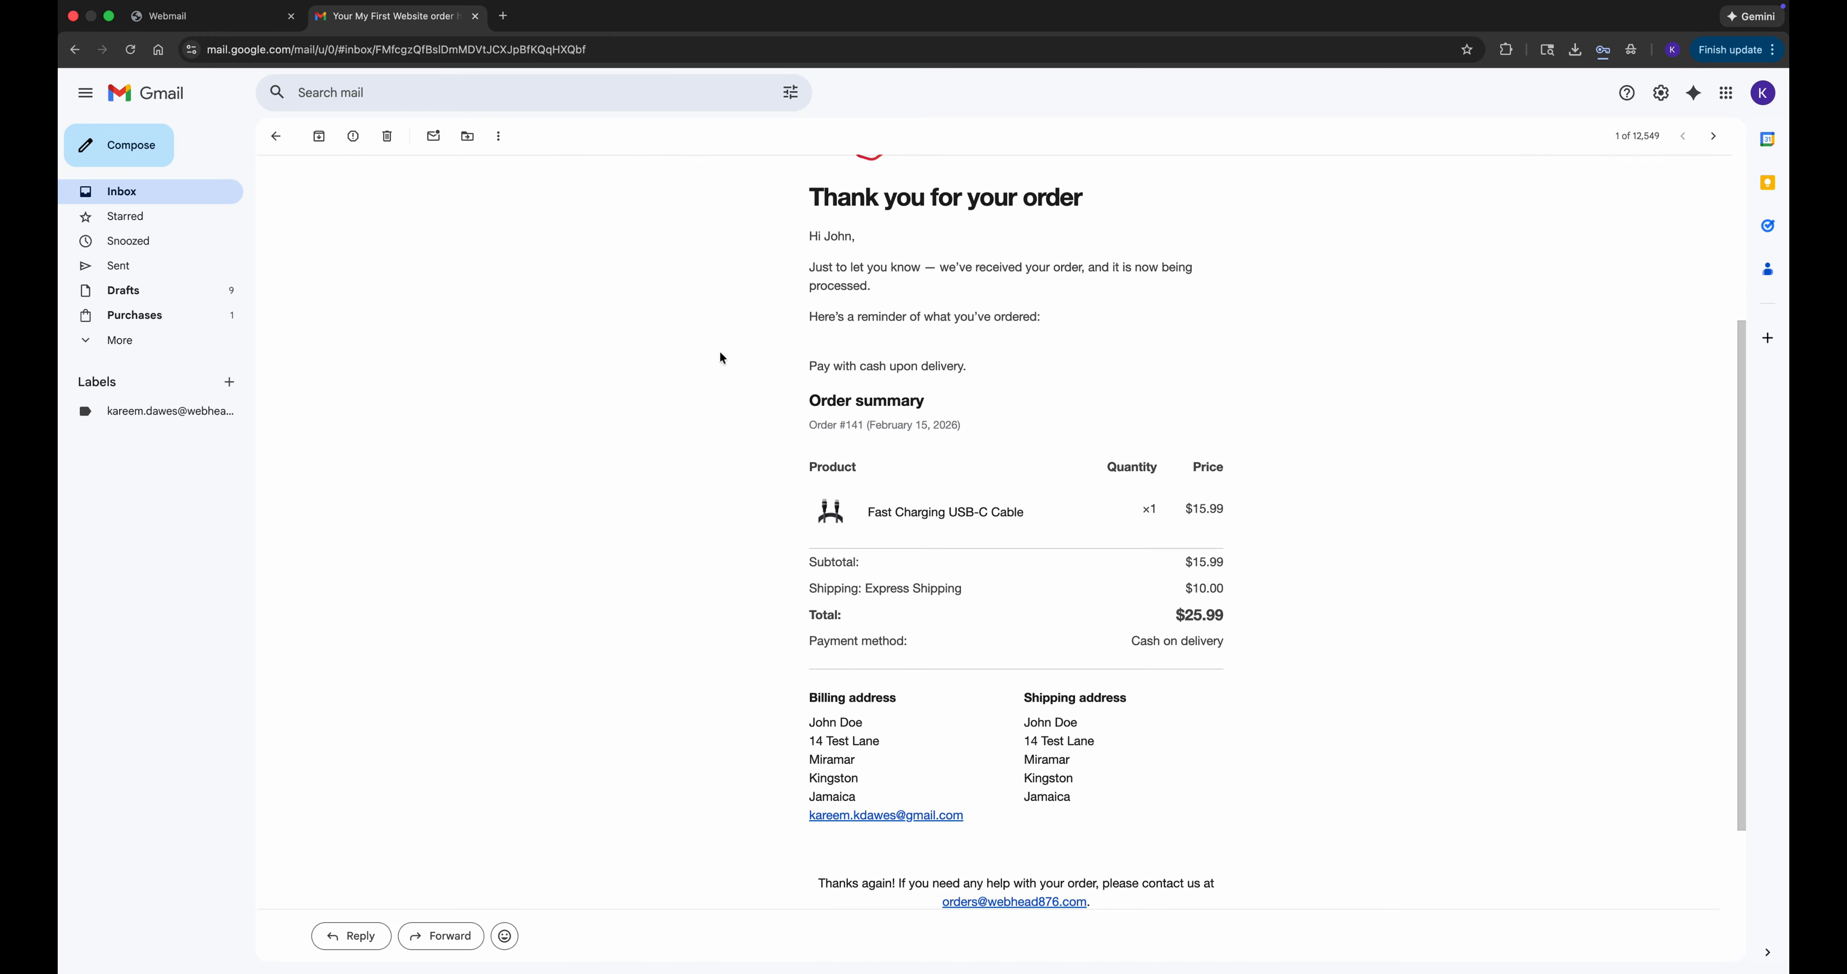
scroll(722, 357, down, 3)
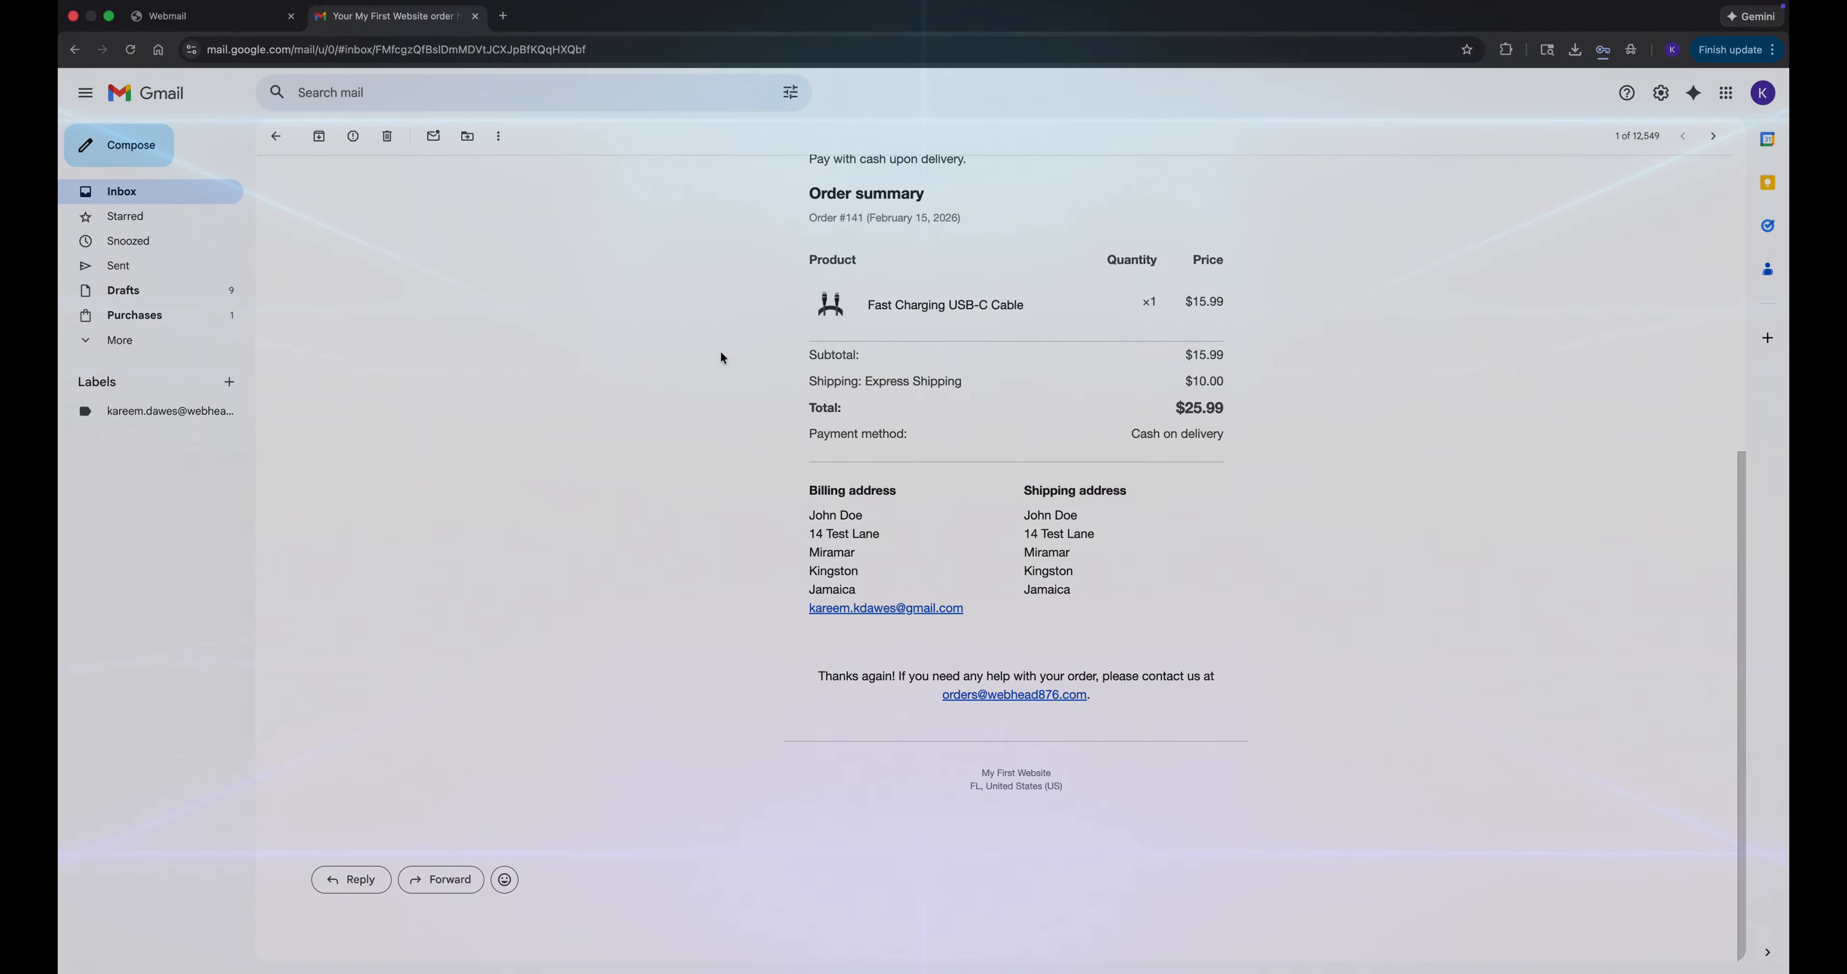